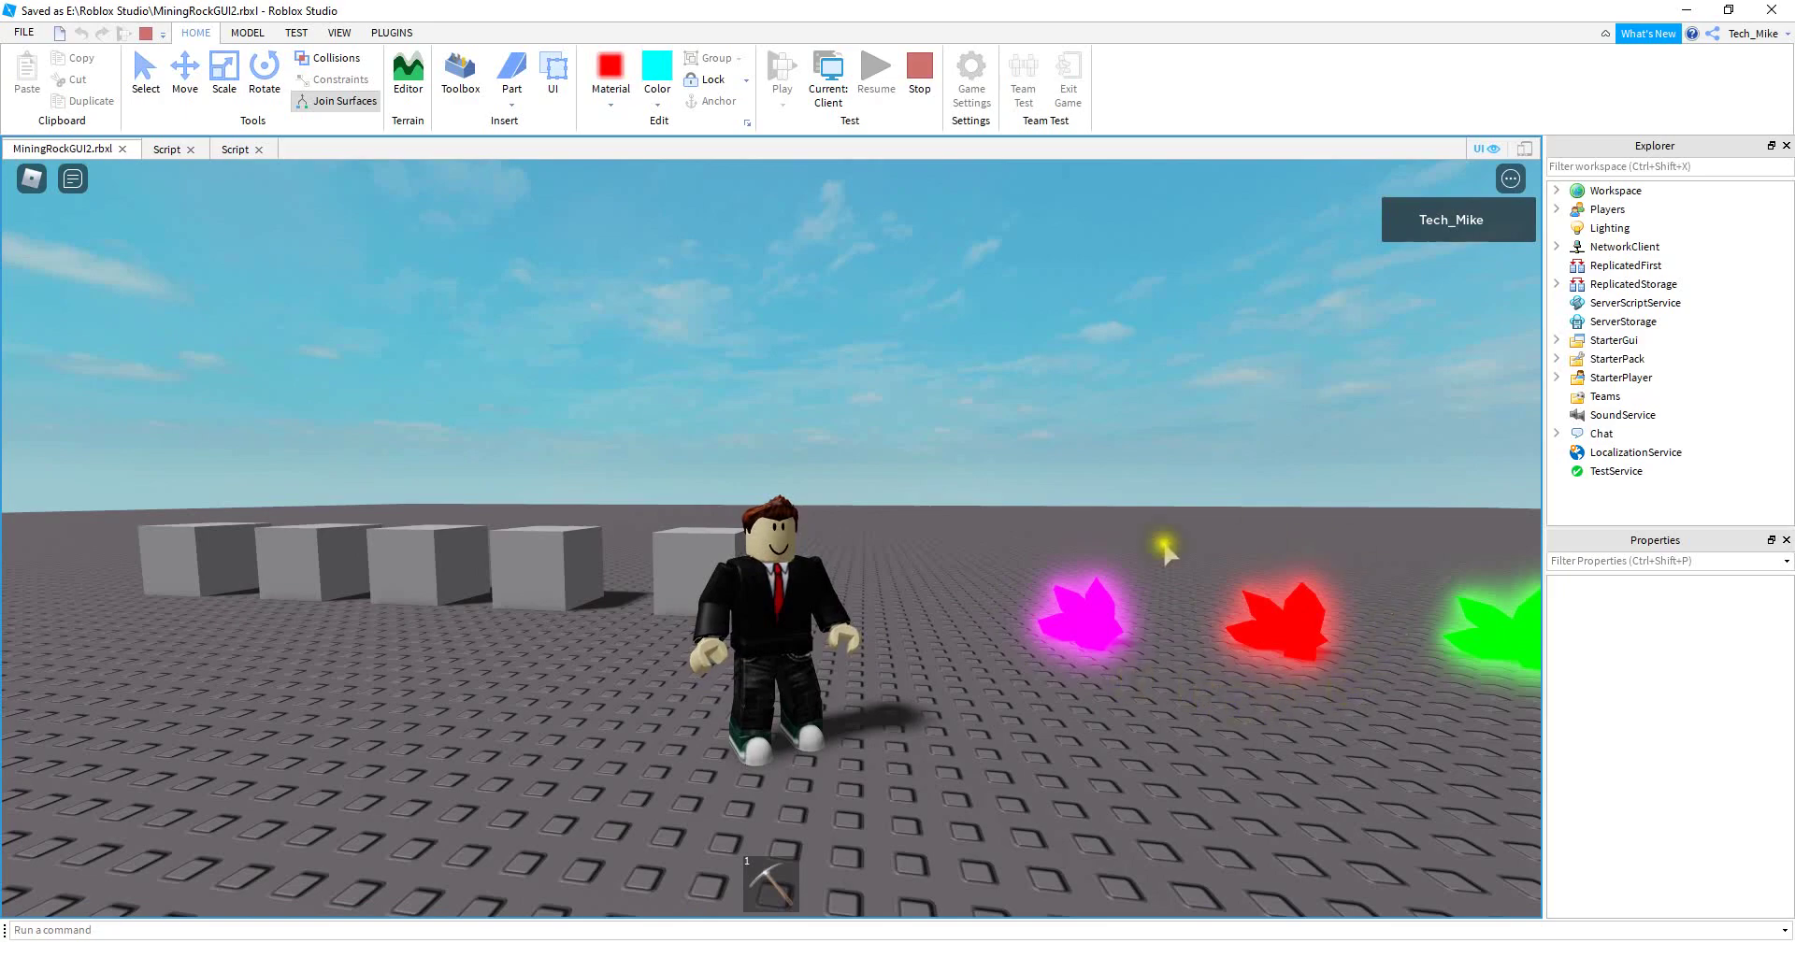
Walk the character to the nearest rock in the play test and mine it with the pickaxe
key("d")
right_click_drag(1111, 706, 1079, 719)
key("w")
key("s")
key("a")
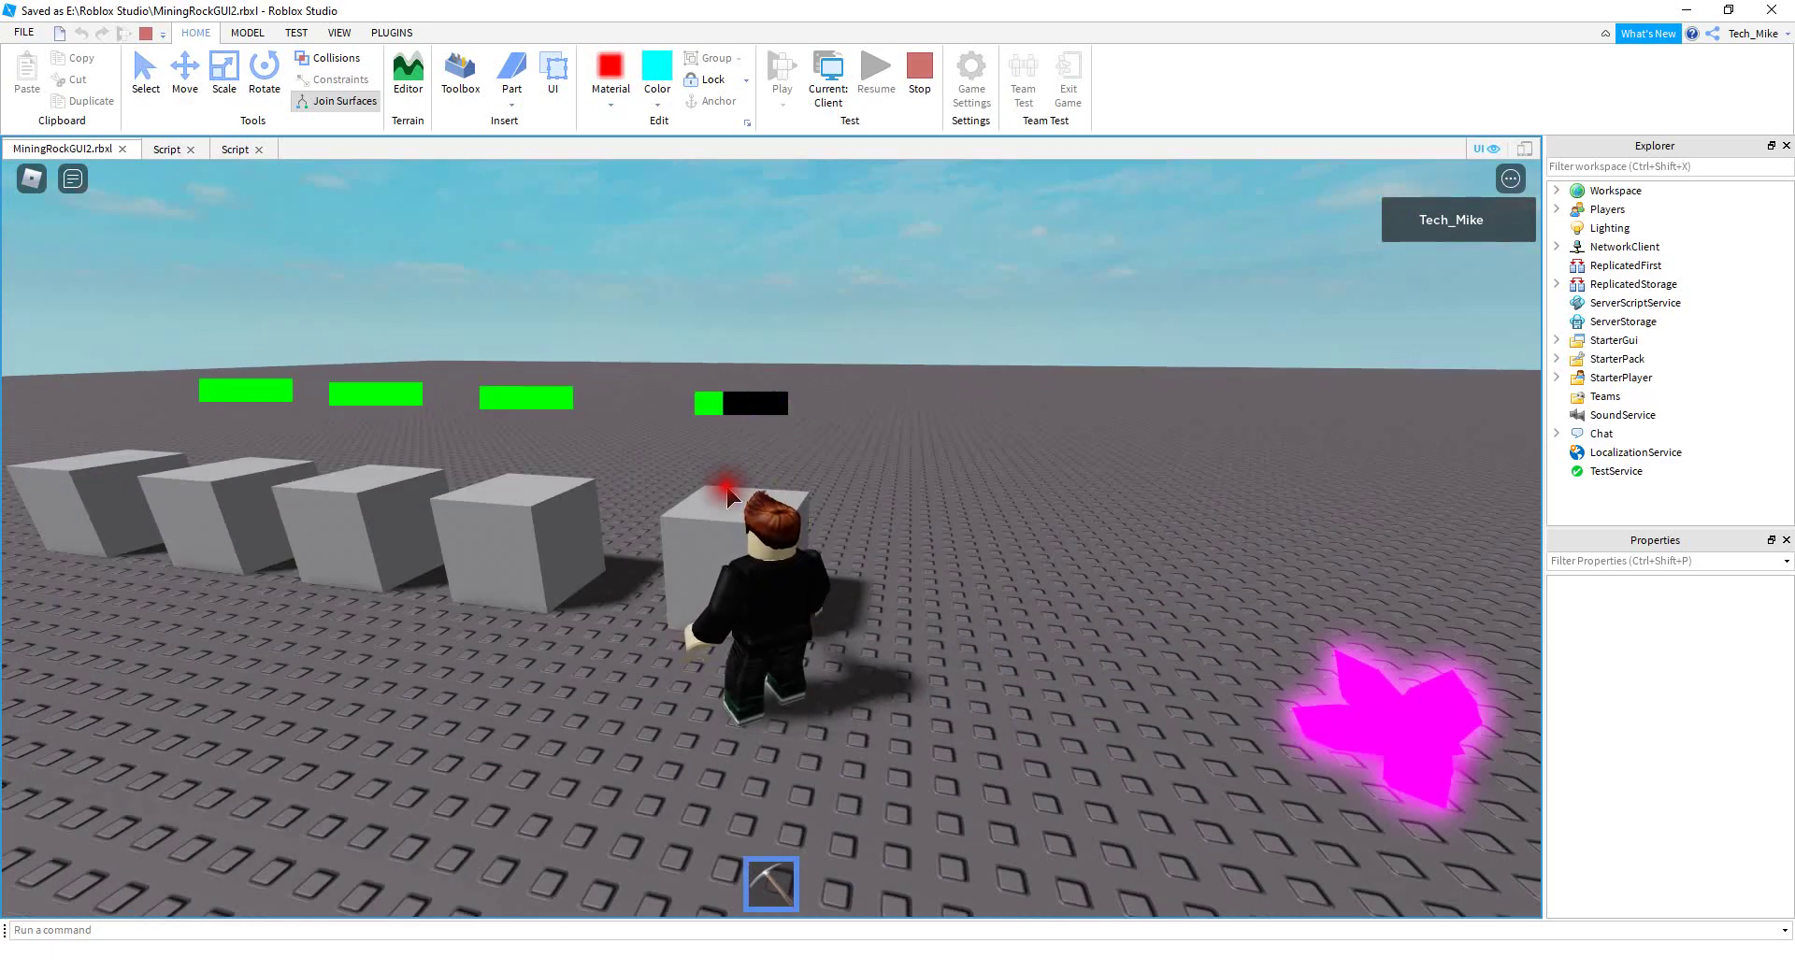
Move along the row and mine the second and third rocks with the pickaxe
key("s")
key("a")
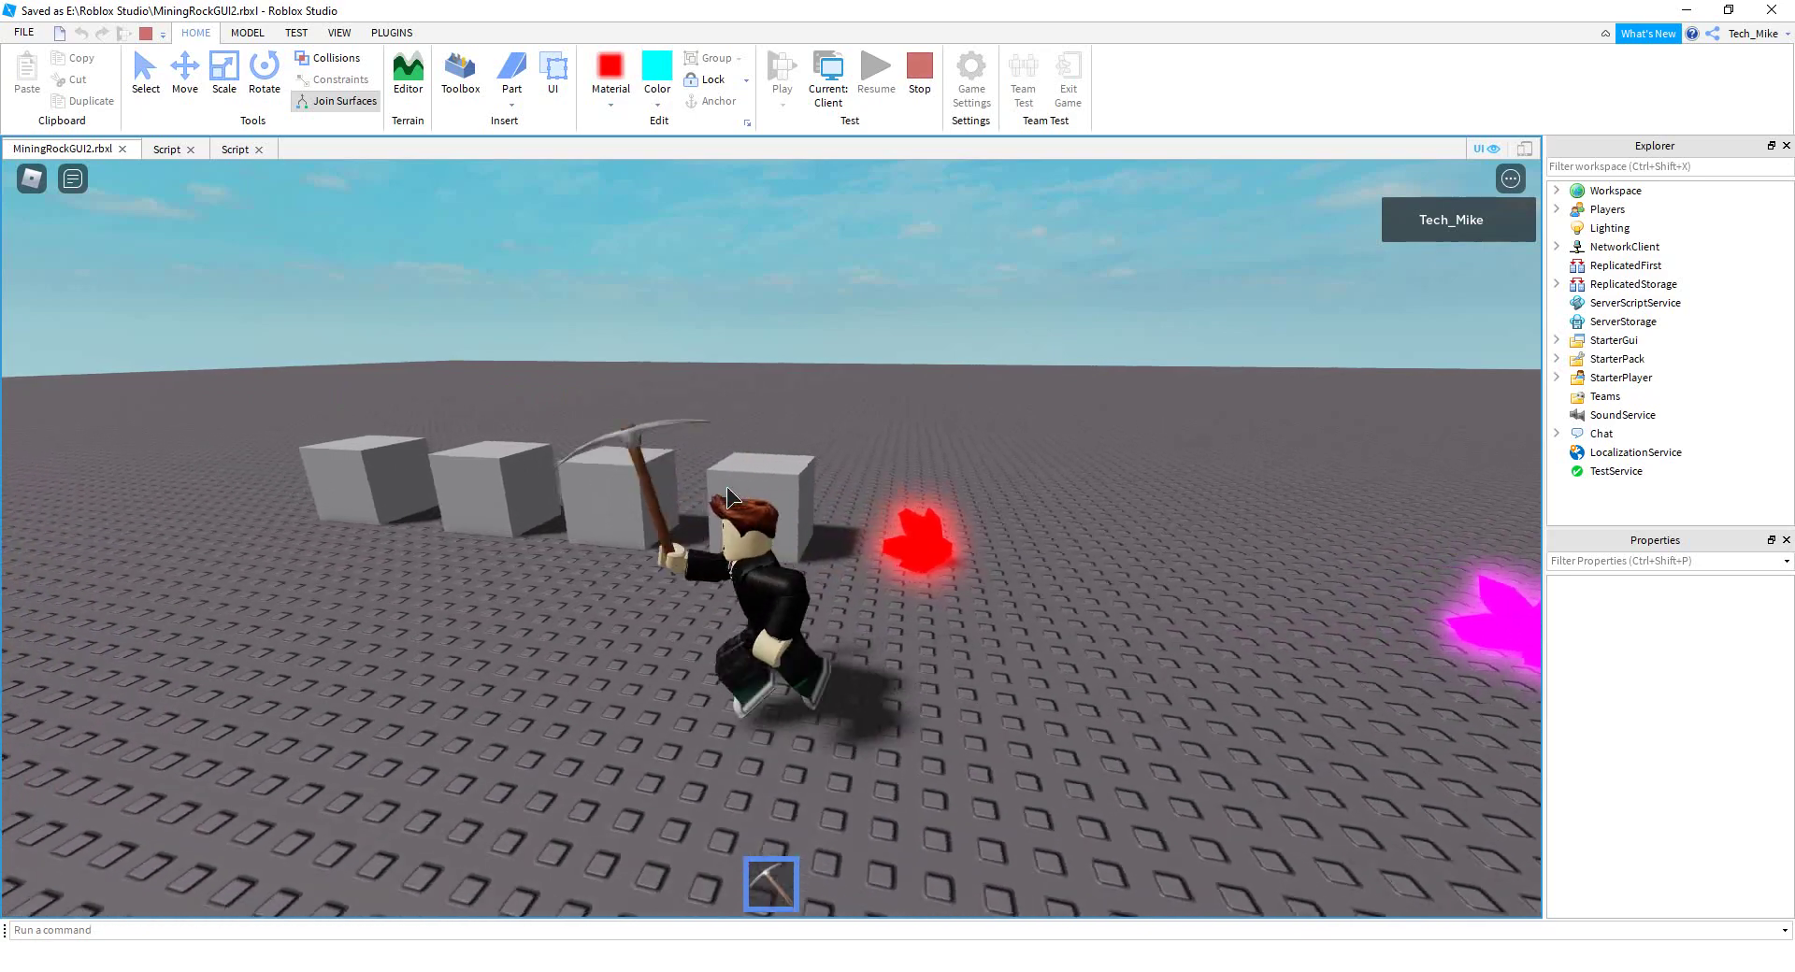
key("w")
left_click(727, 487)
left_click(729, 495)
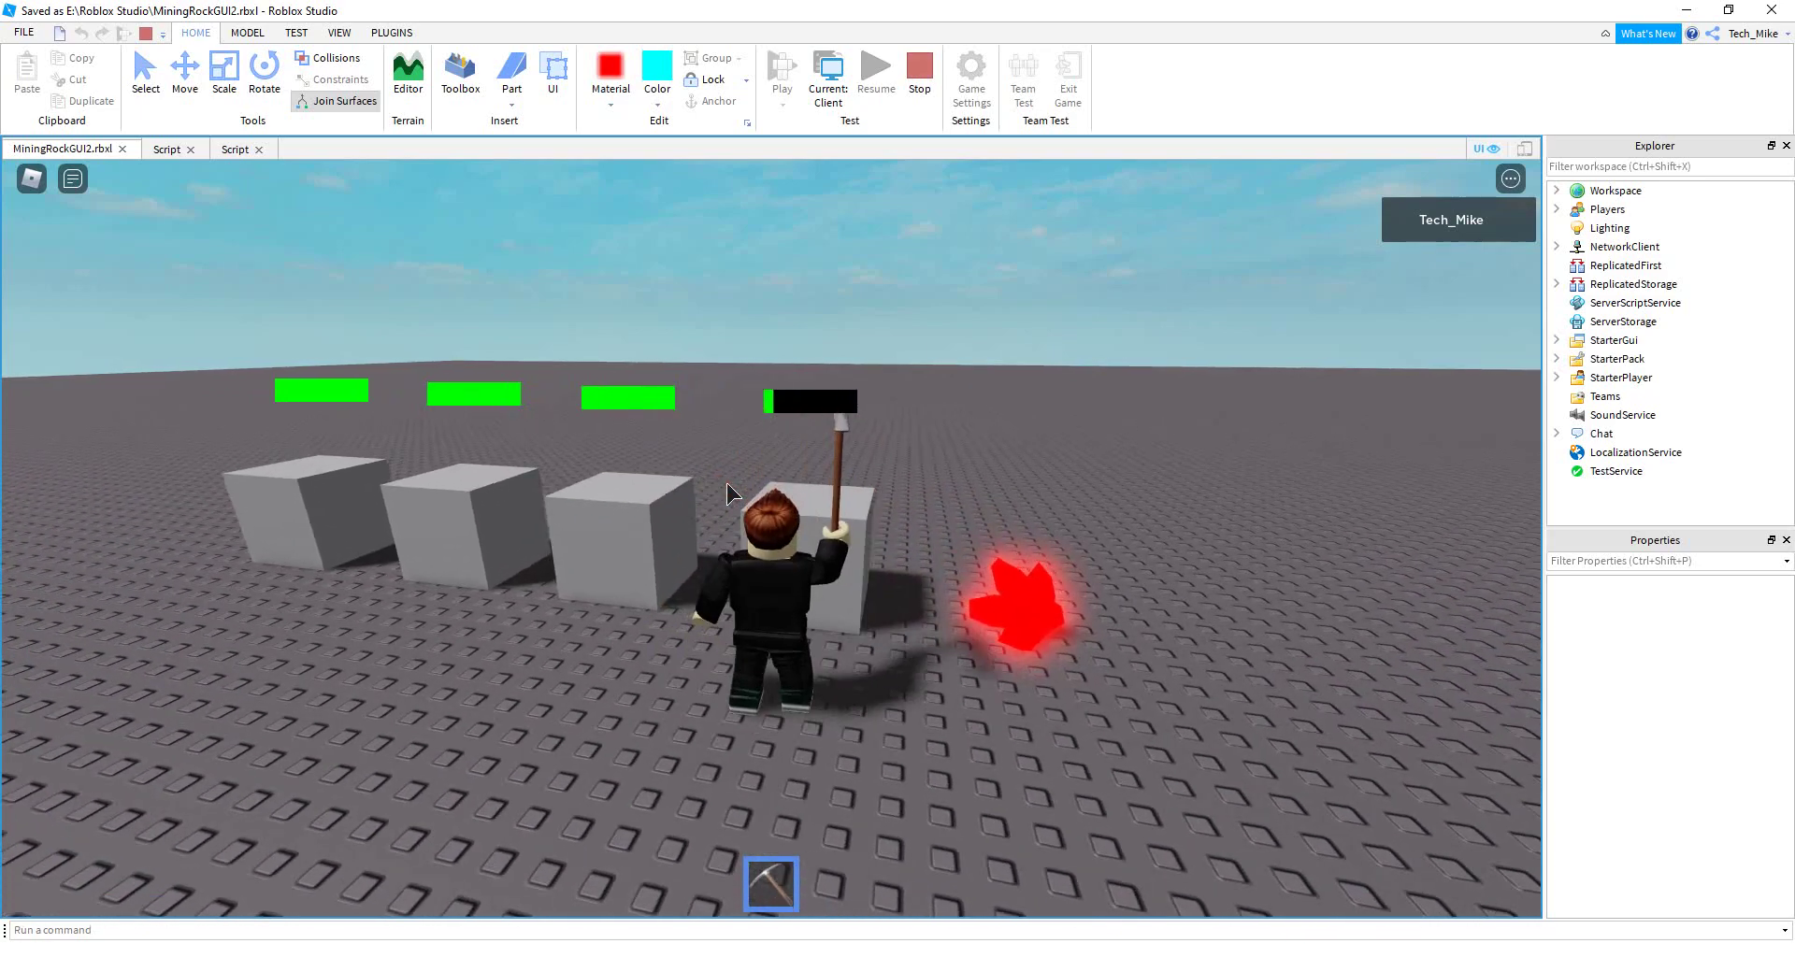
key("a")
key("w")
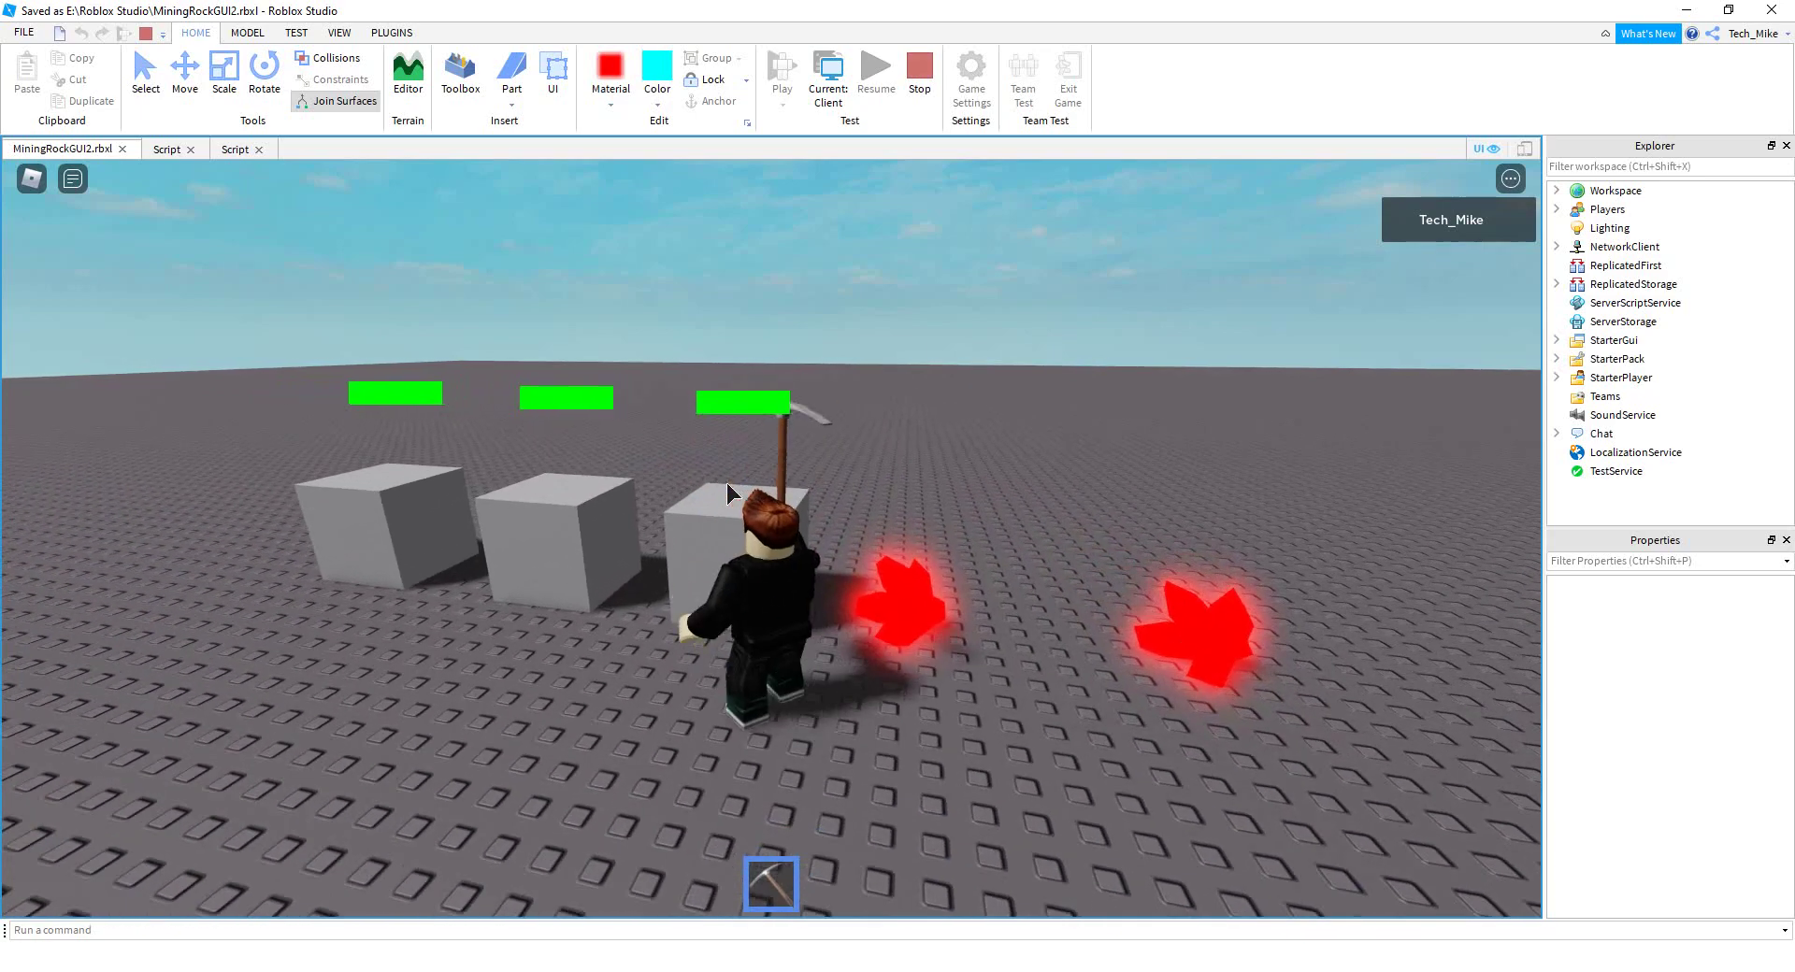
left_click(722, 500)
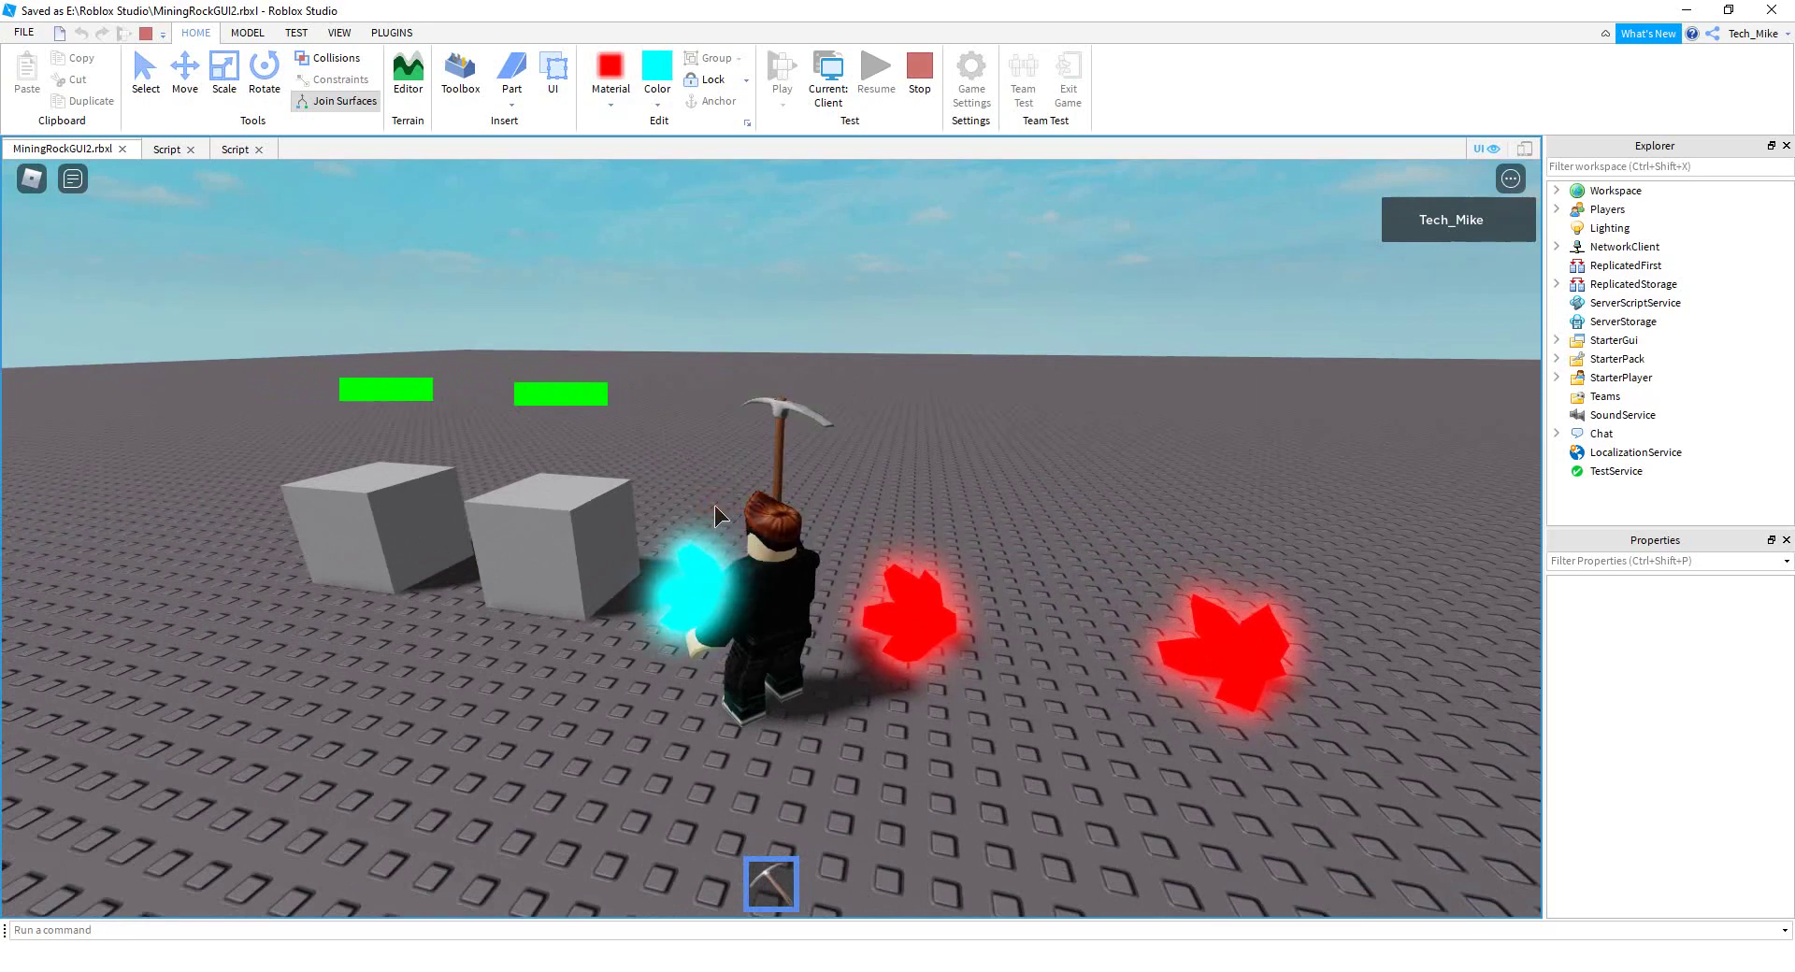
Mine the last two rocks in the row to finish testing the crystal drops
key("s")
key("a")
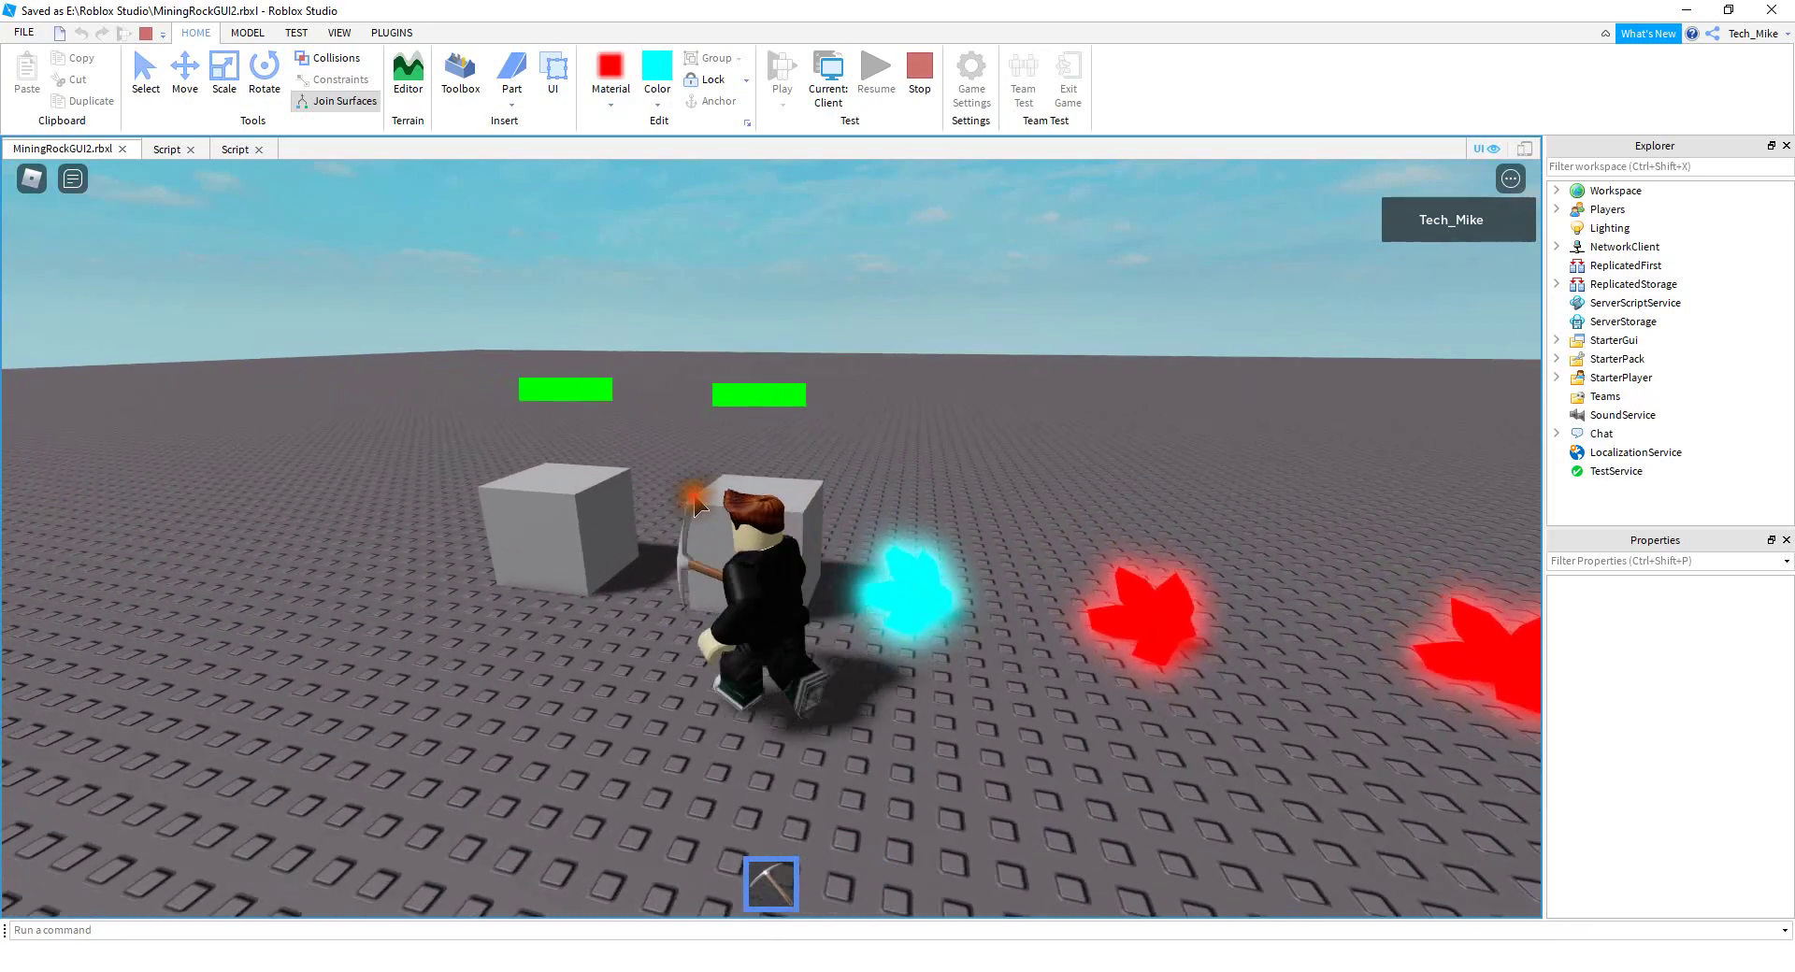
key("s")
key("a")
key("w")
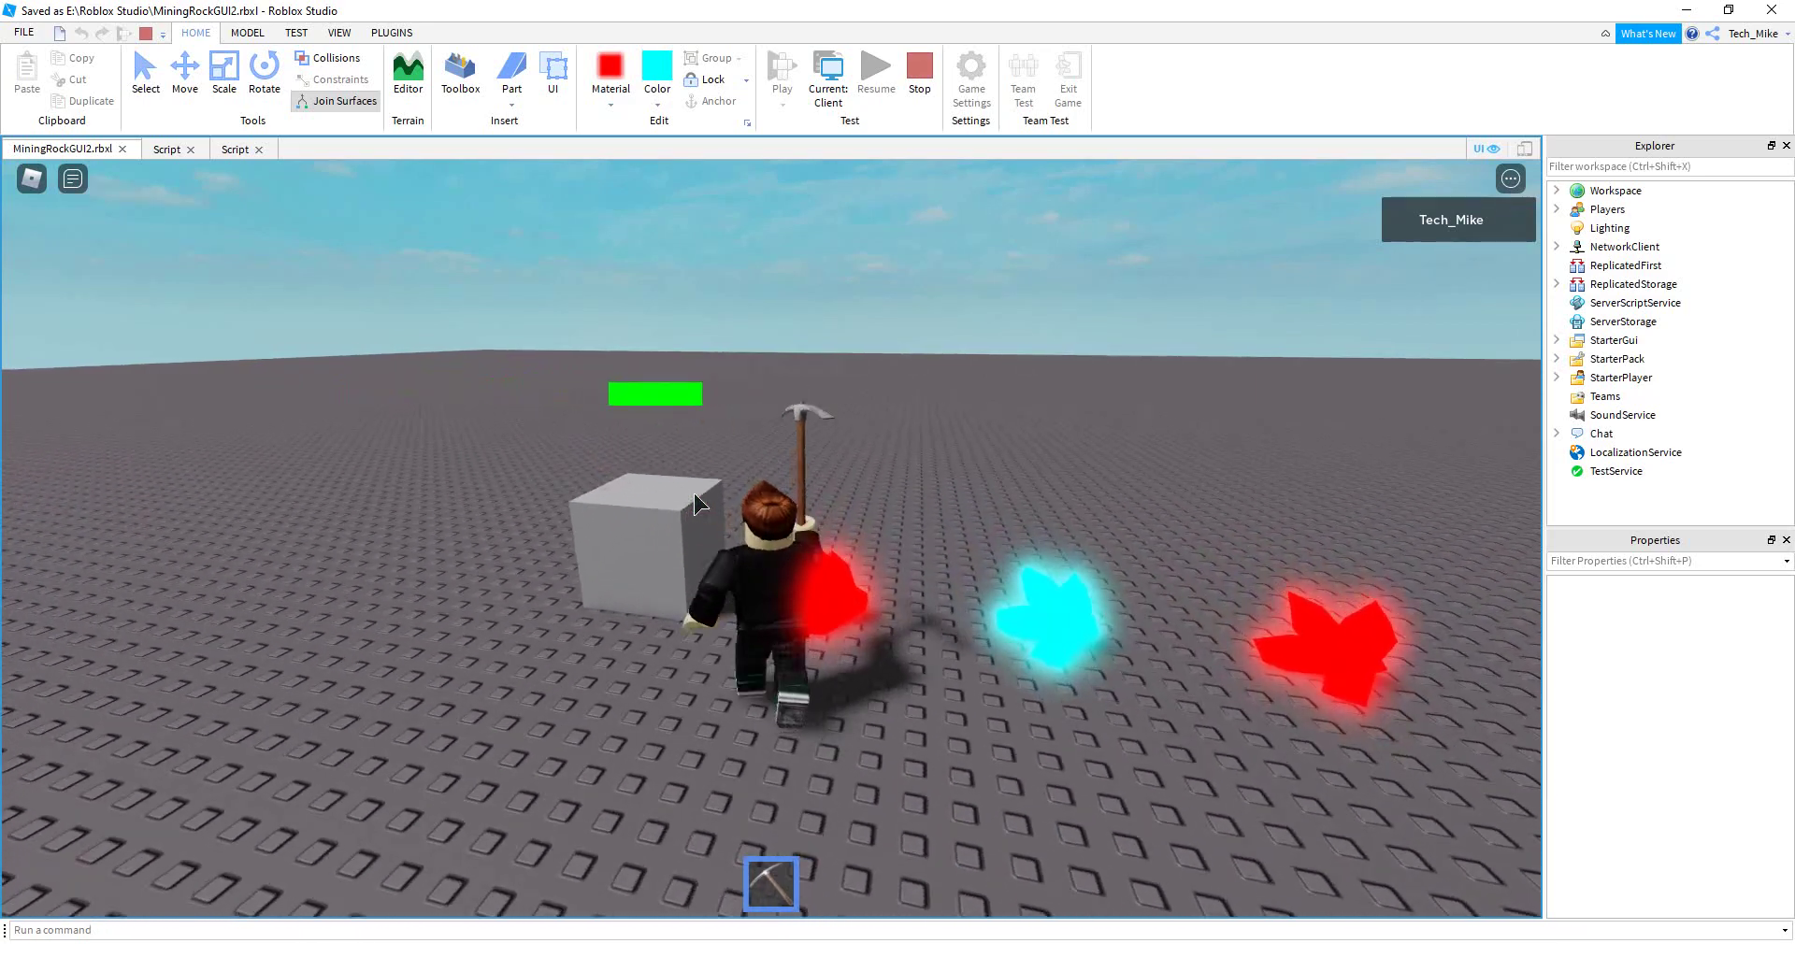
left_click(695, 494)
left_click(694, 494)
right_click_drag(695, 494, 696, 504)
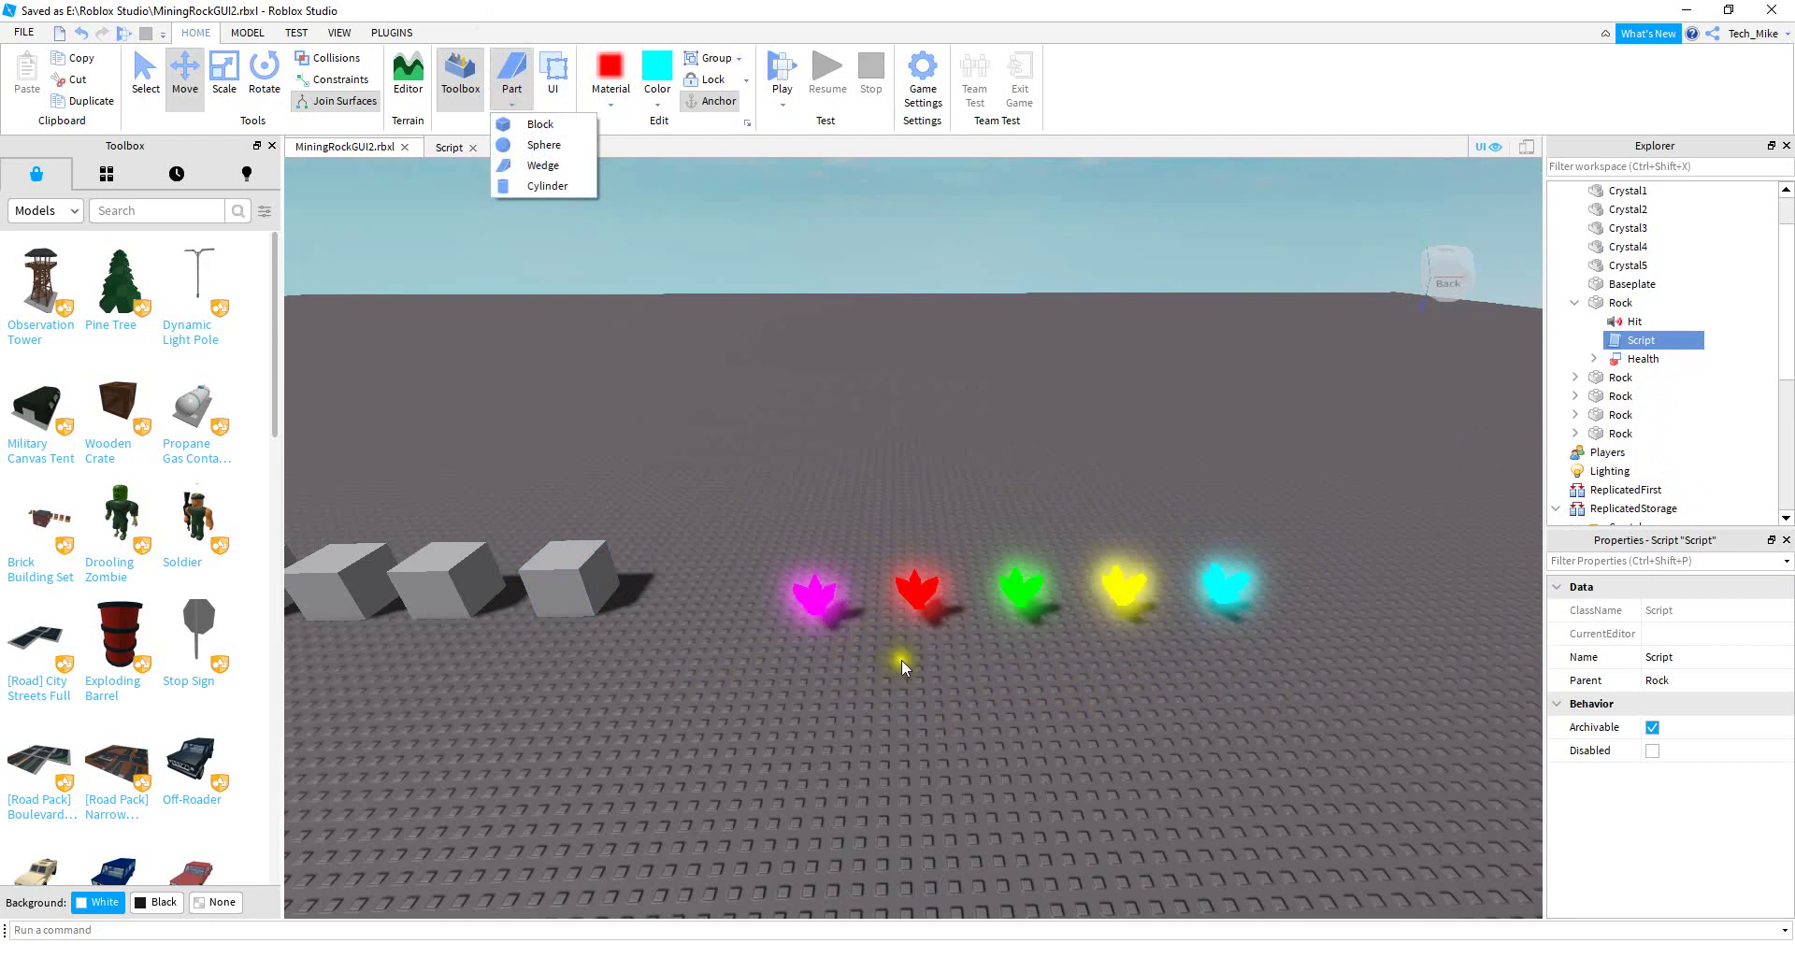
Insert a block part on the baseplate in front of the crystals and set its size to 1, 1, 1
left_click(540, 124)
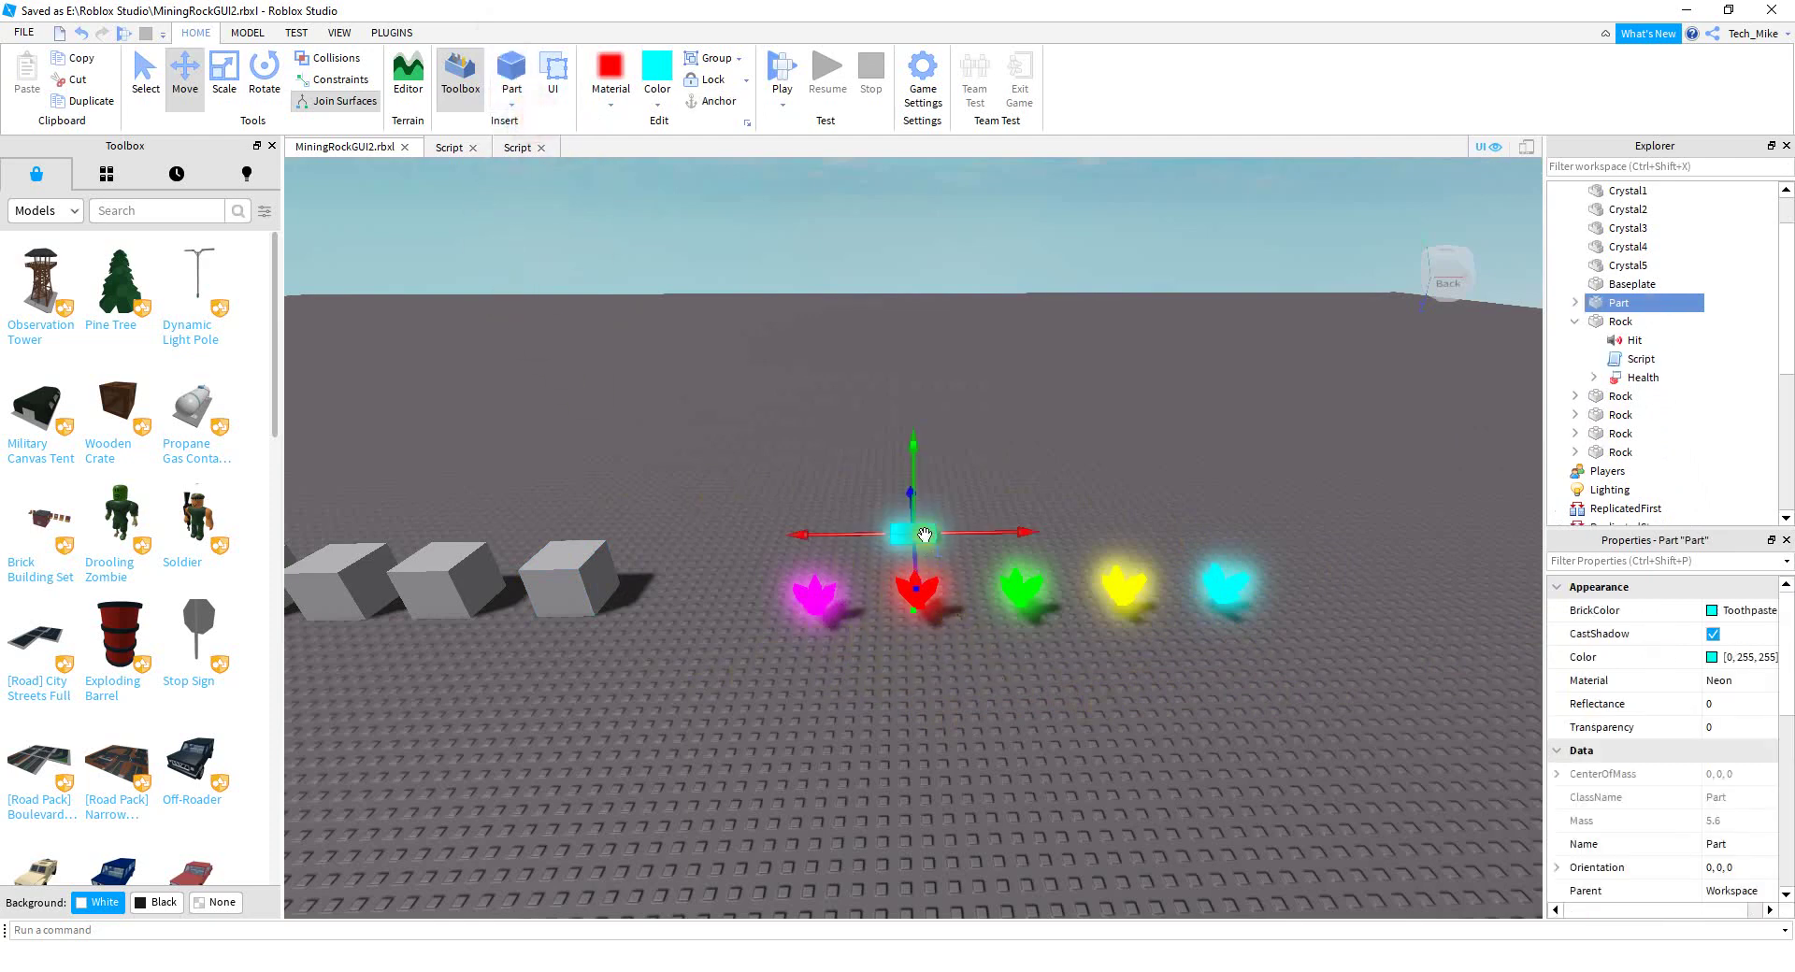
left_click_drag(914, 539, 895, 708)
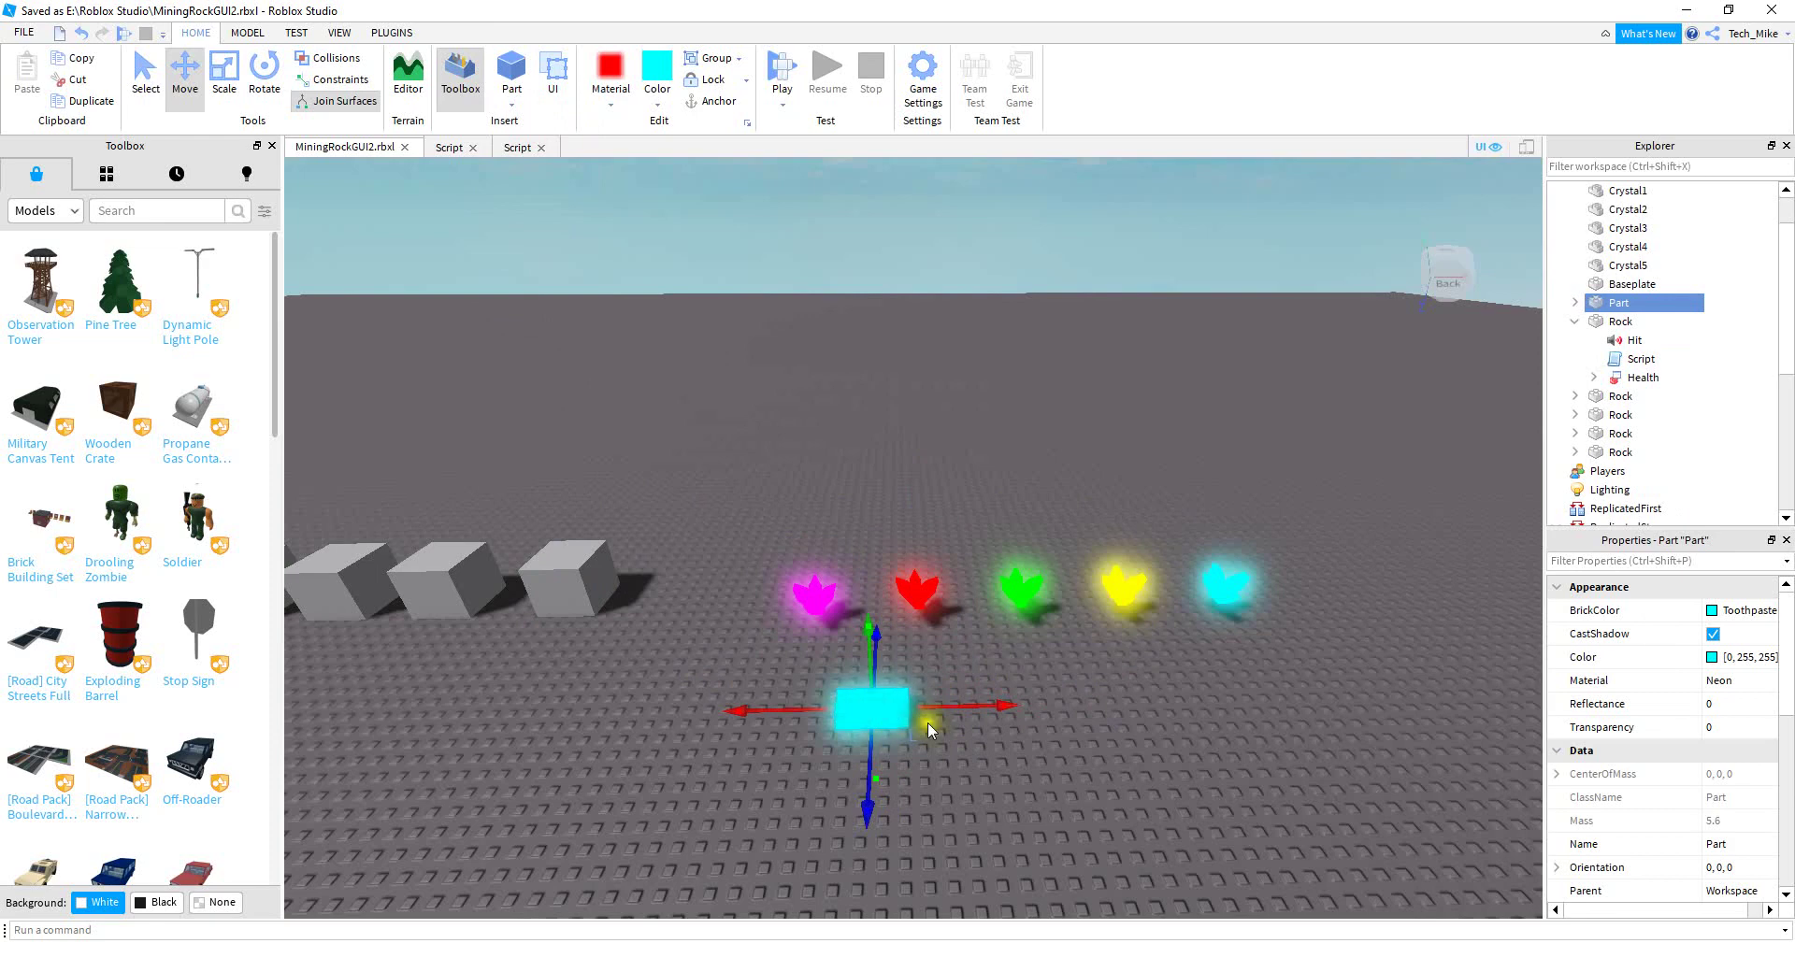
scroll(1683, 654, "down", 7)
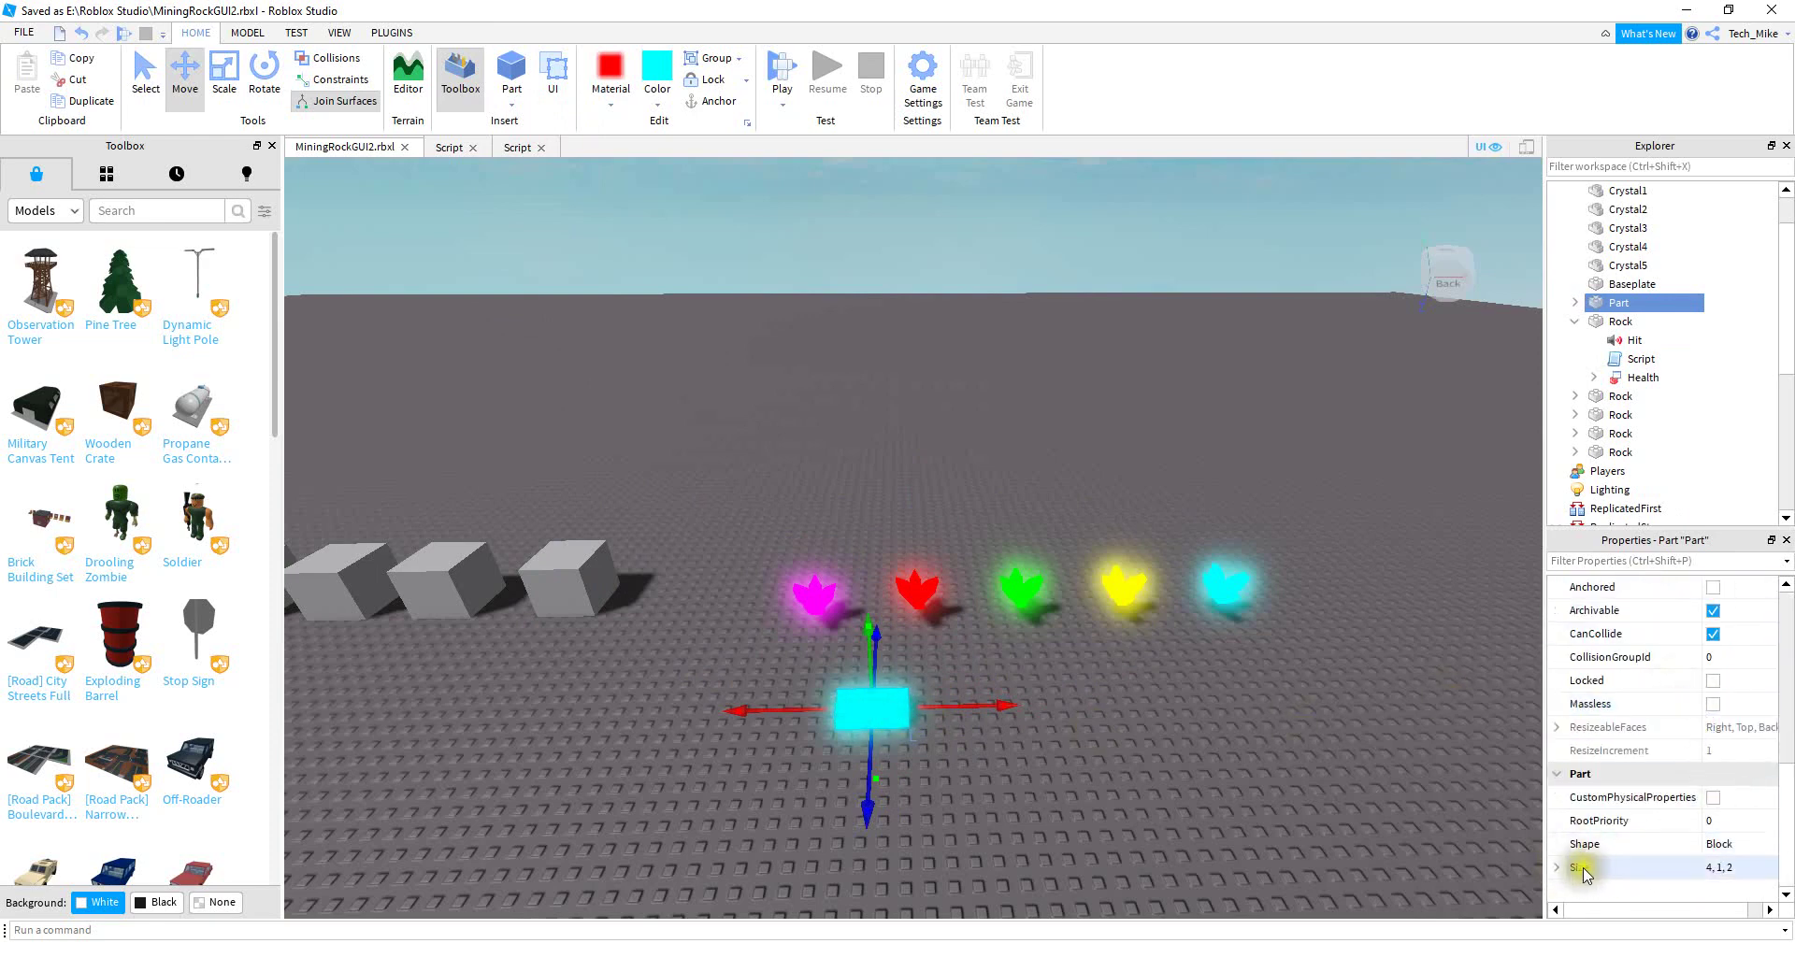
left_click(1724, 867)
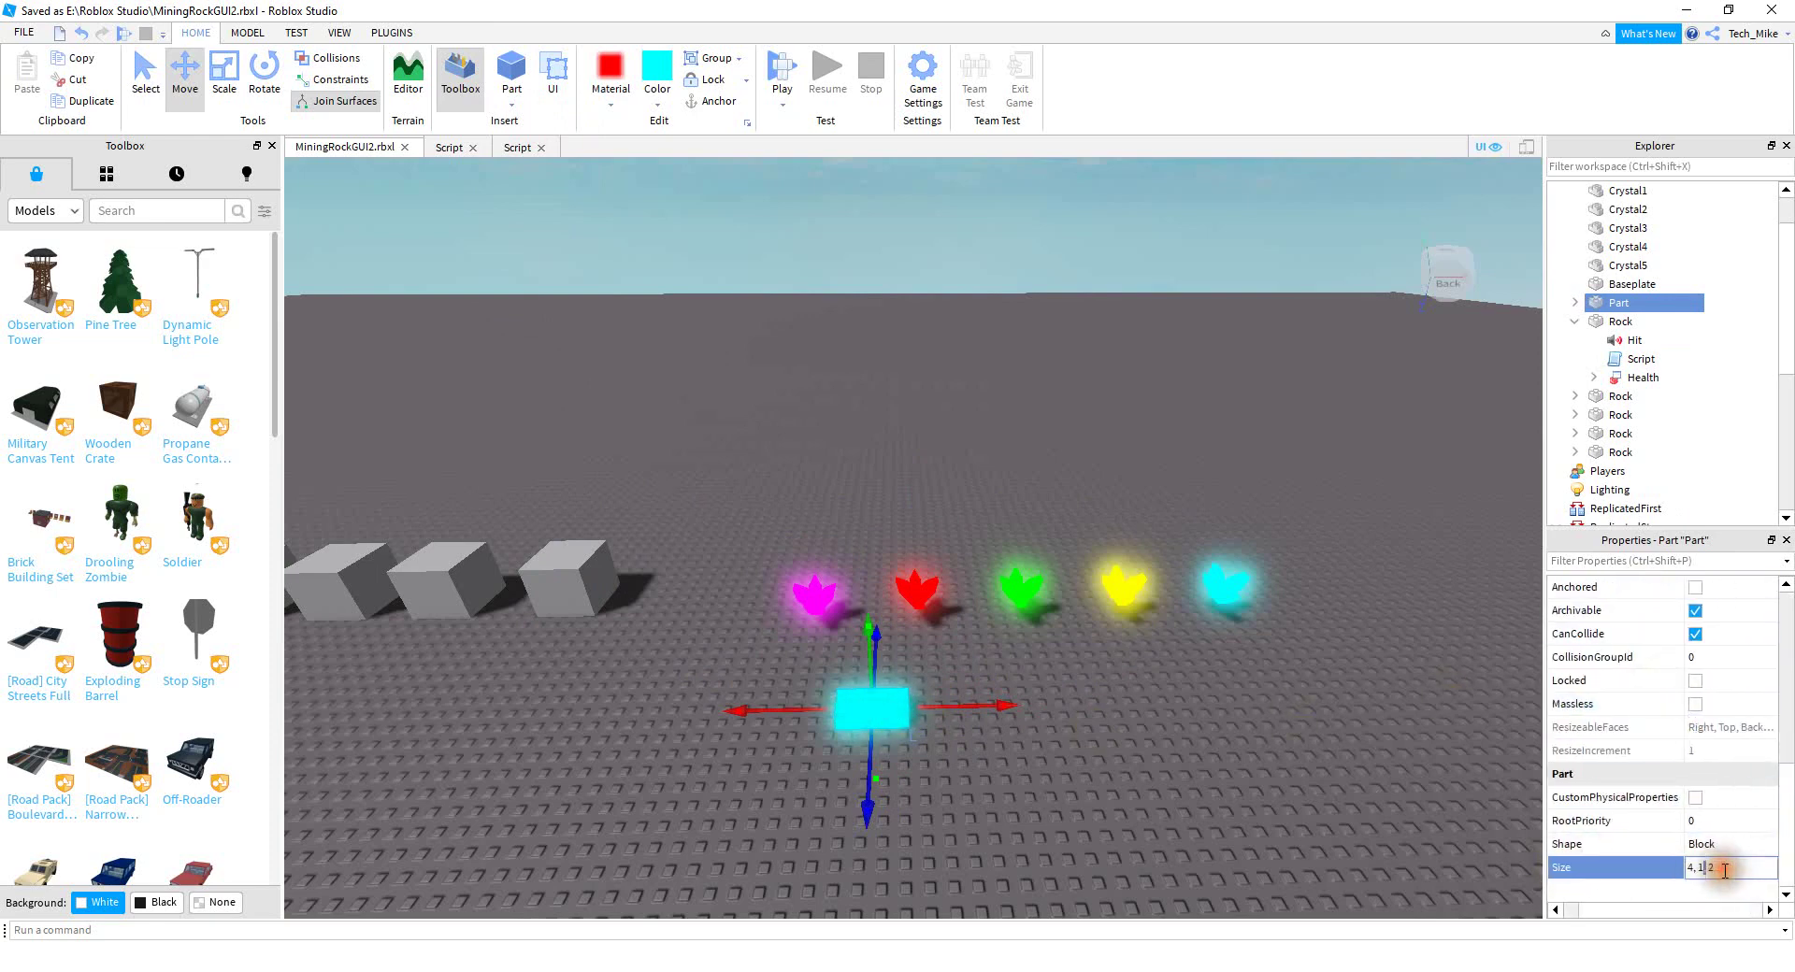
left_click_drag(1720, 867, 1649, 853)
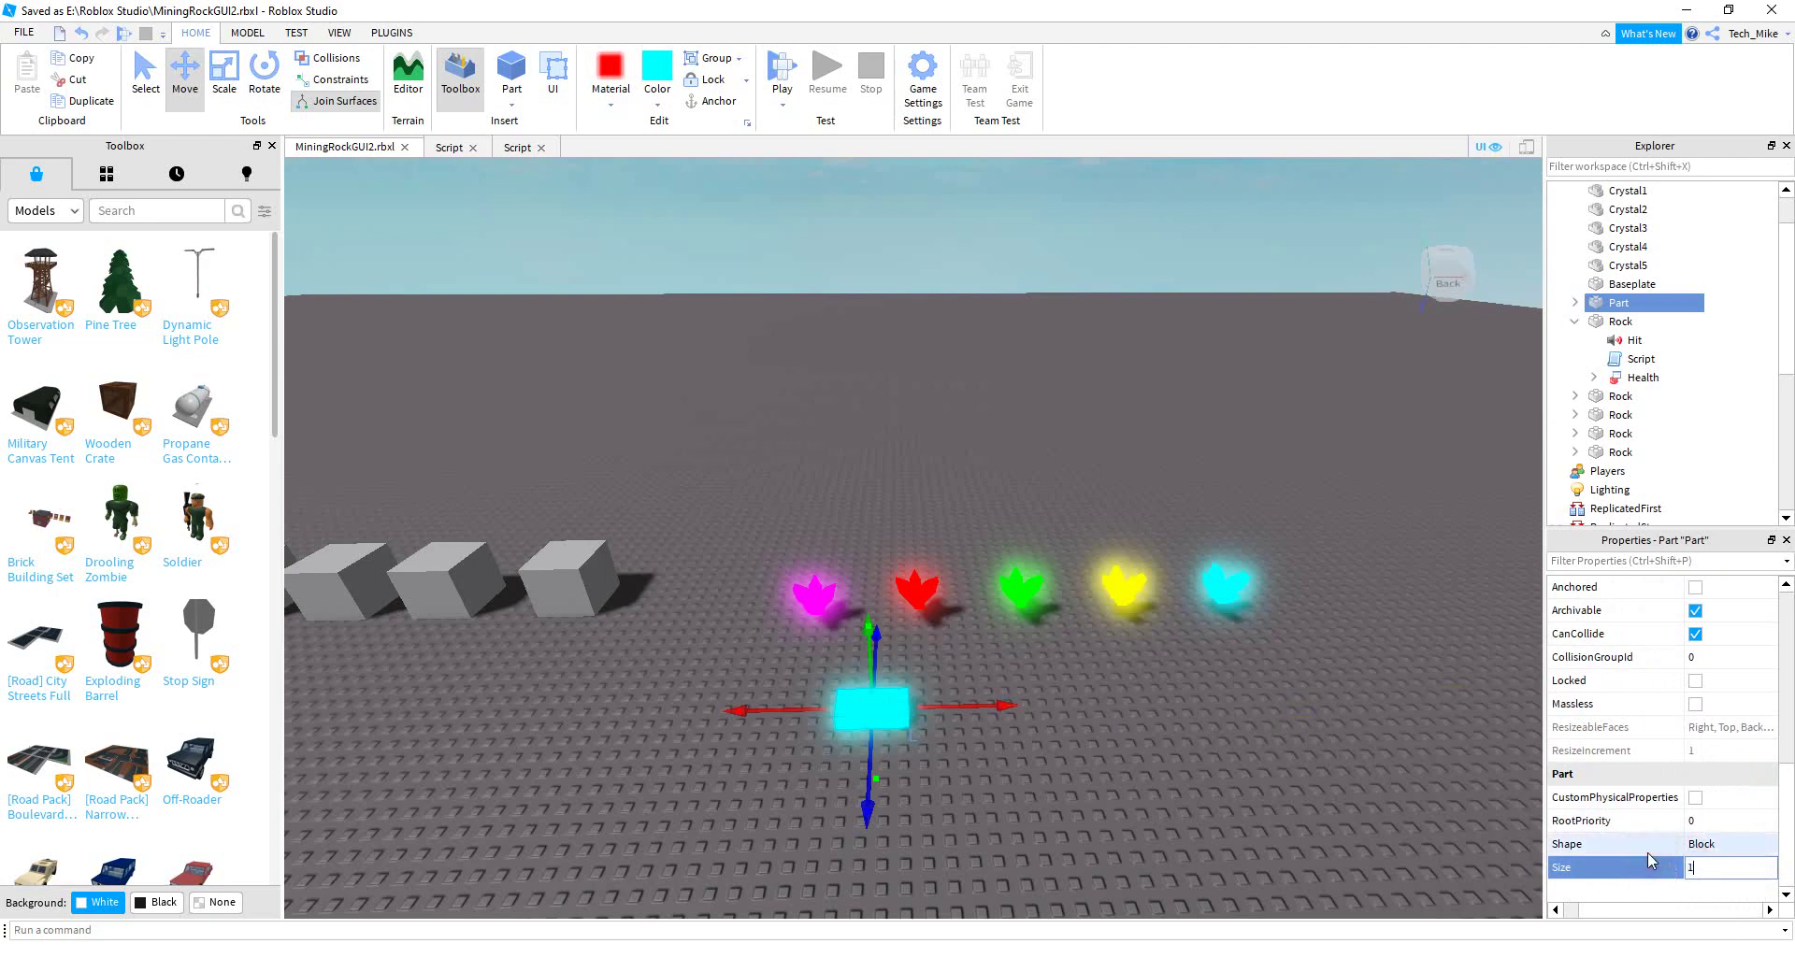
type("1, 1, 1")
key("Return")
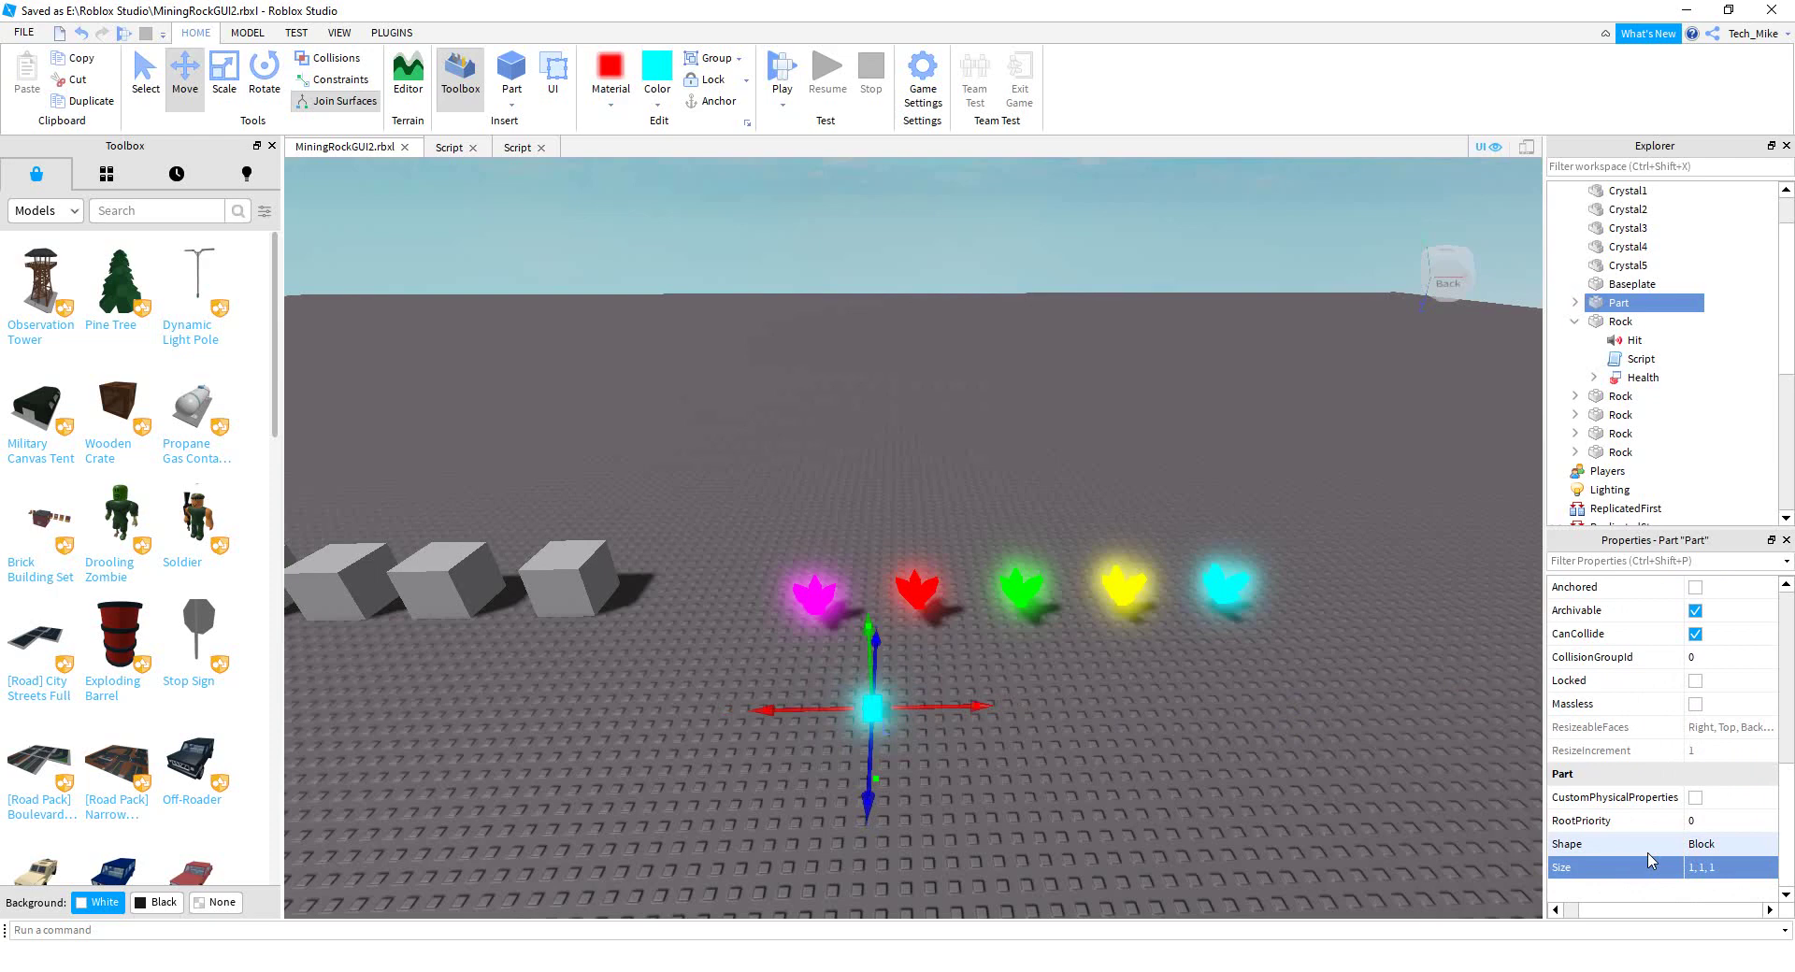
Insert a second block and a wedge, placing them in a row beside the small cube
scroll(1121, 886, "up", 3)
scroll(776, 659, "down", 3)
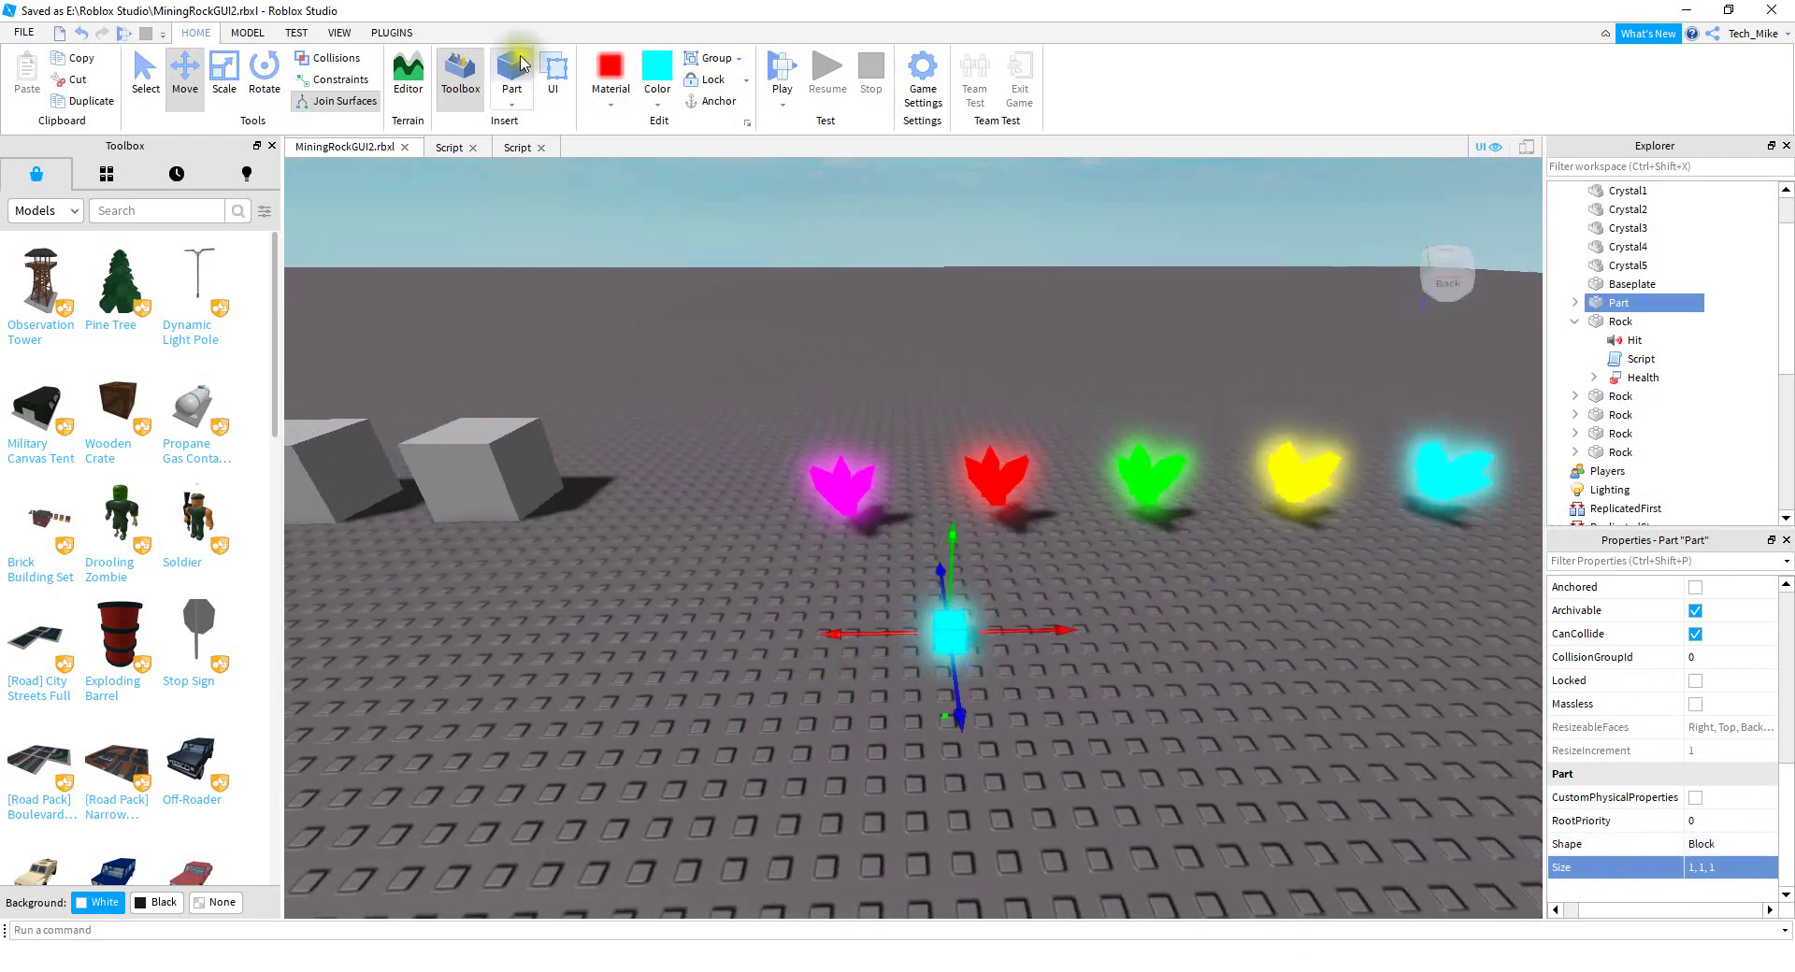
left_click(510, 74)
left_click_drag(897, 491, 752, 680)
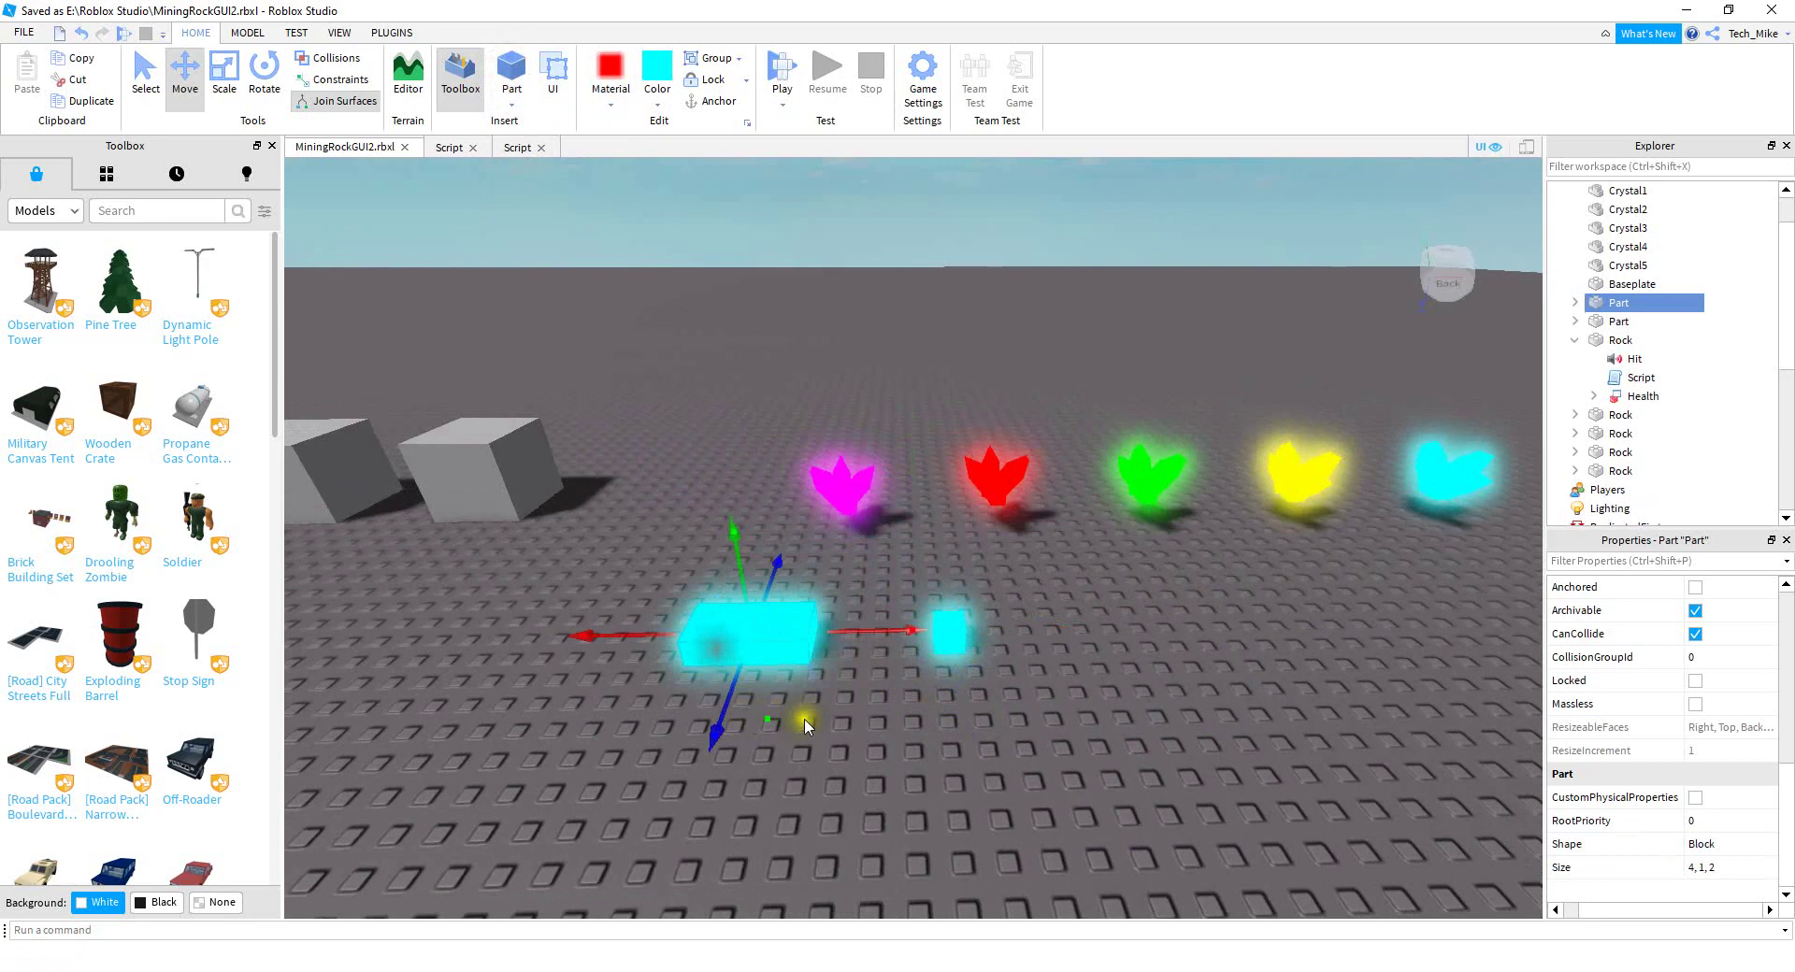
left_click(513, 106)
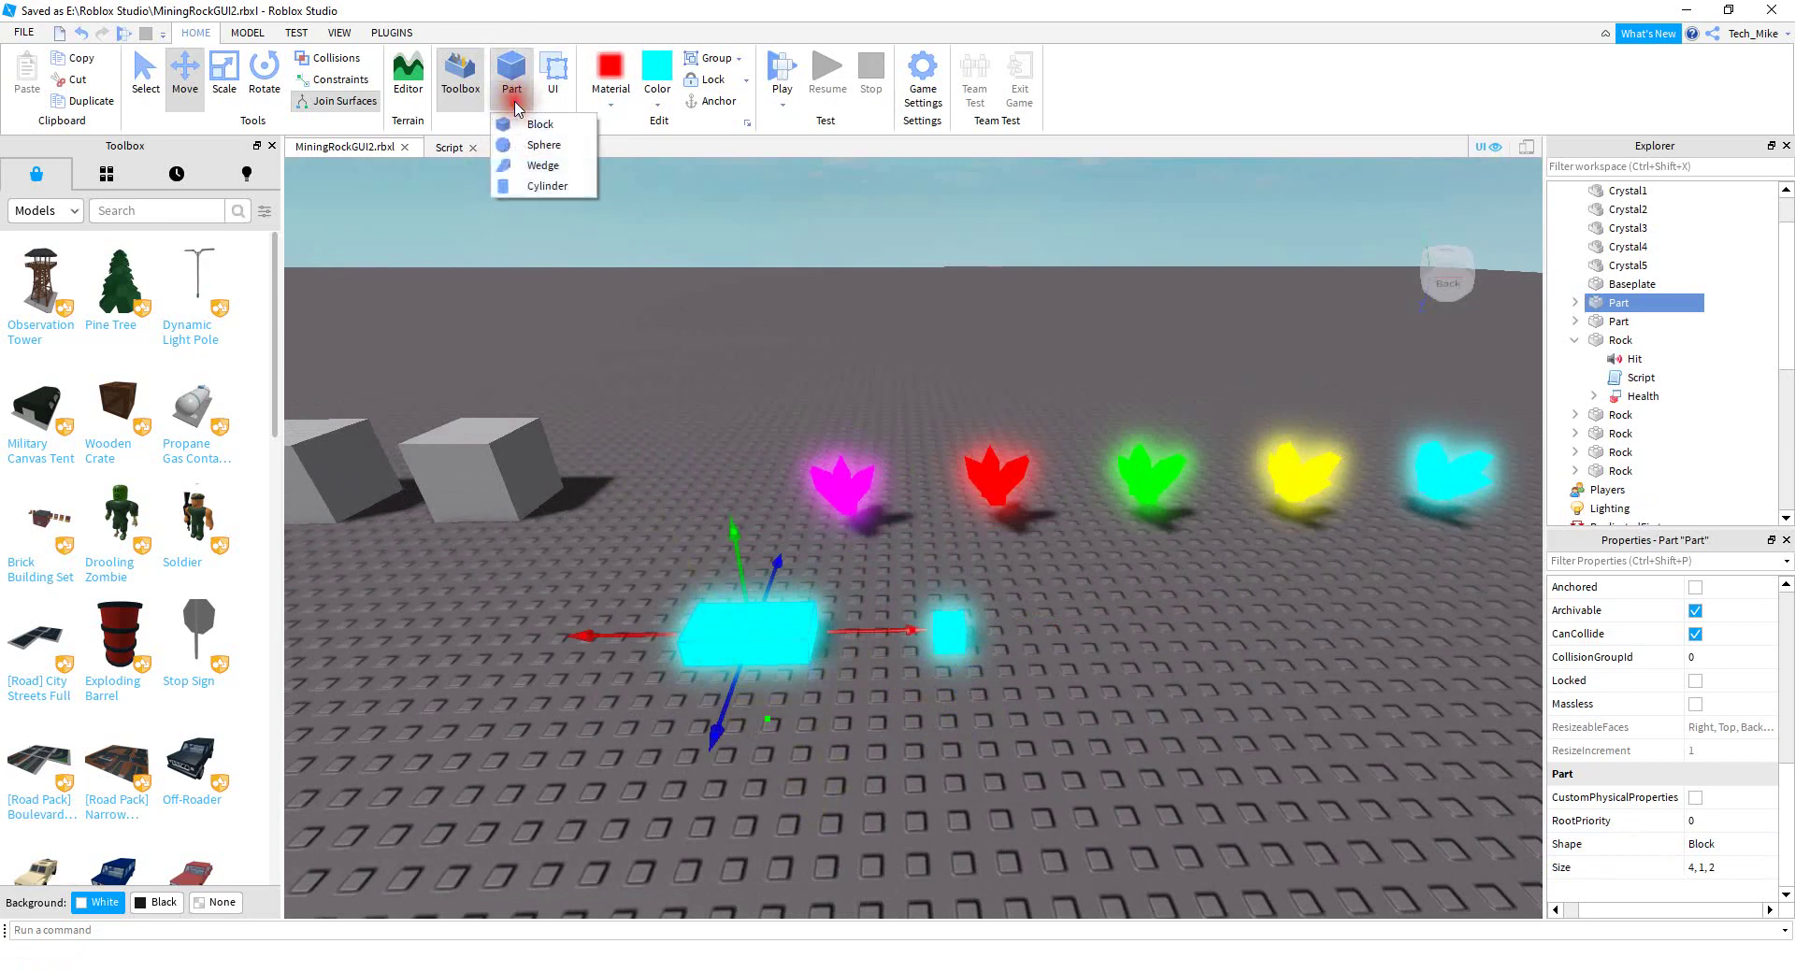
left_click(544, 165)
left_click_drag(913, 528, 474, 638)
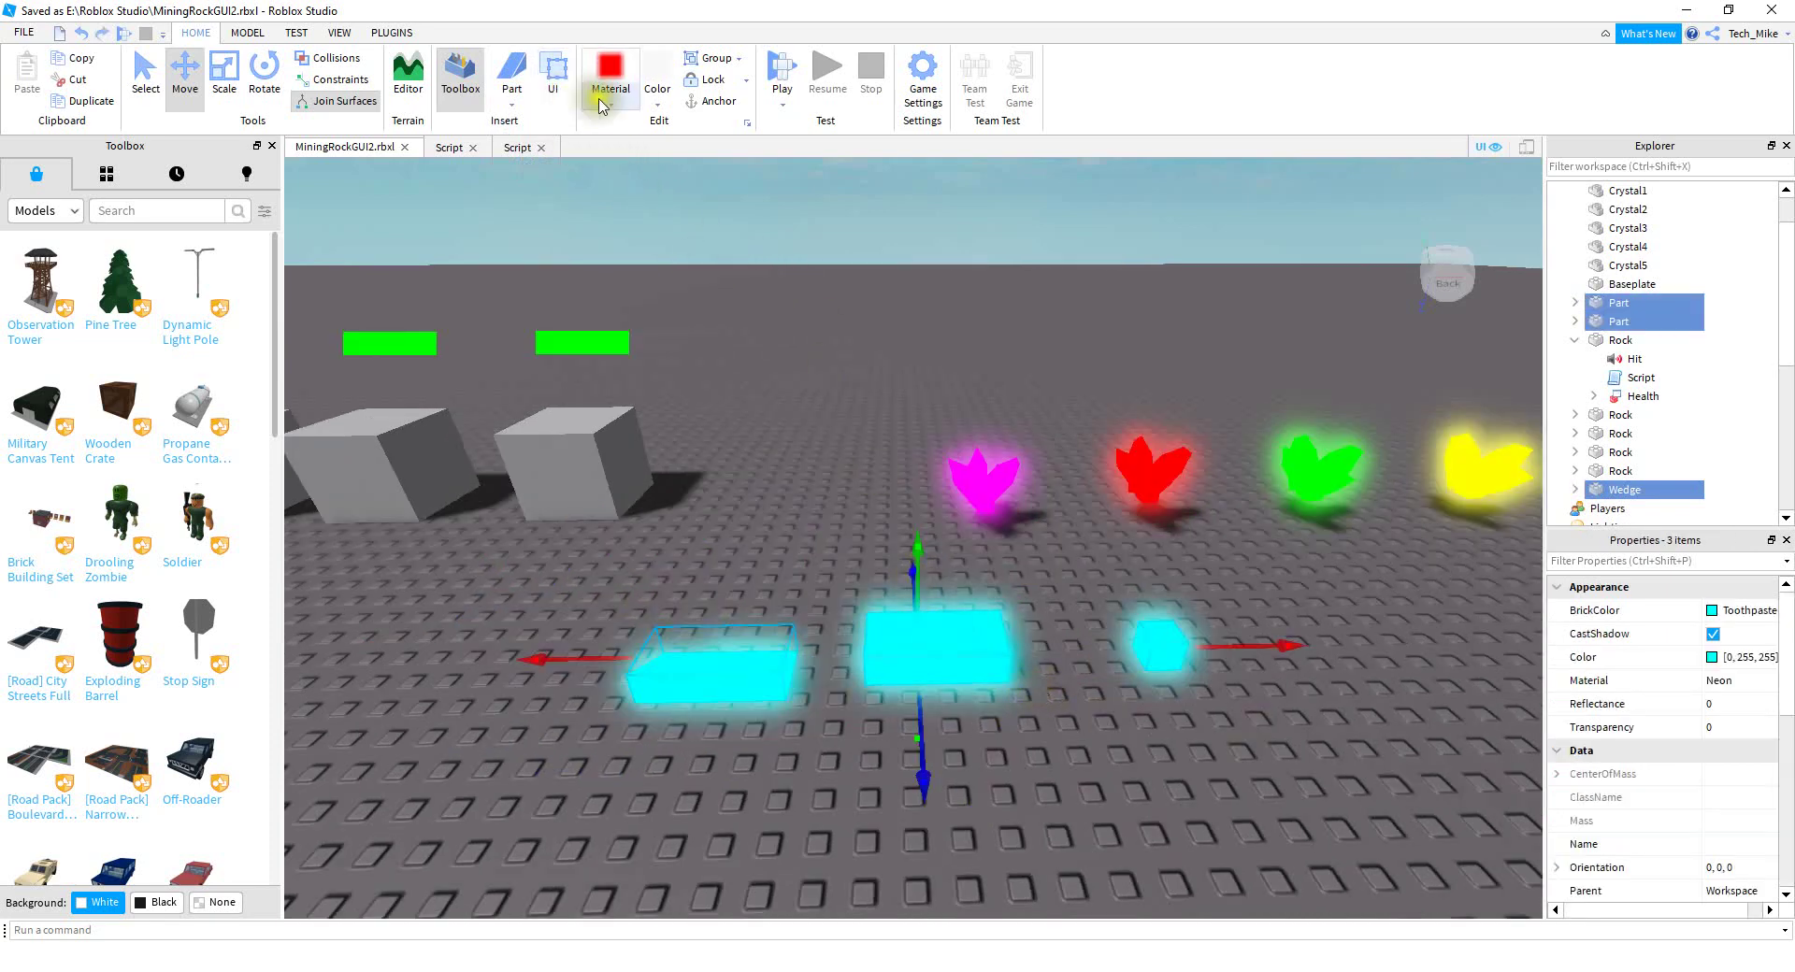
Colour the cube, block and wedge Ghost grey and set their material to Plastic
left_click(657, 89)
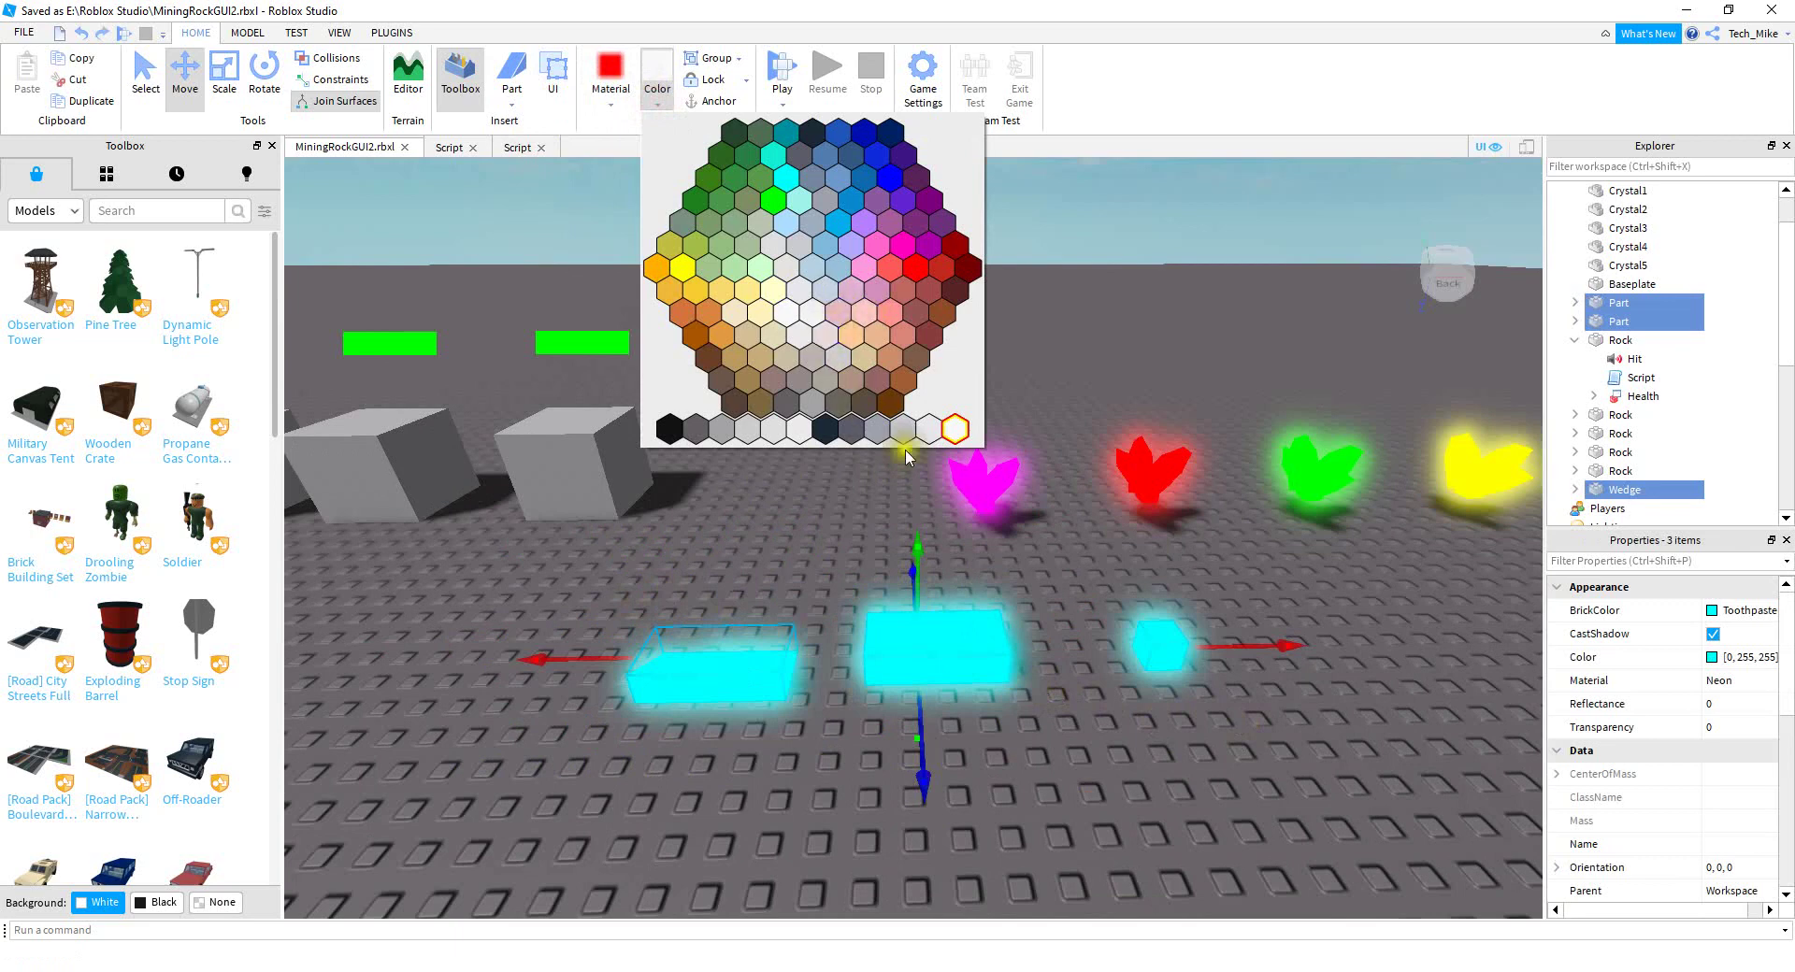
left_click(912, 439)
left_click(610, 79)
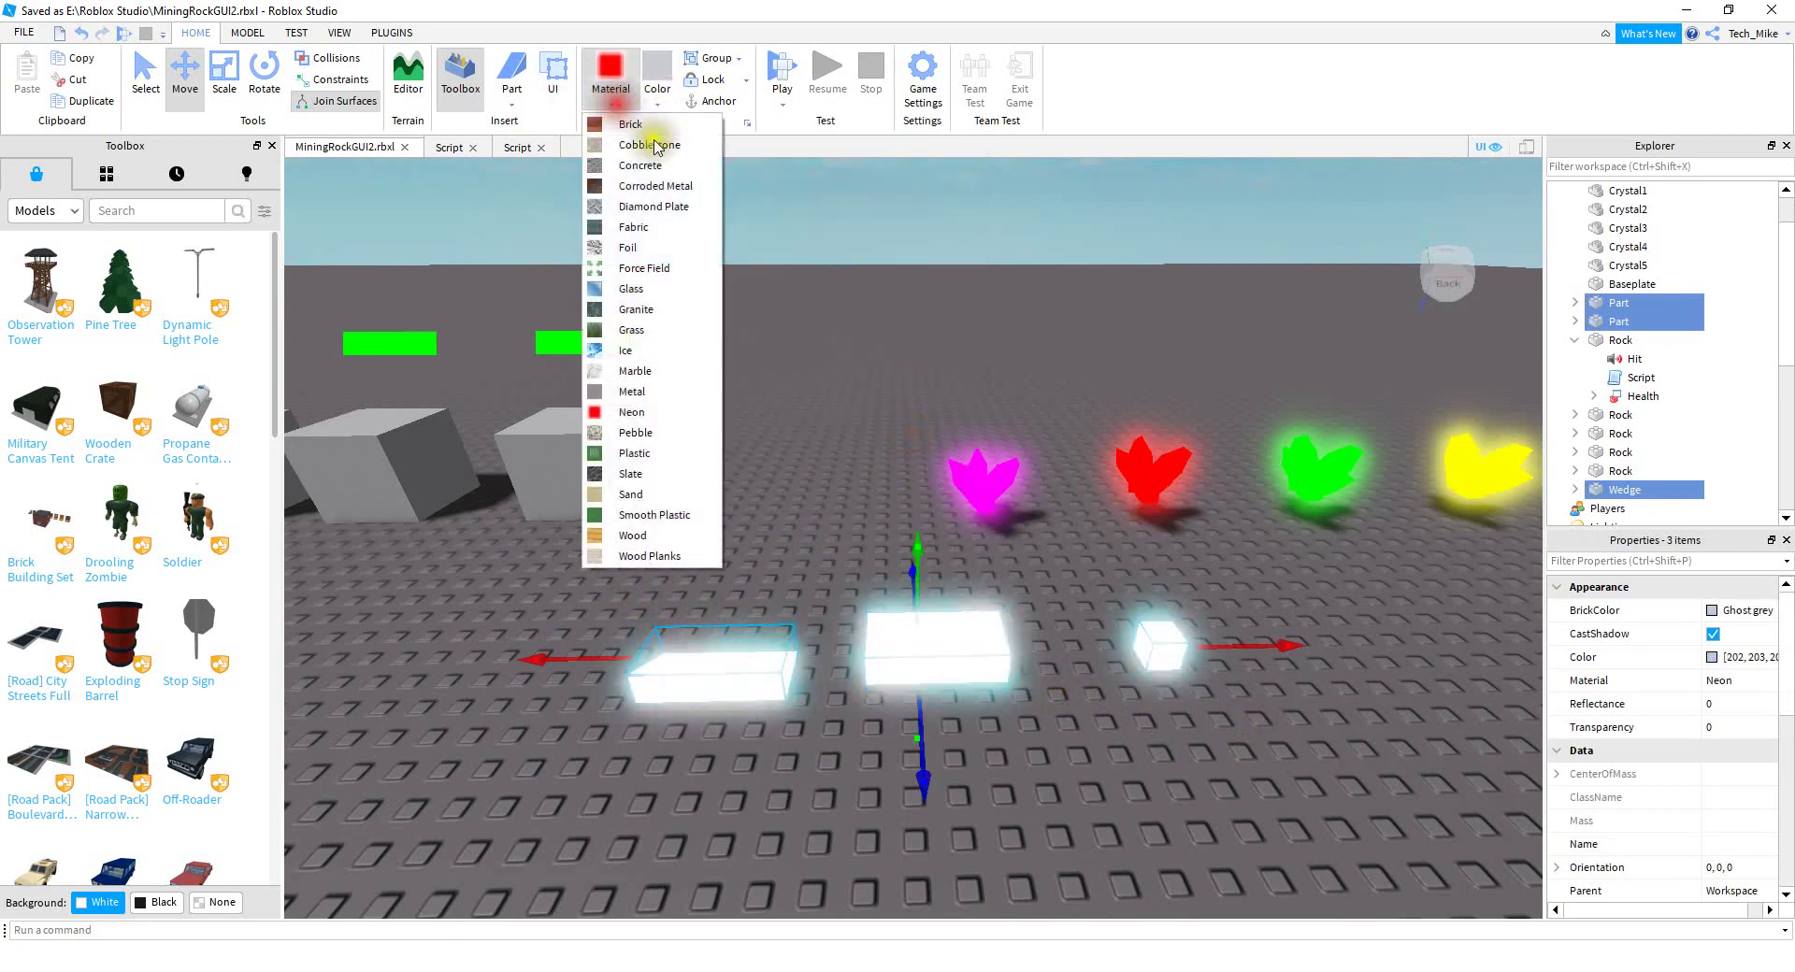
left_click(655, 454)
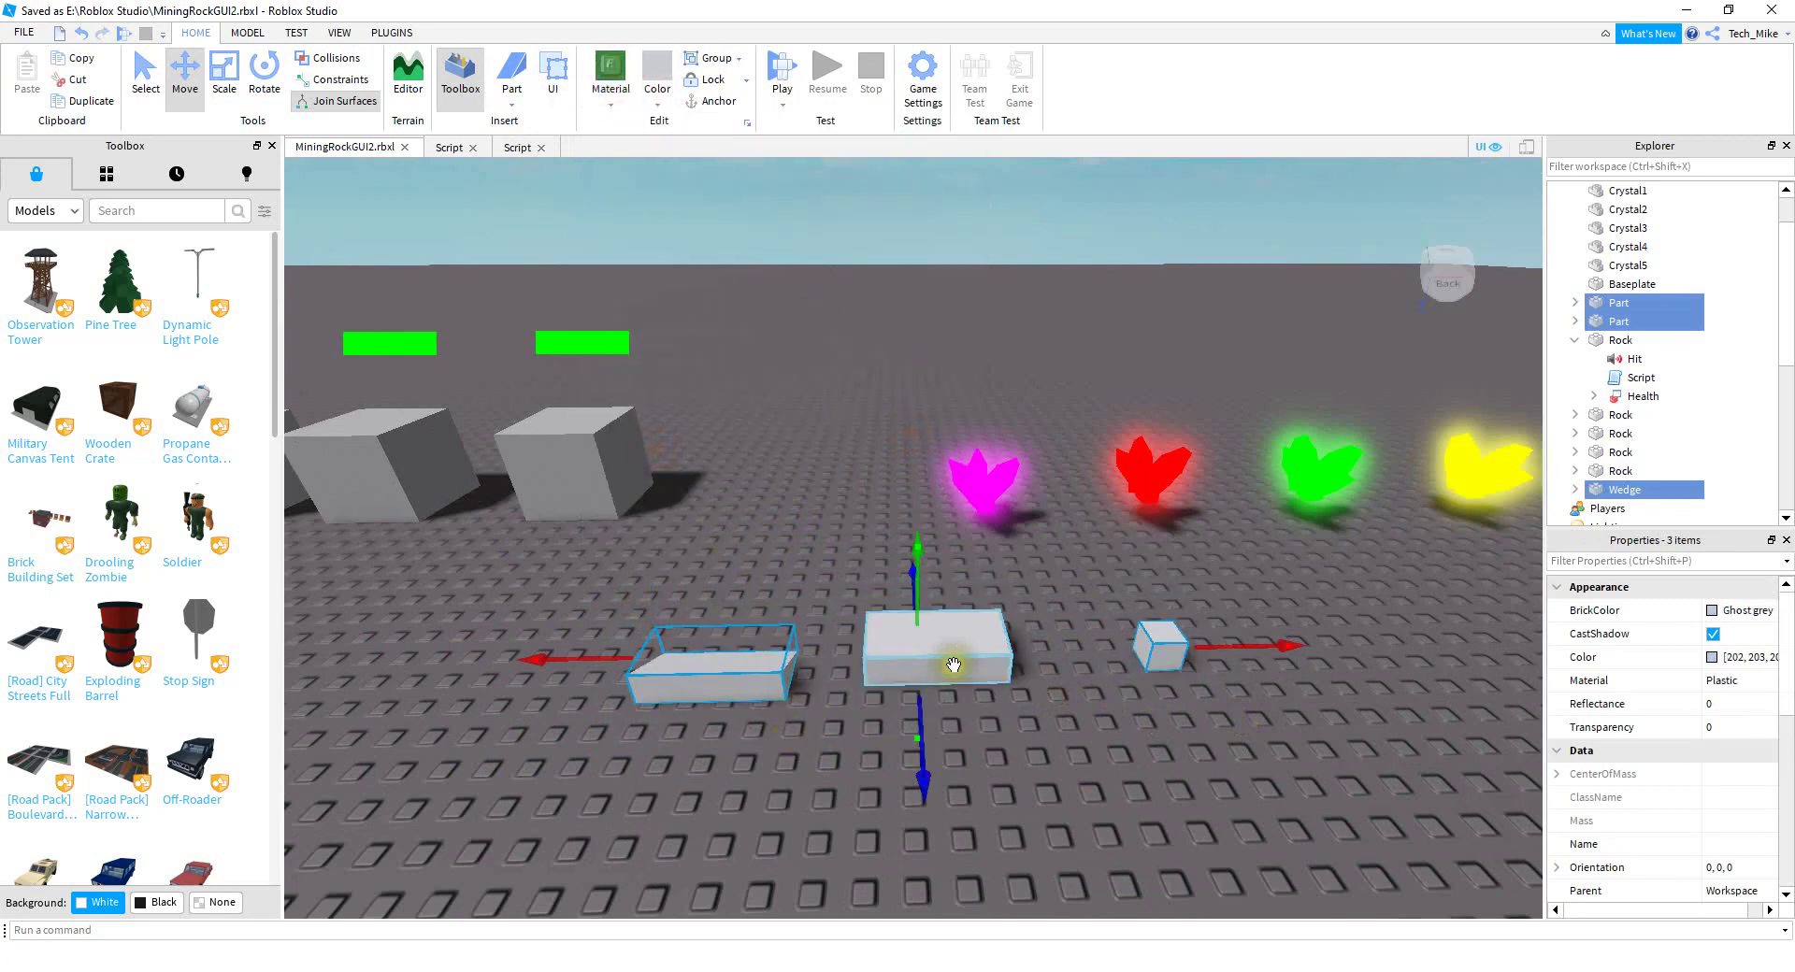
left_click(725, 748)
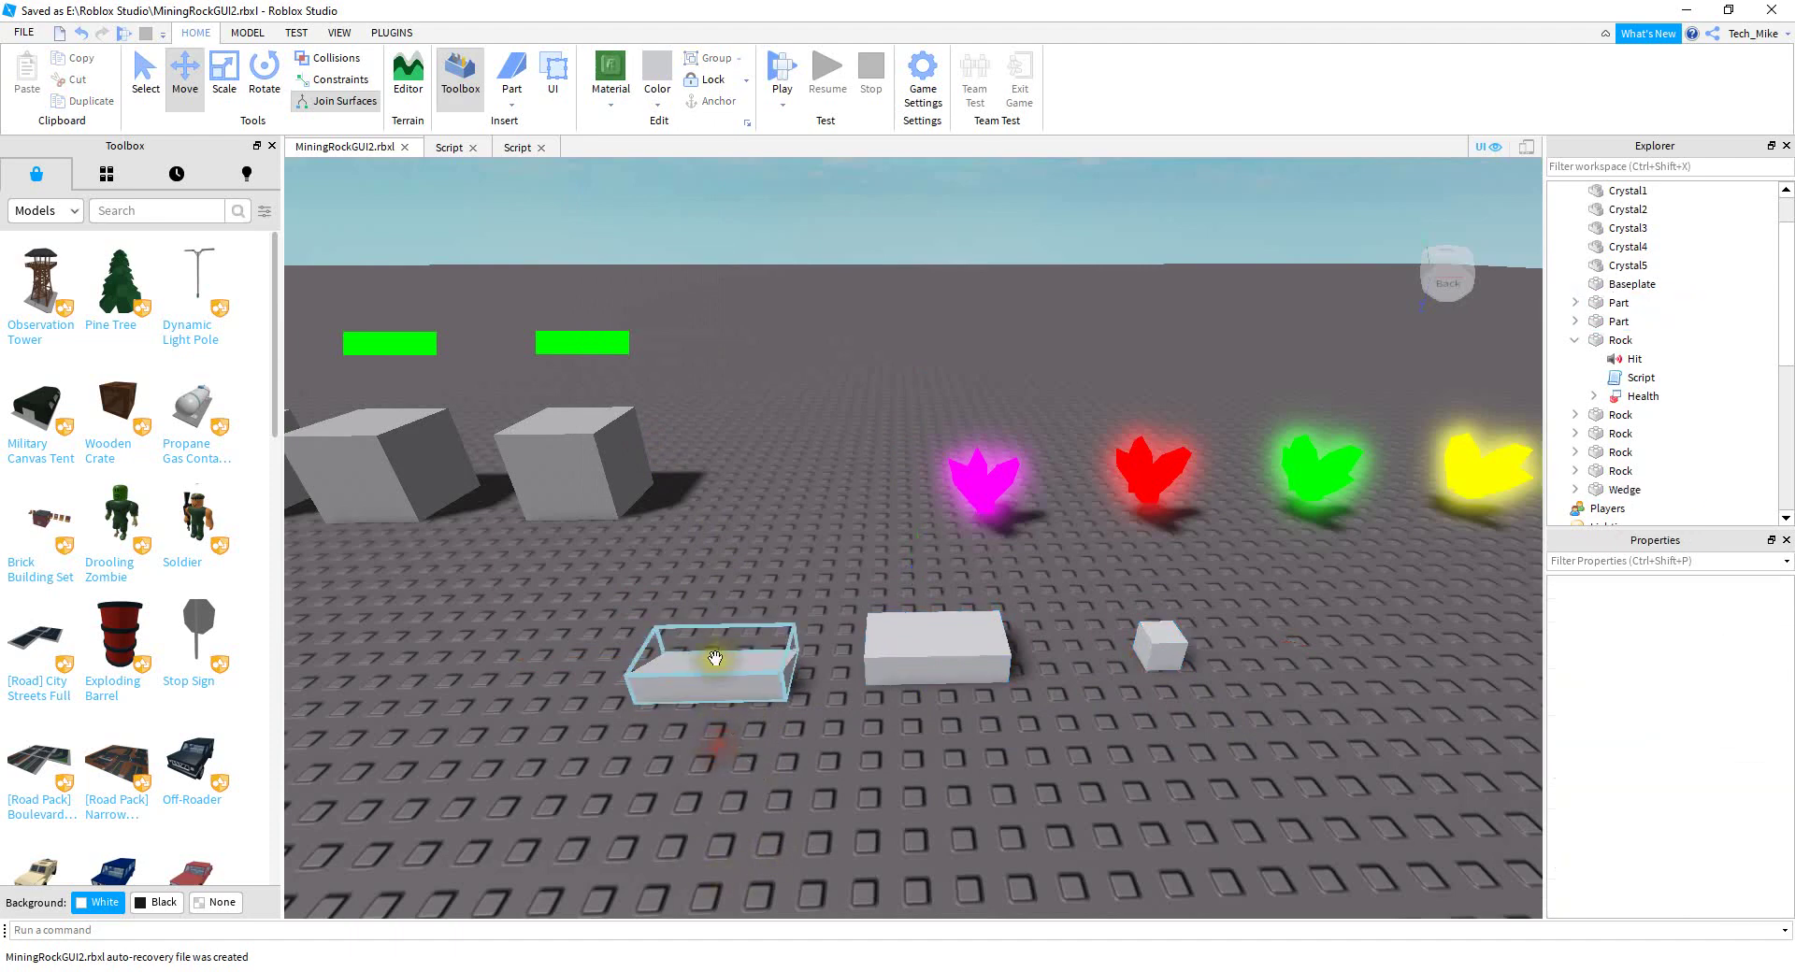
Rotate the wedge about its vertical axis to an orientation of 0, 90, 0
left_click(782, 684)
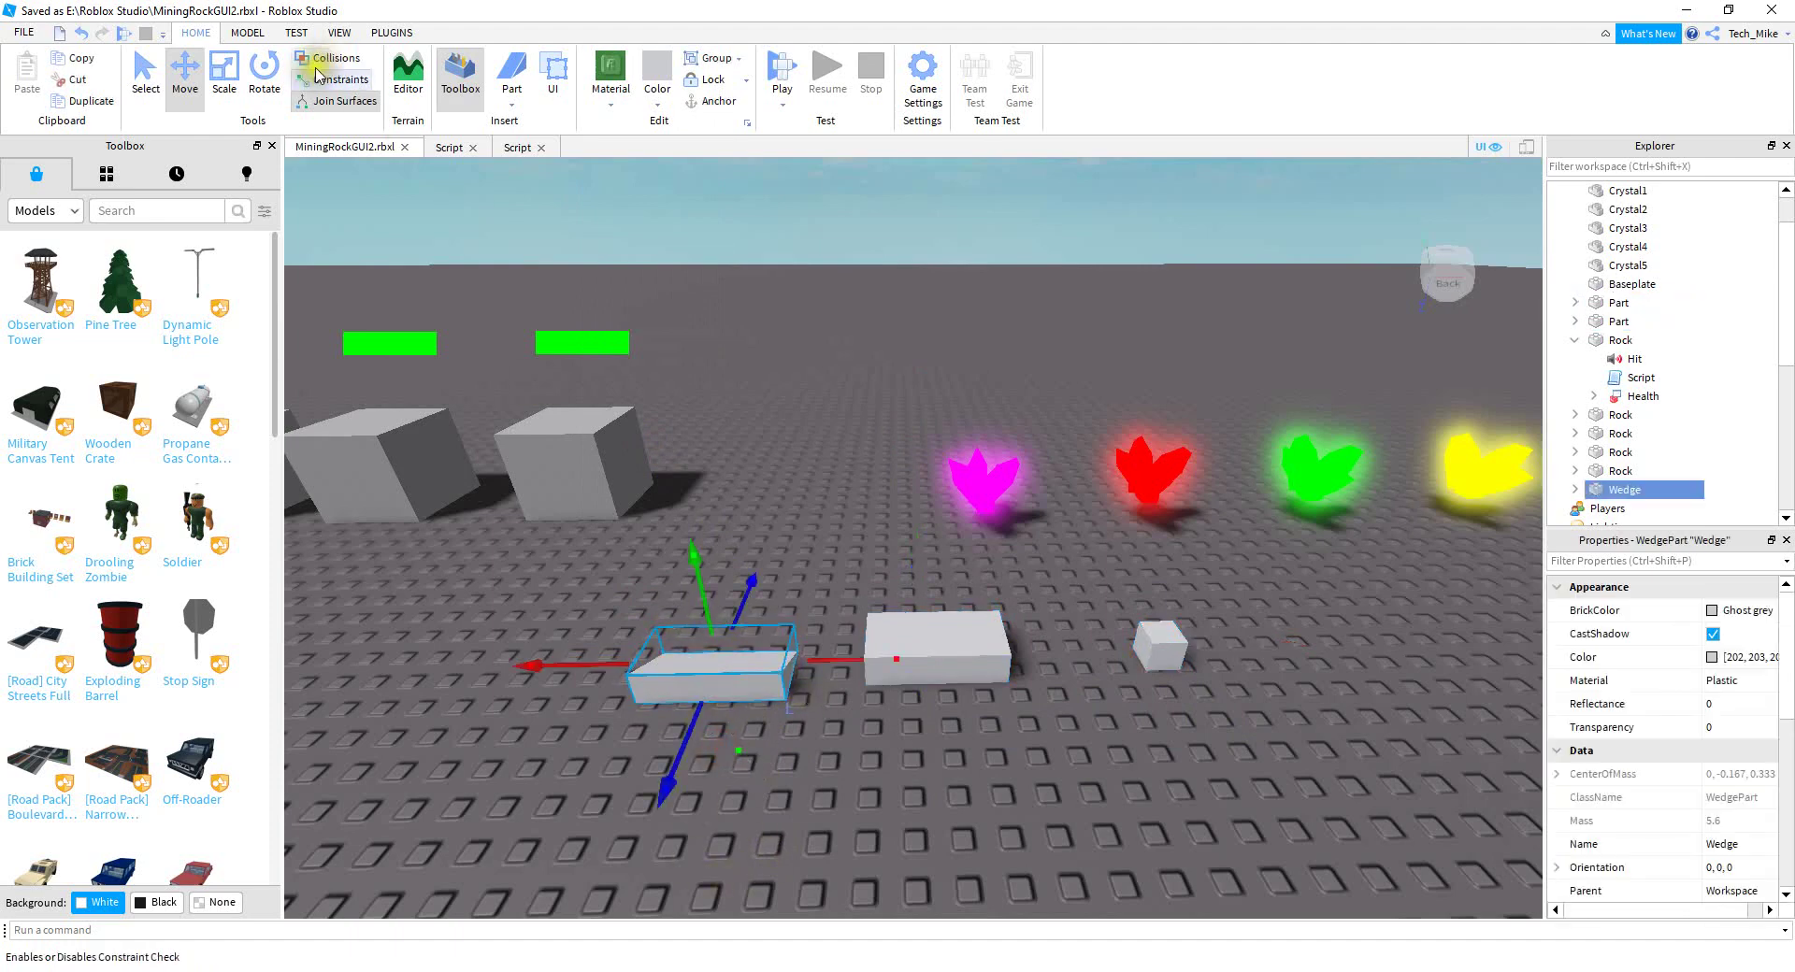
left_click(265, 73)
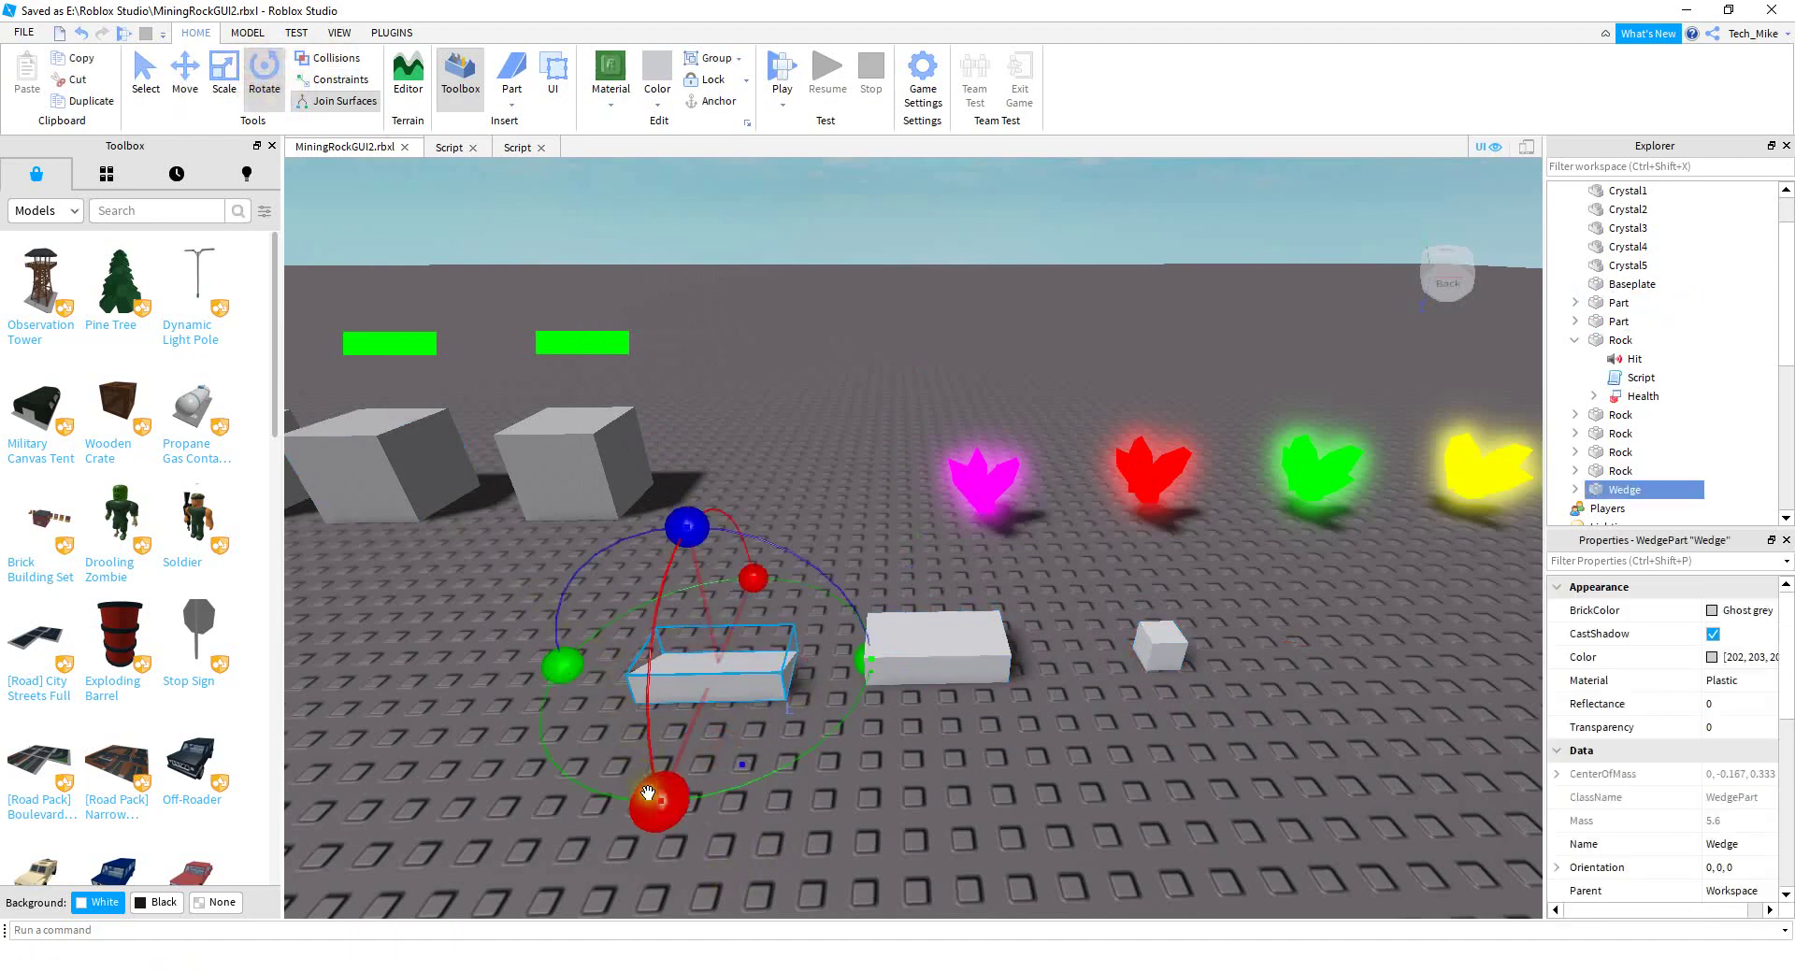
left_click_drag(536, 689, 652, 778)
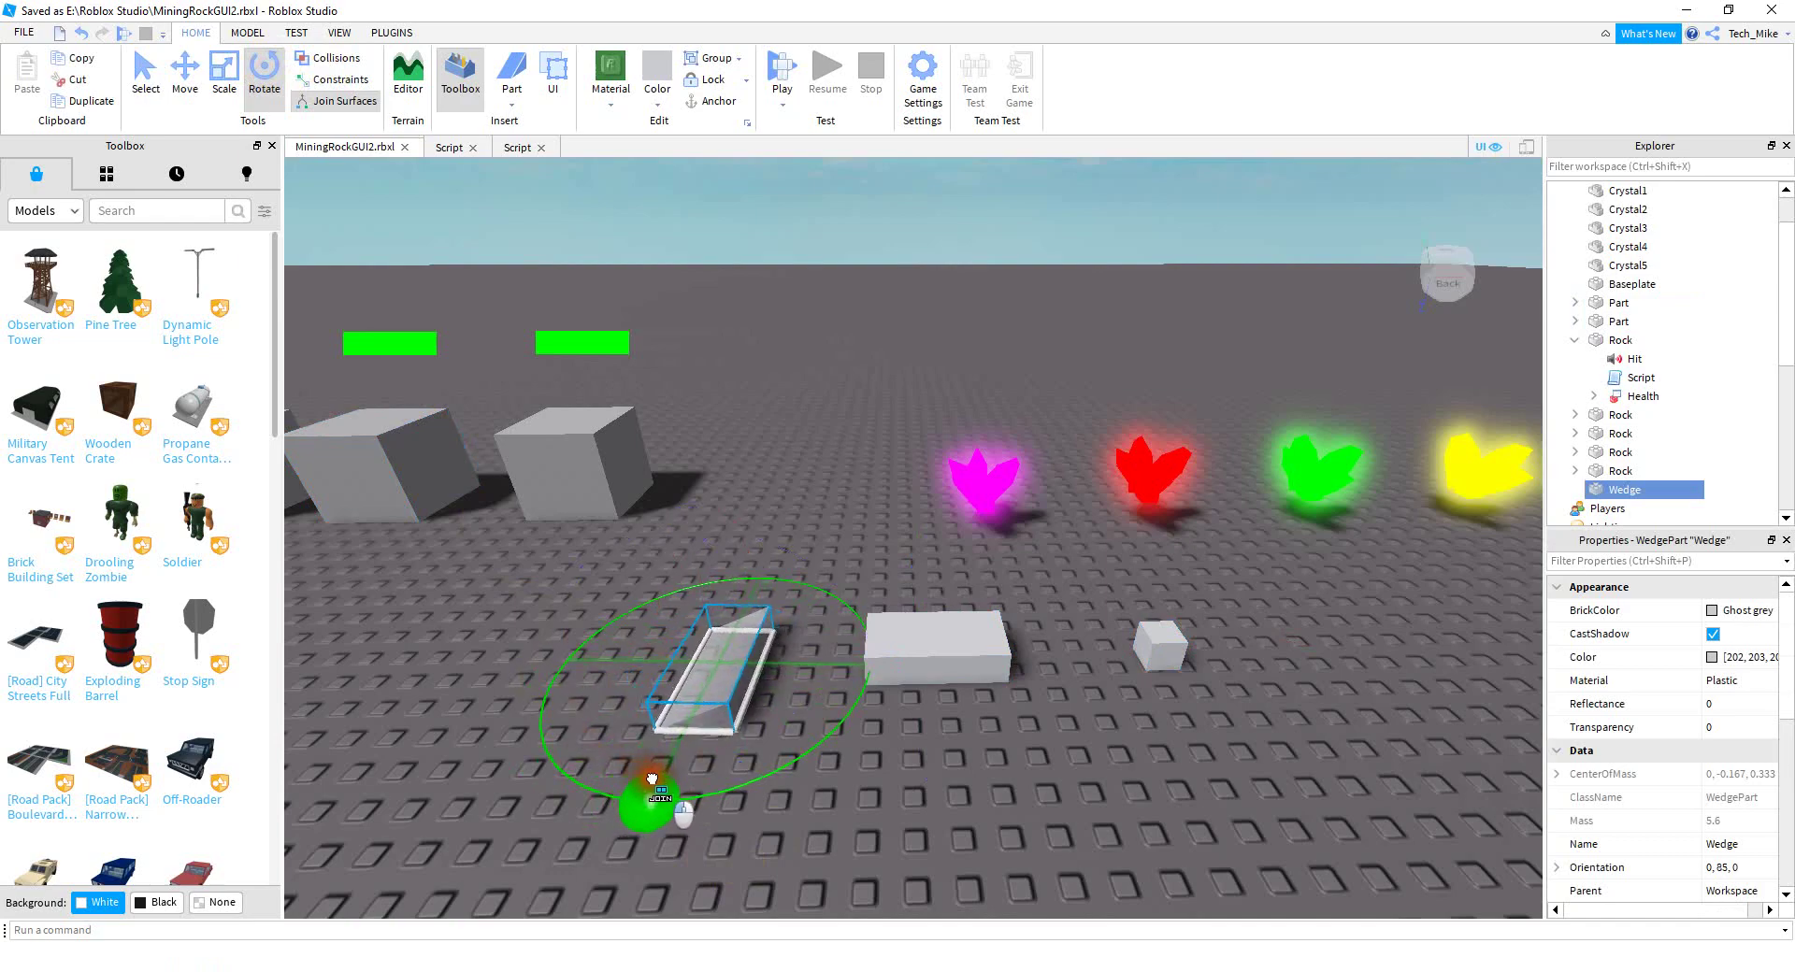
Set the wedge's size to 2, 1, 2
right_click_drag(413, 700, 419, 700)
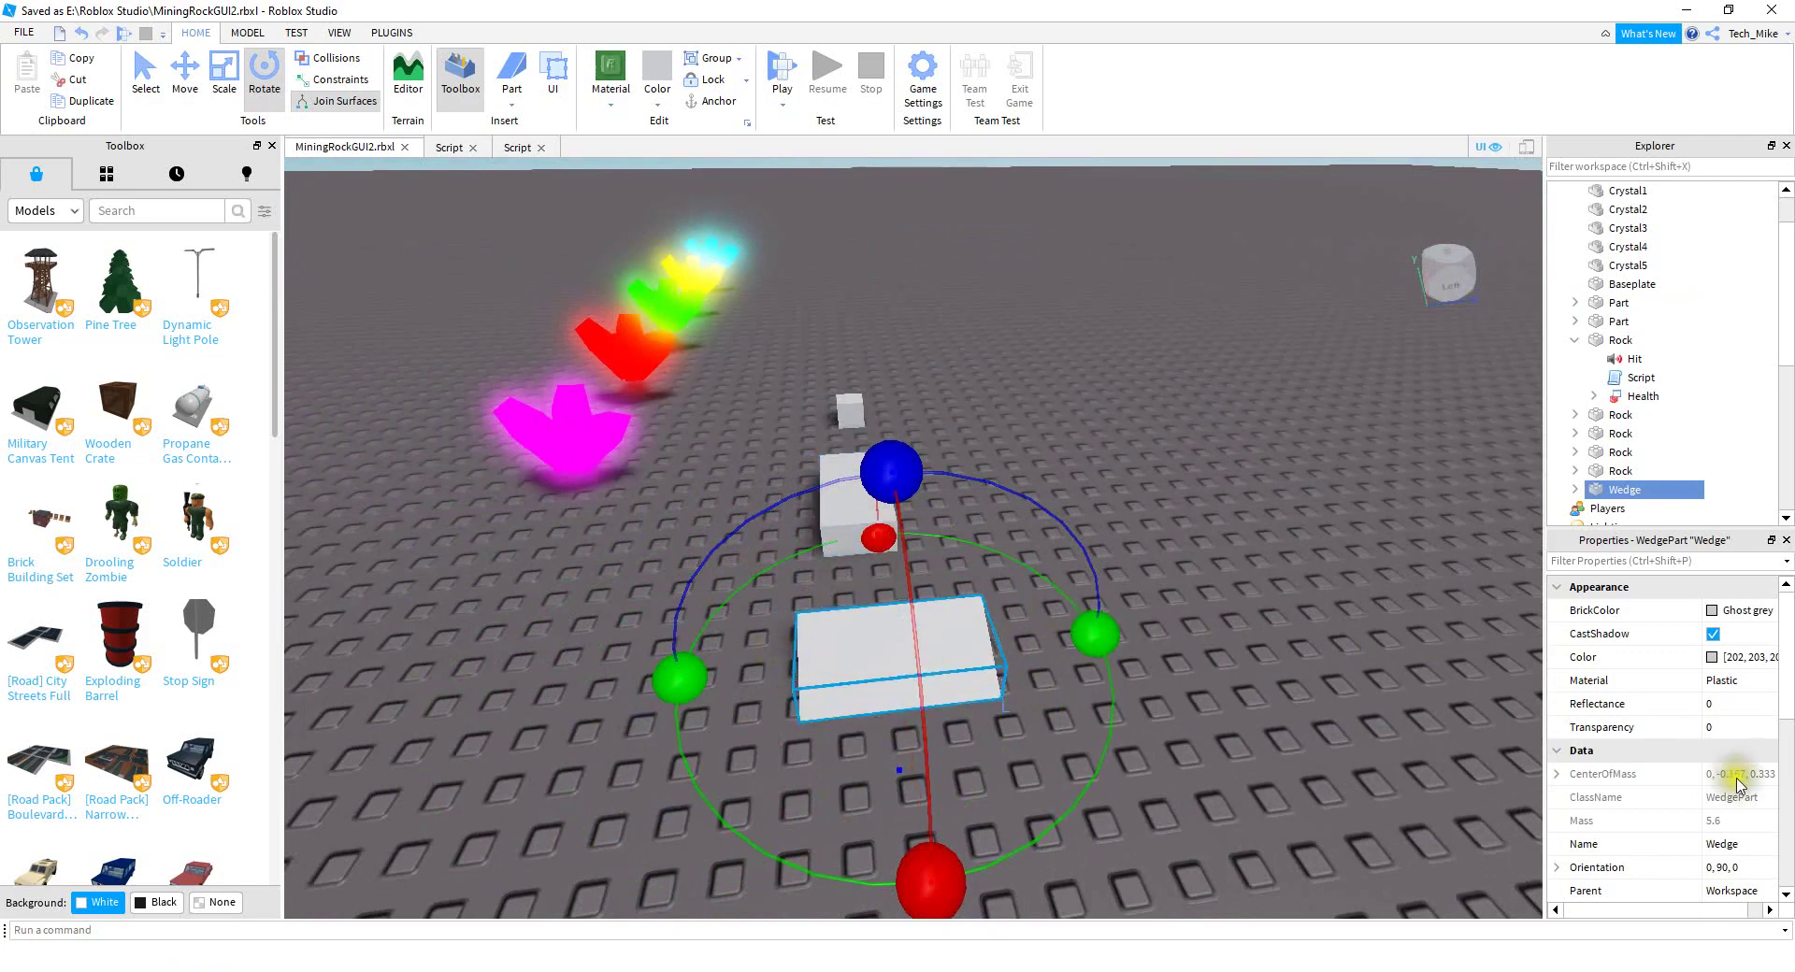
scroll(1730, 673, "down", 5)
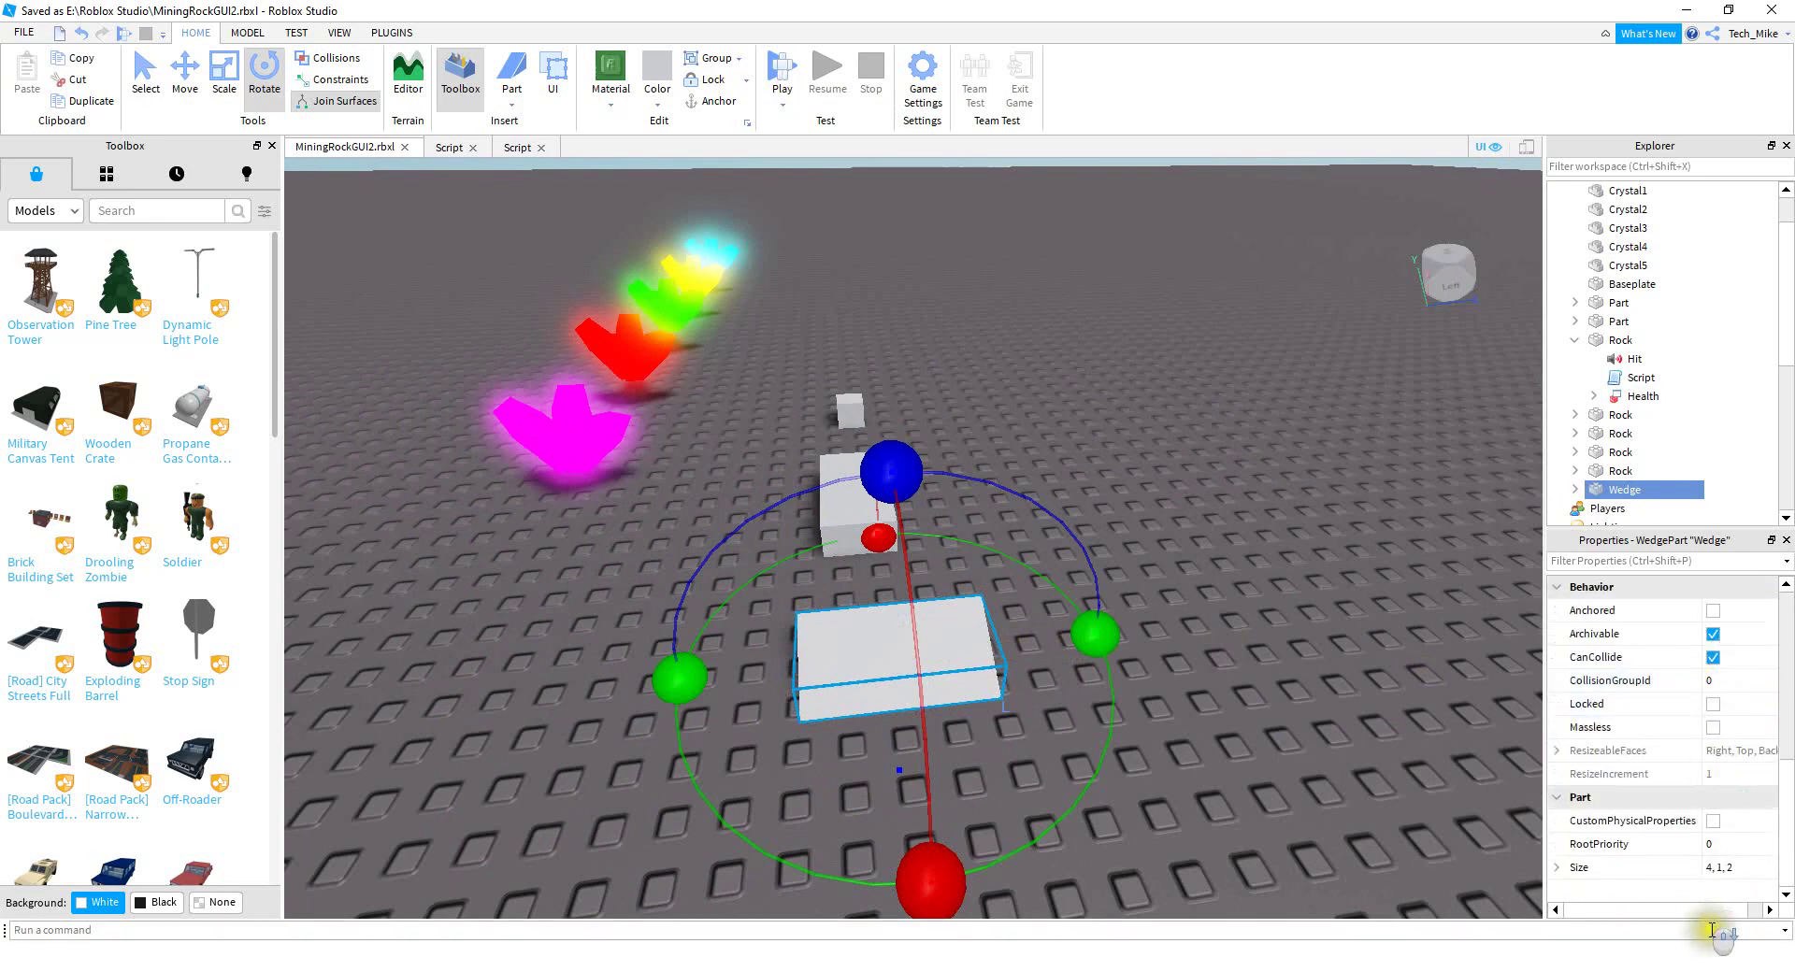
left_click(1712, 865)
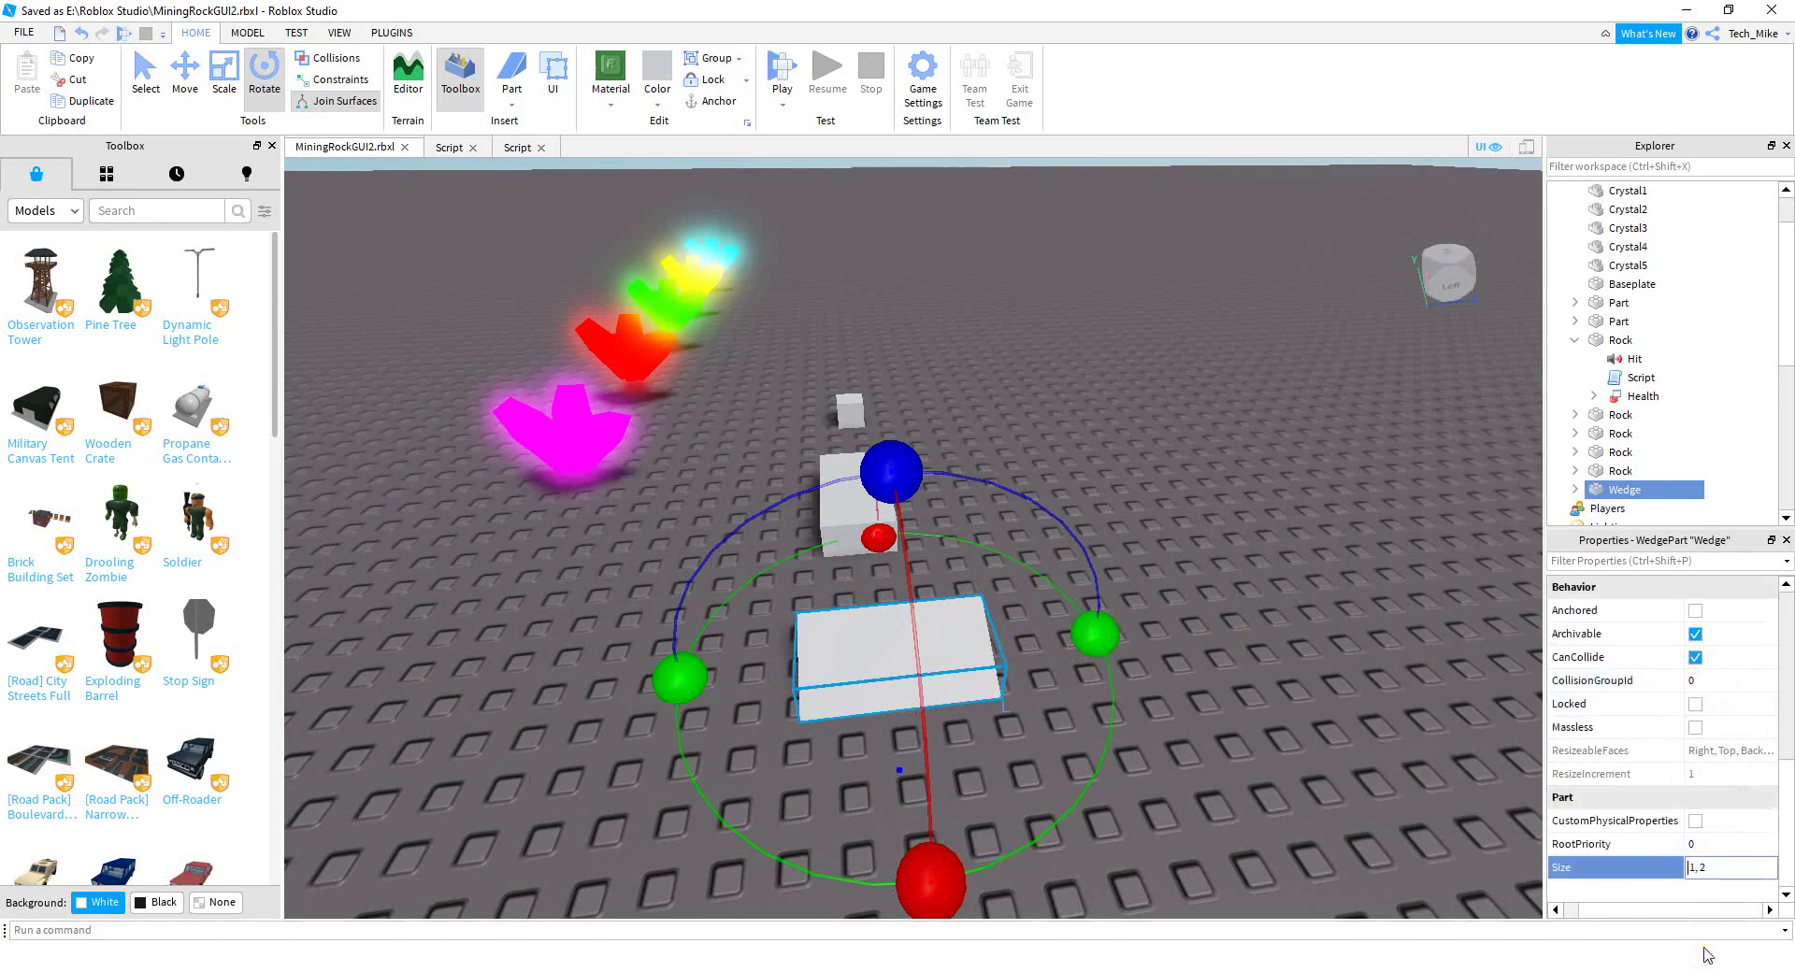
key("Return")
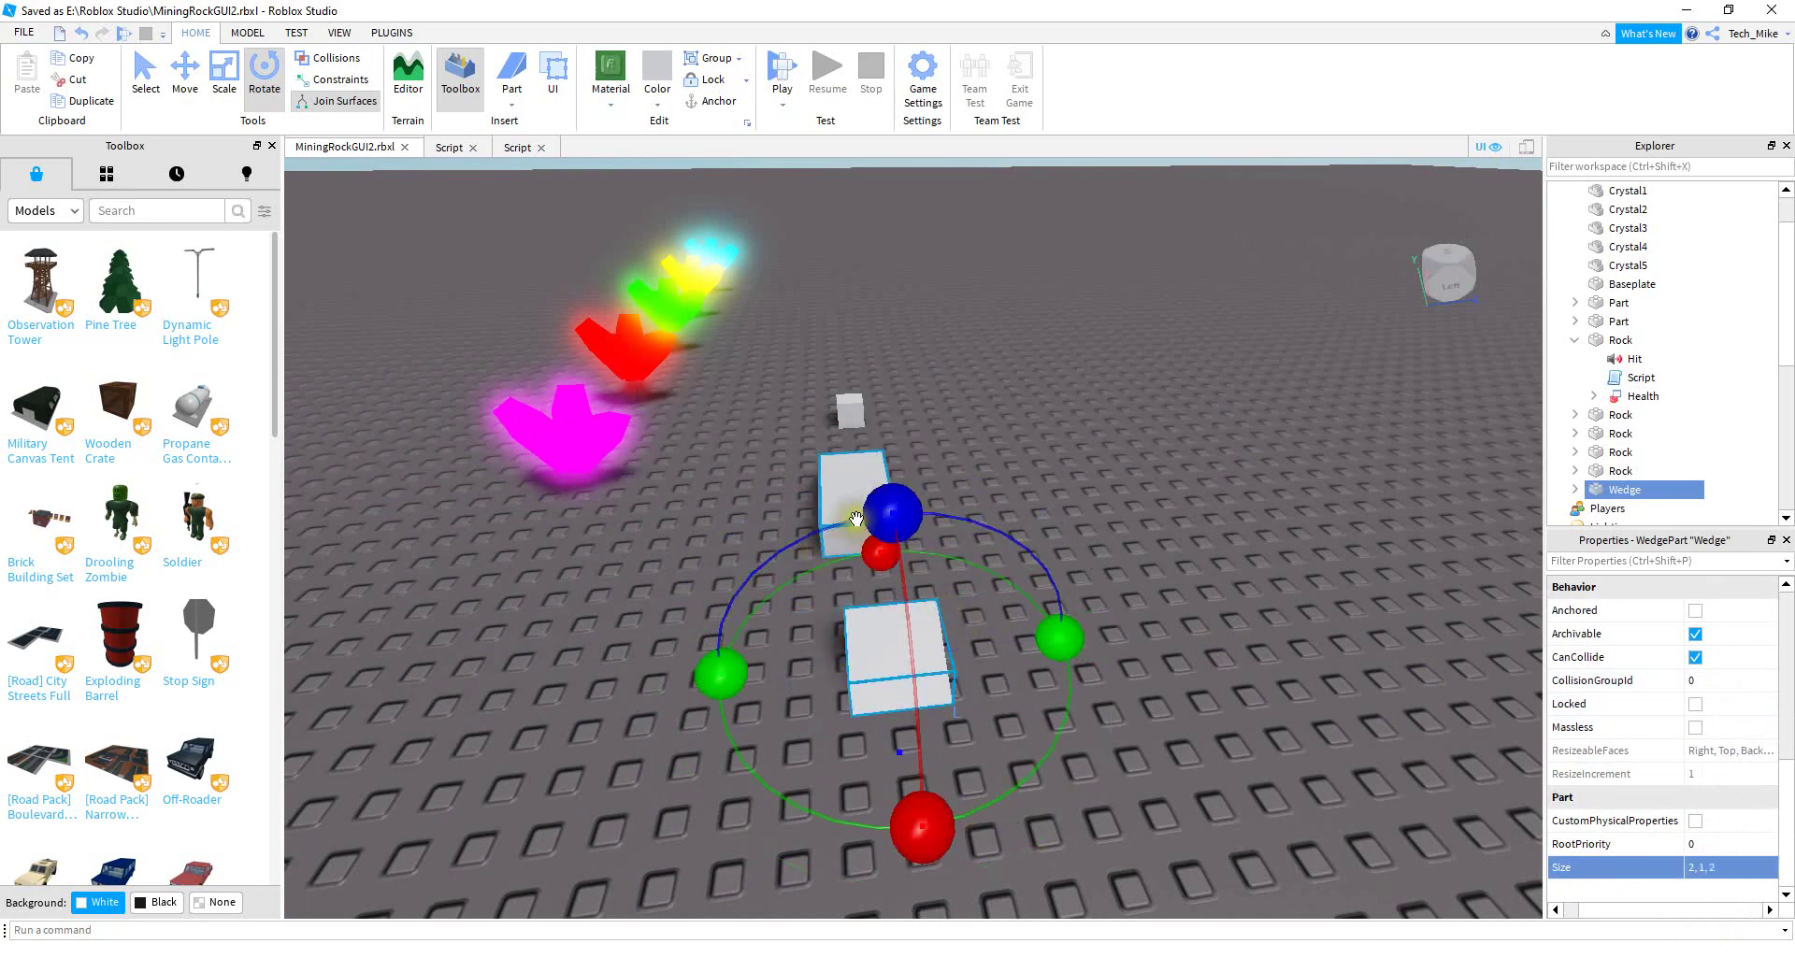
Move the wedge into line with the larger block and flush against its end
left_click(184, 75)
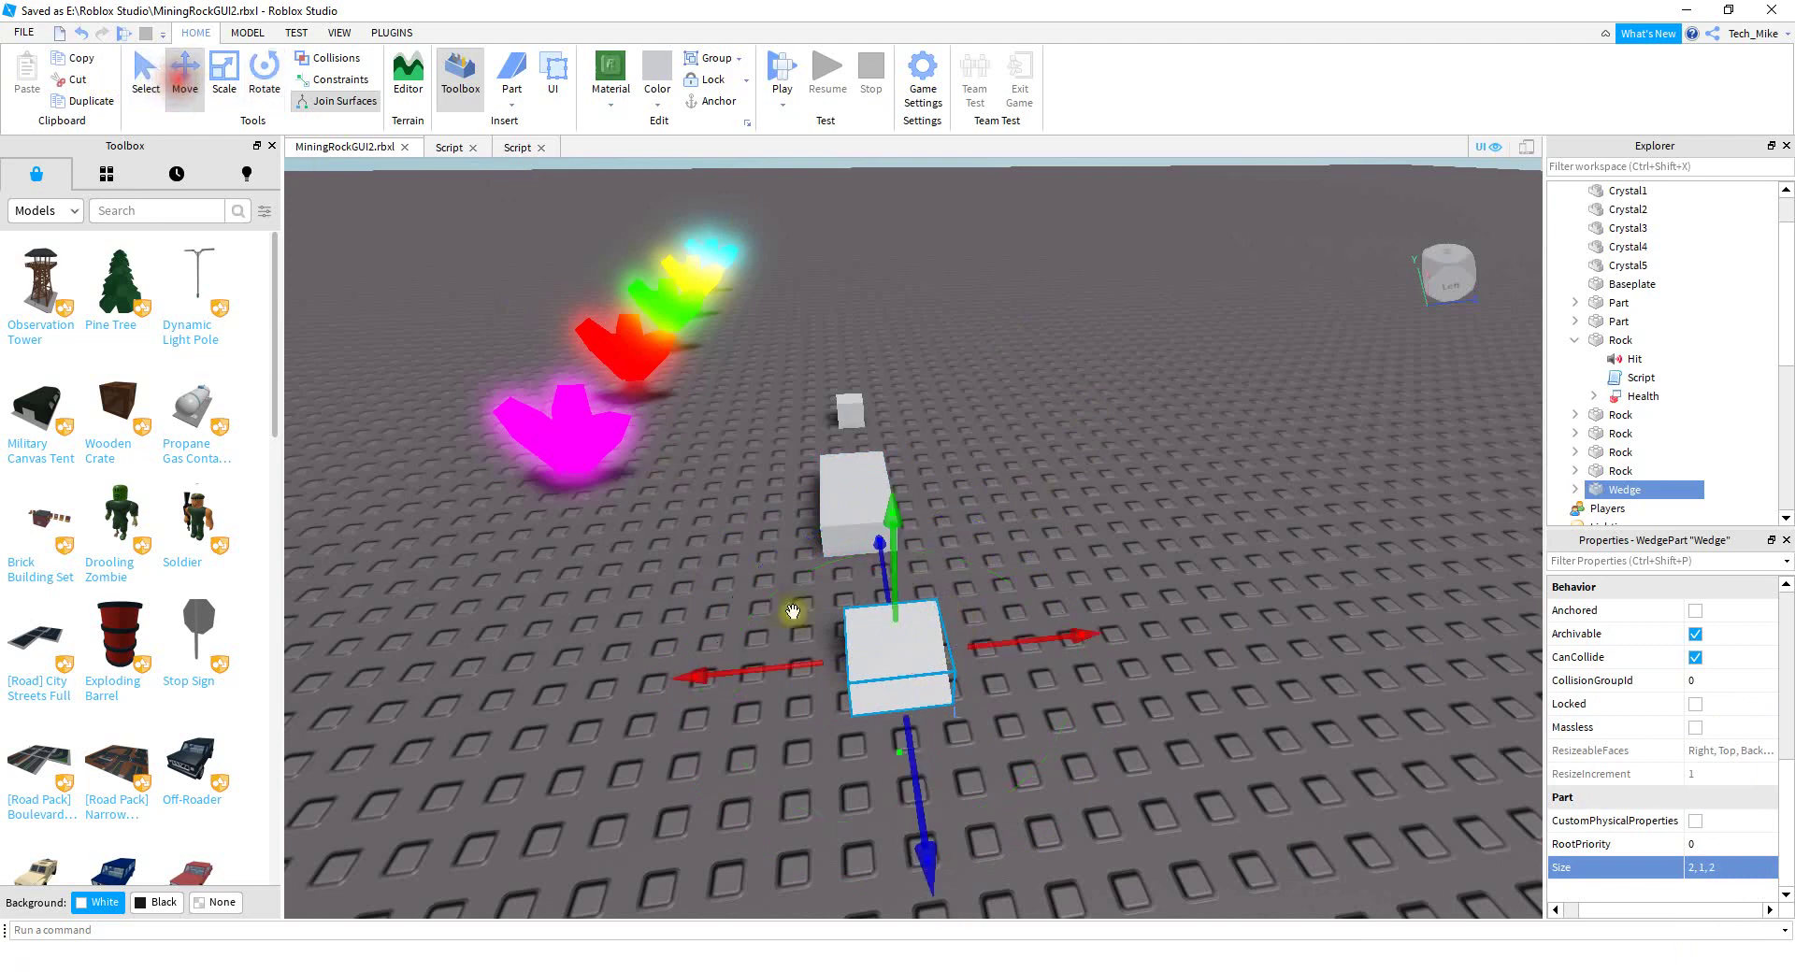
mouse_move(762, 668)
left_mouse_down()
mouse_move(724, 669)
mouse_move(740, 671)
left_mouse_up()
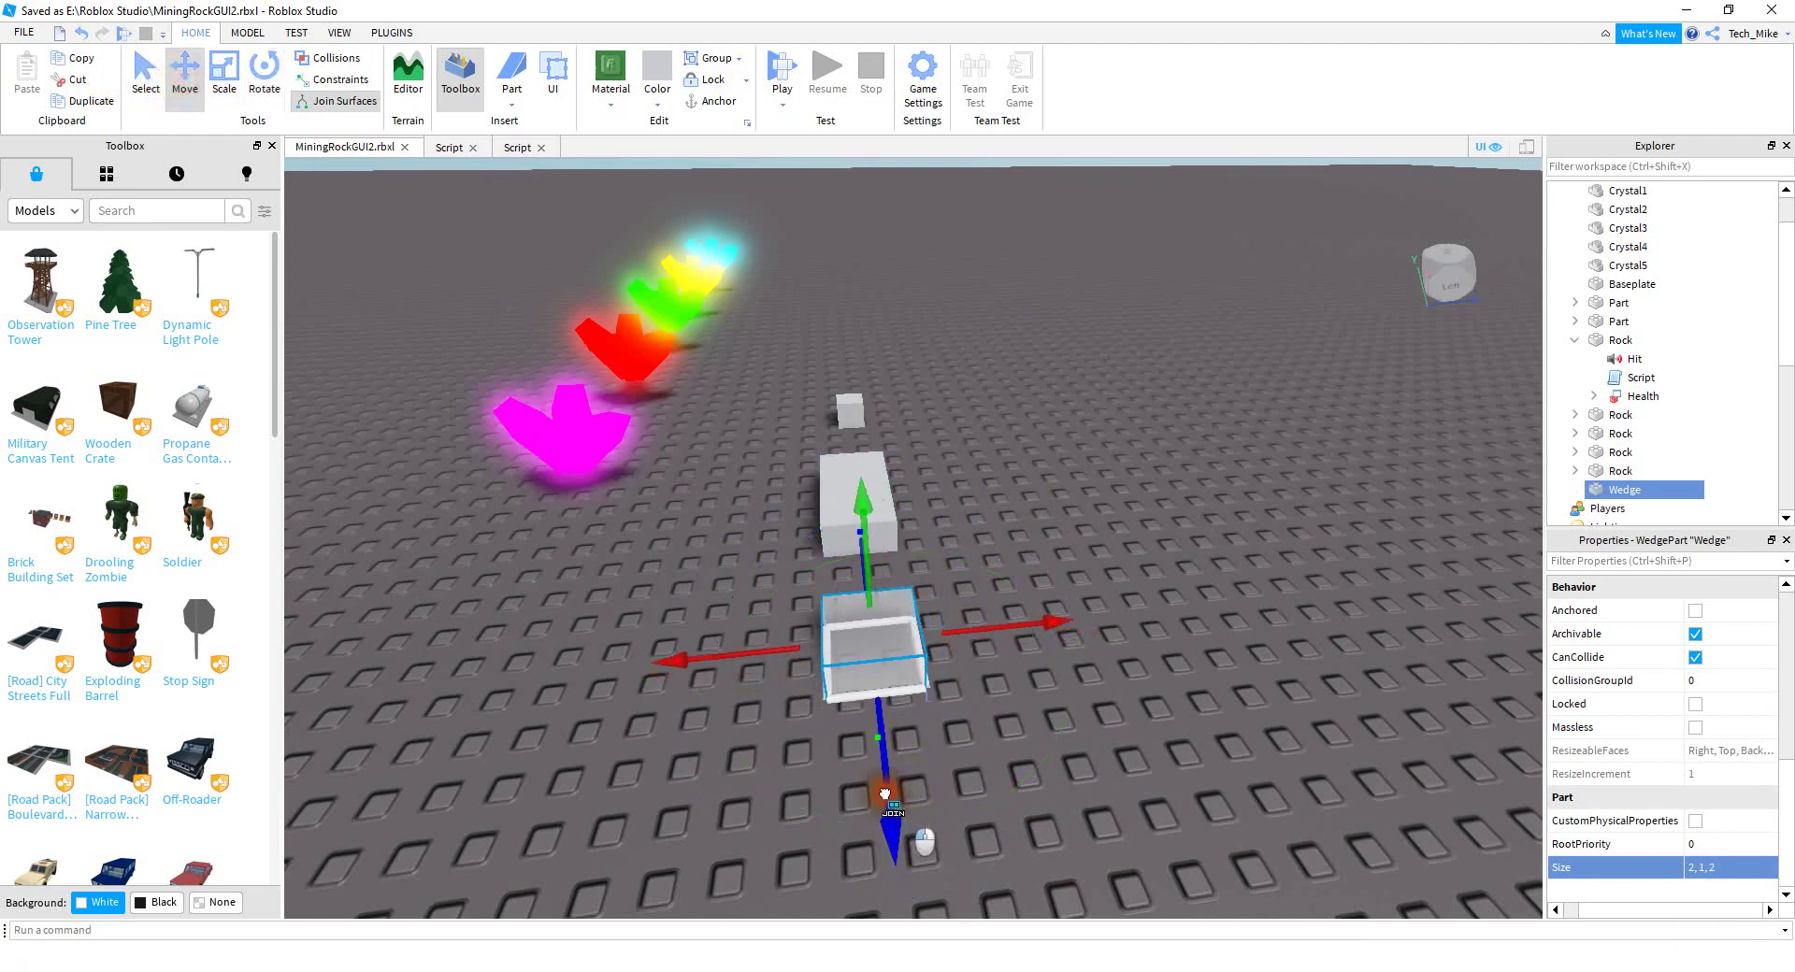
left_click_drag(897, 839, 858, 650)
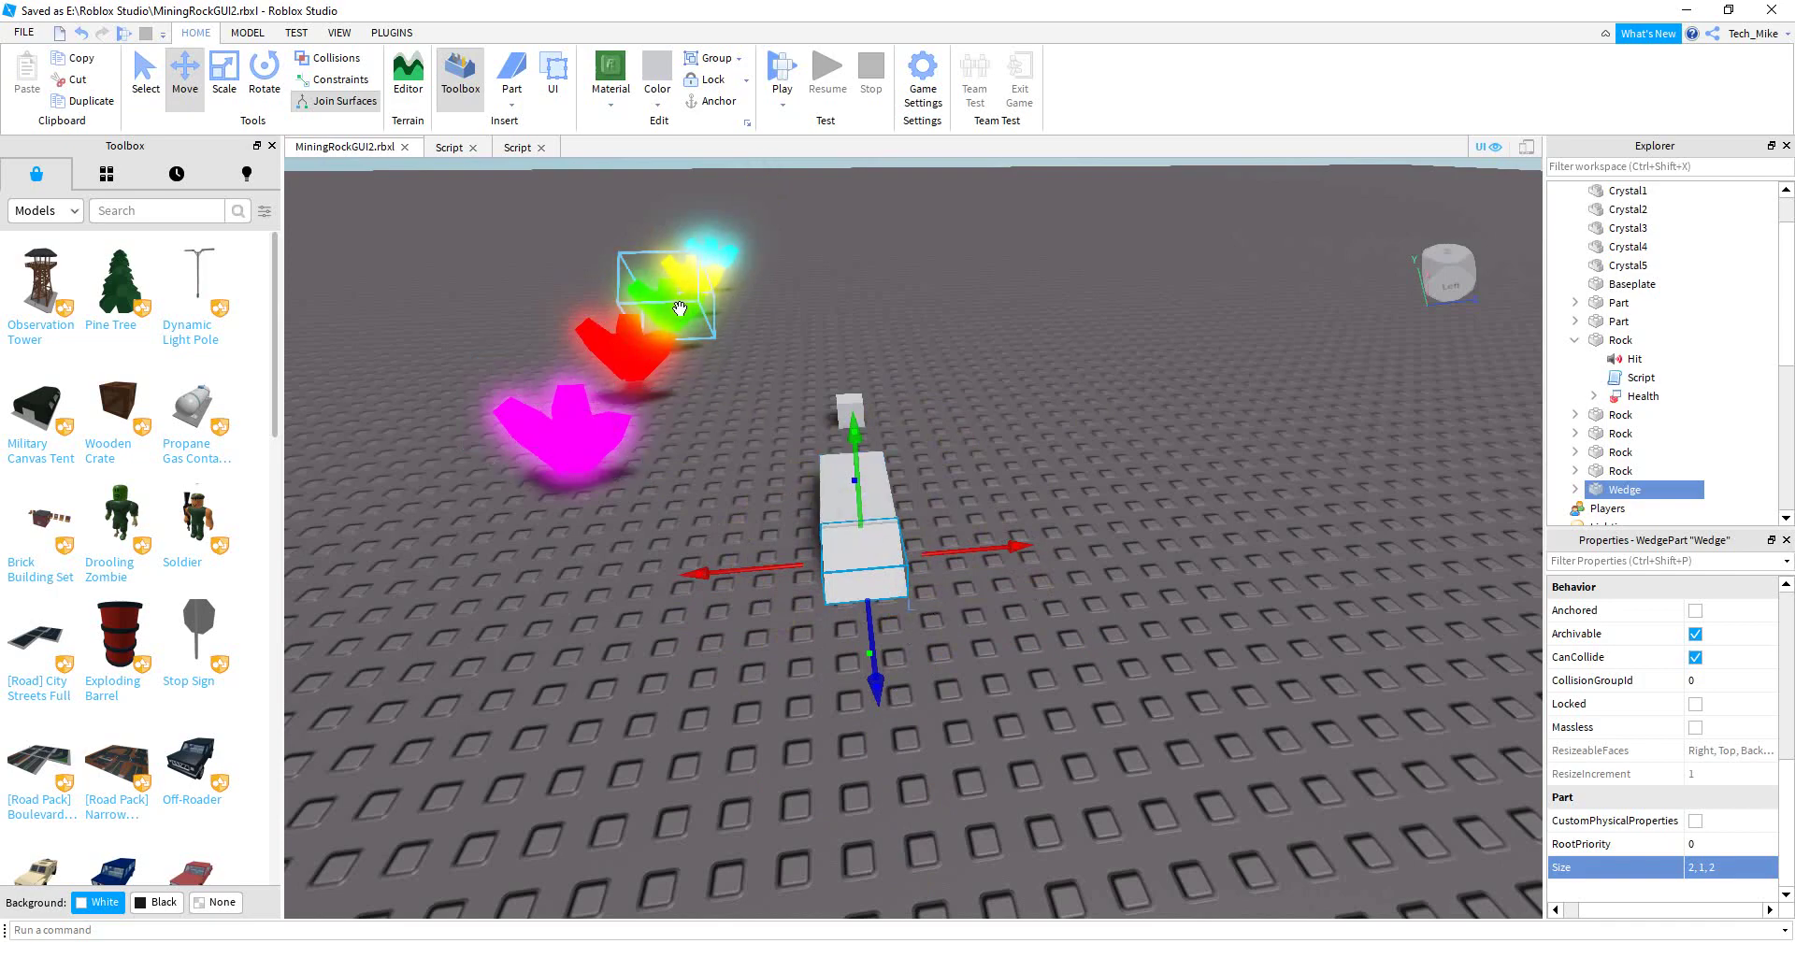
right_click_drag(1057, 711, 1010, 743)
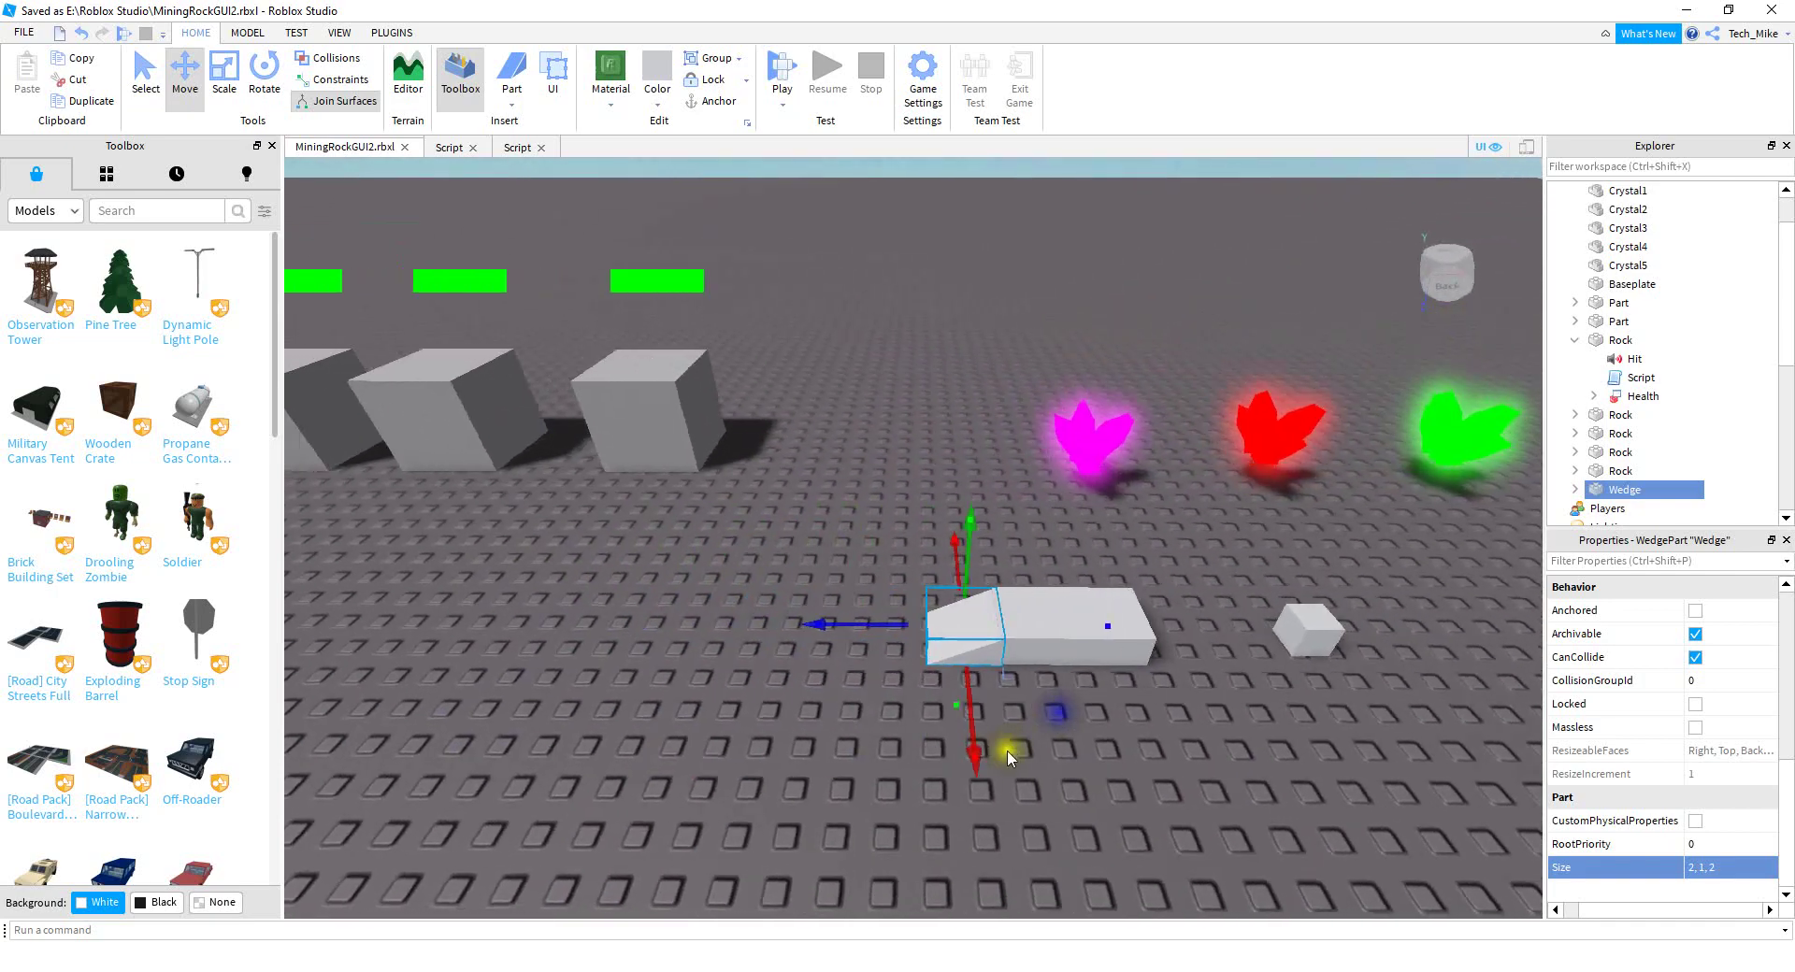
Join the larger block and the wedge into a single union
left_click(1042, 737)
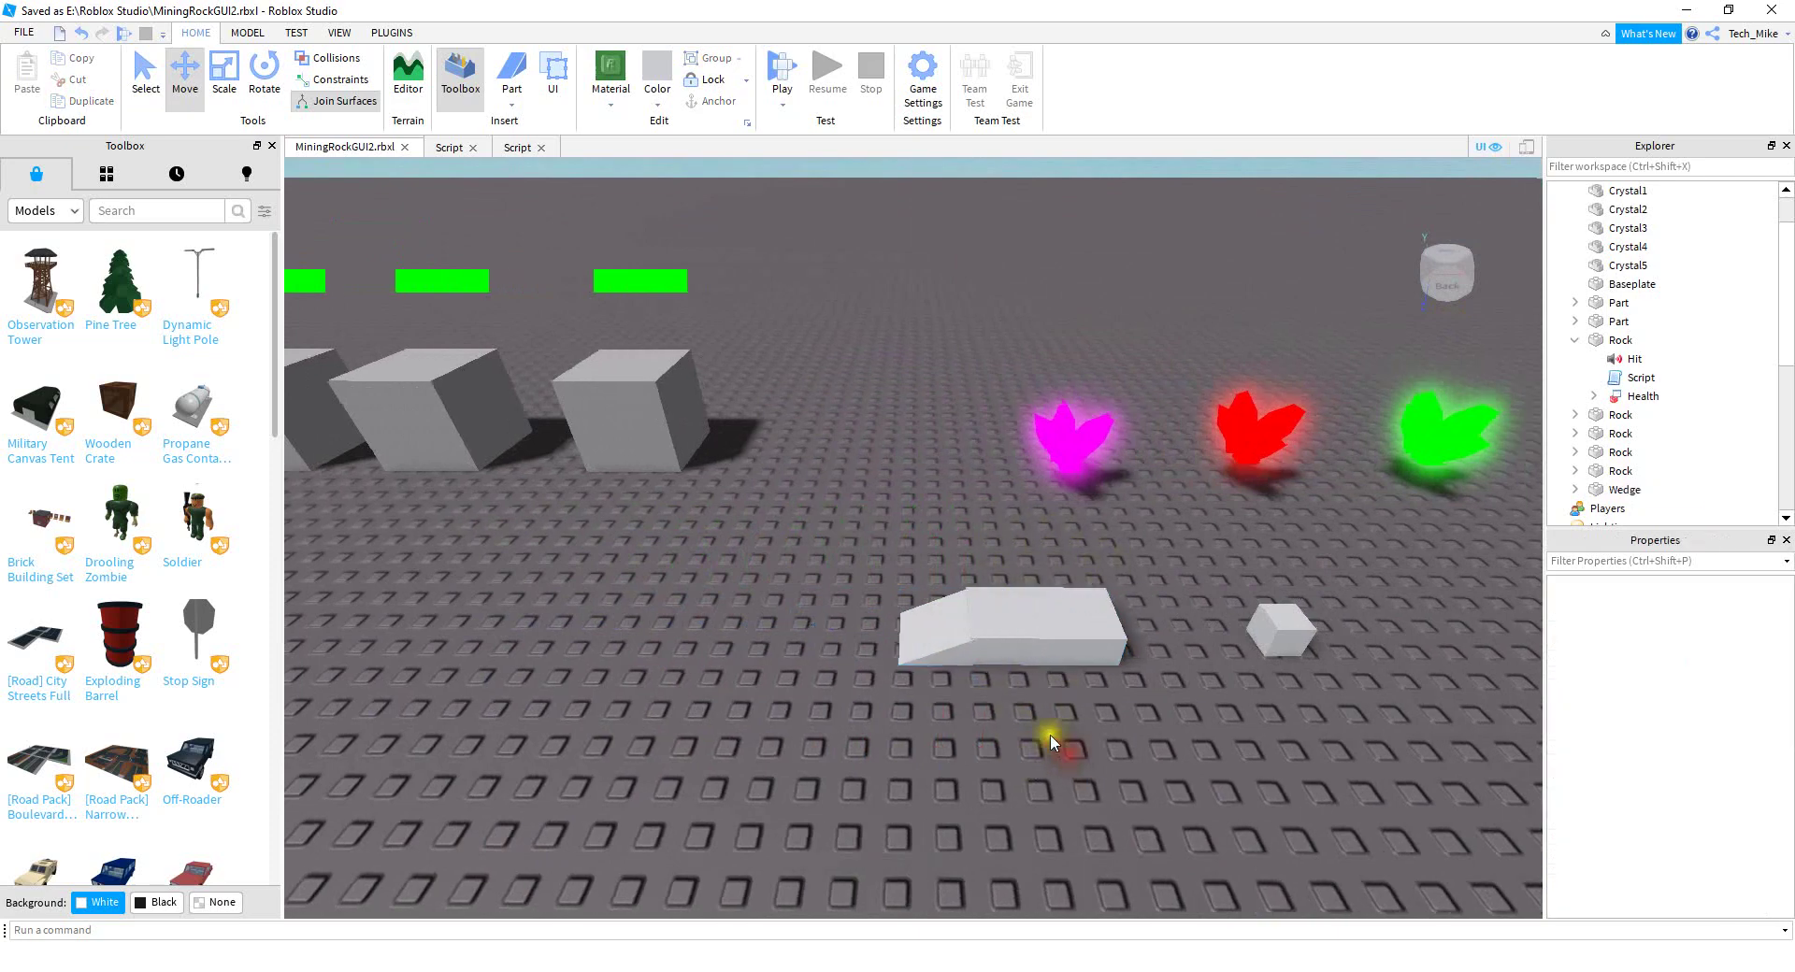
middle_click_drag(1050, 741, 953, 717)
left_click_drag(979, 695, 800, 574)
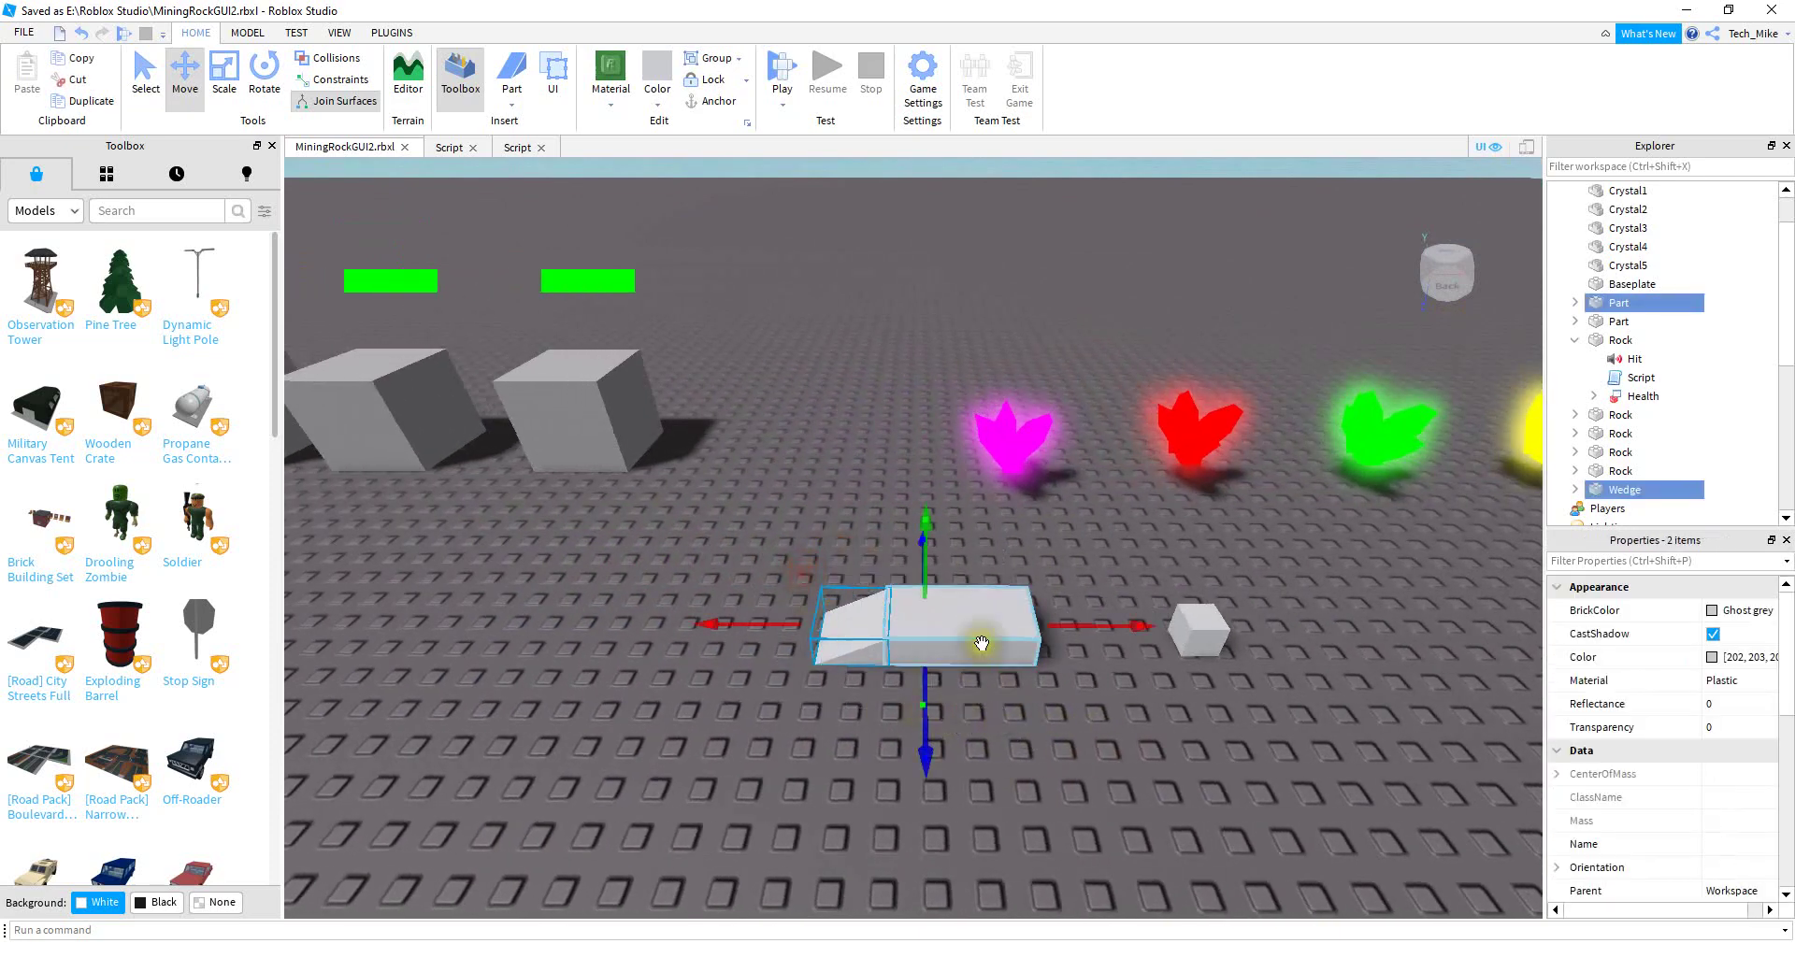
left_click(246, 33)
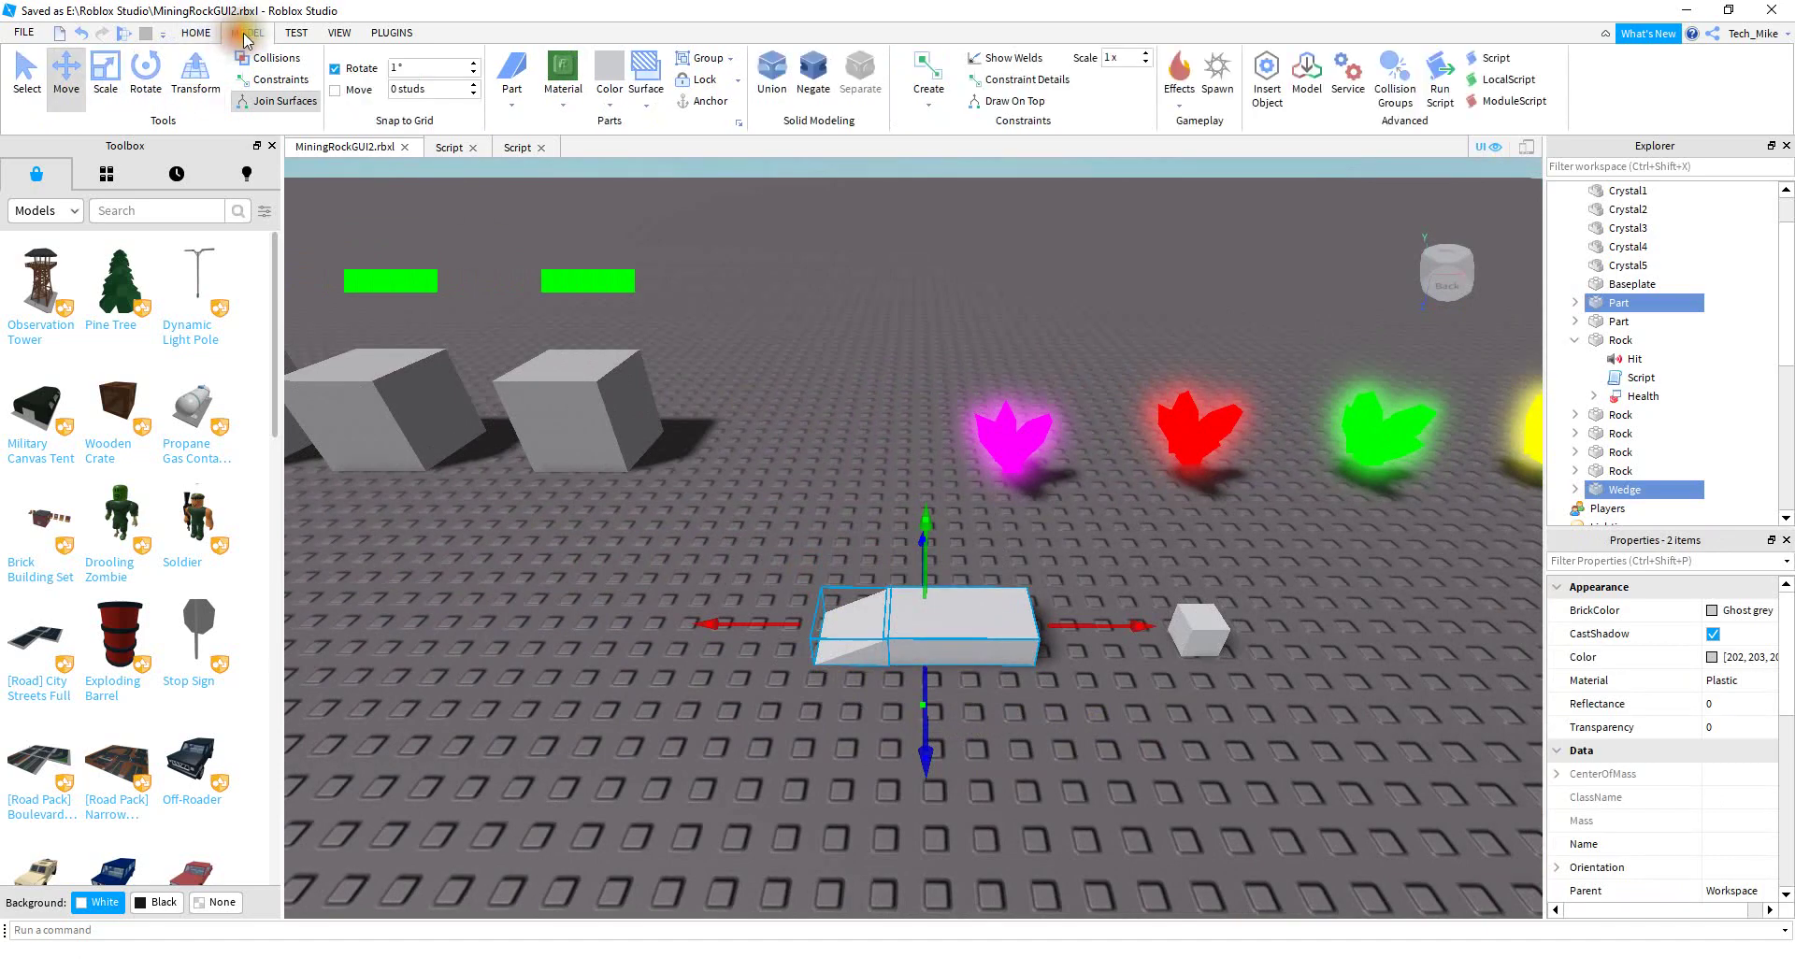
left_click(780, 78)
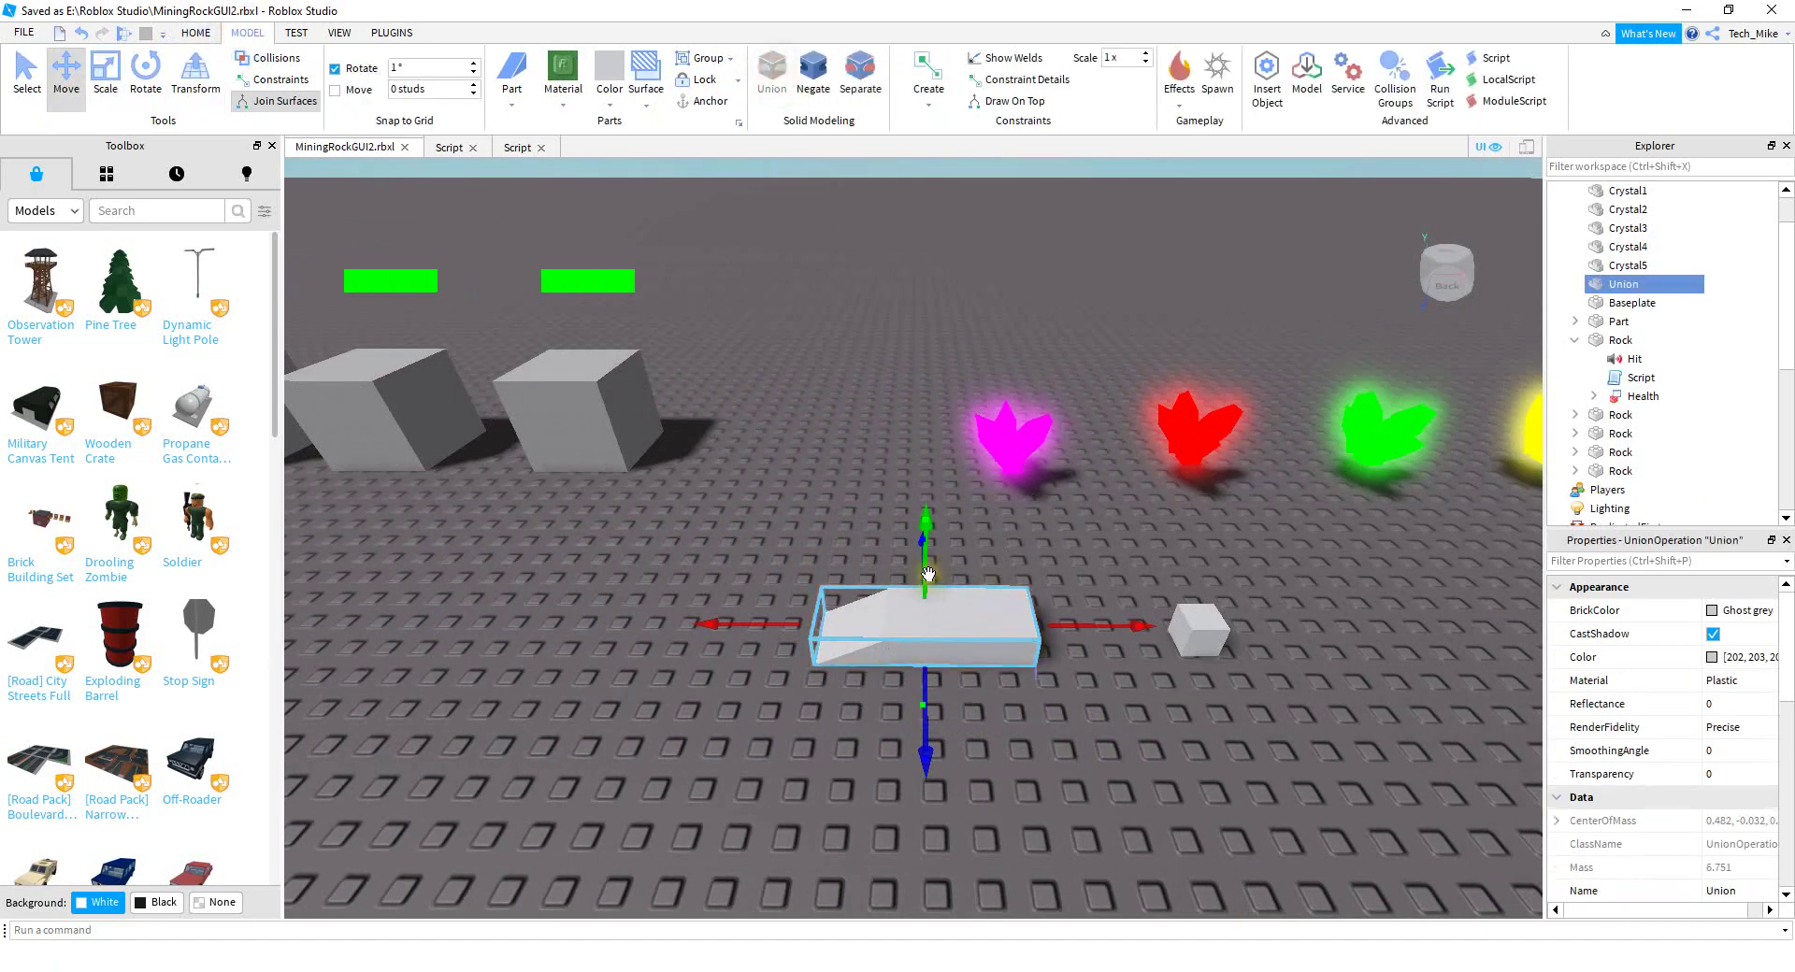
Raise the union off the ground, duplicate it, turn the copy upside down and lower it against the original's underside
left_click_drag(932, 506, 953, 379)
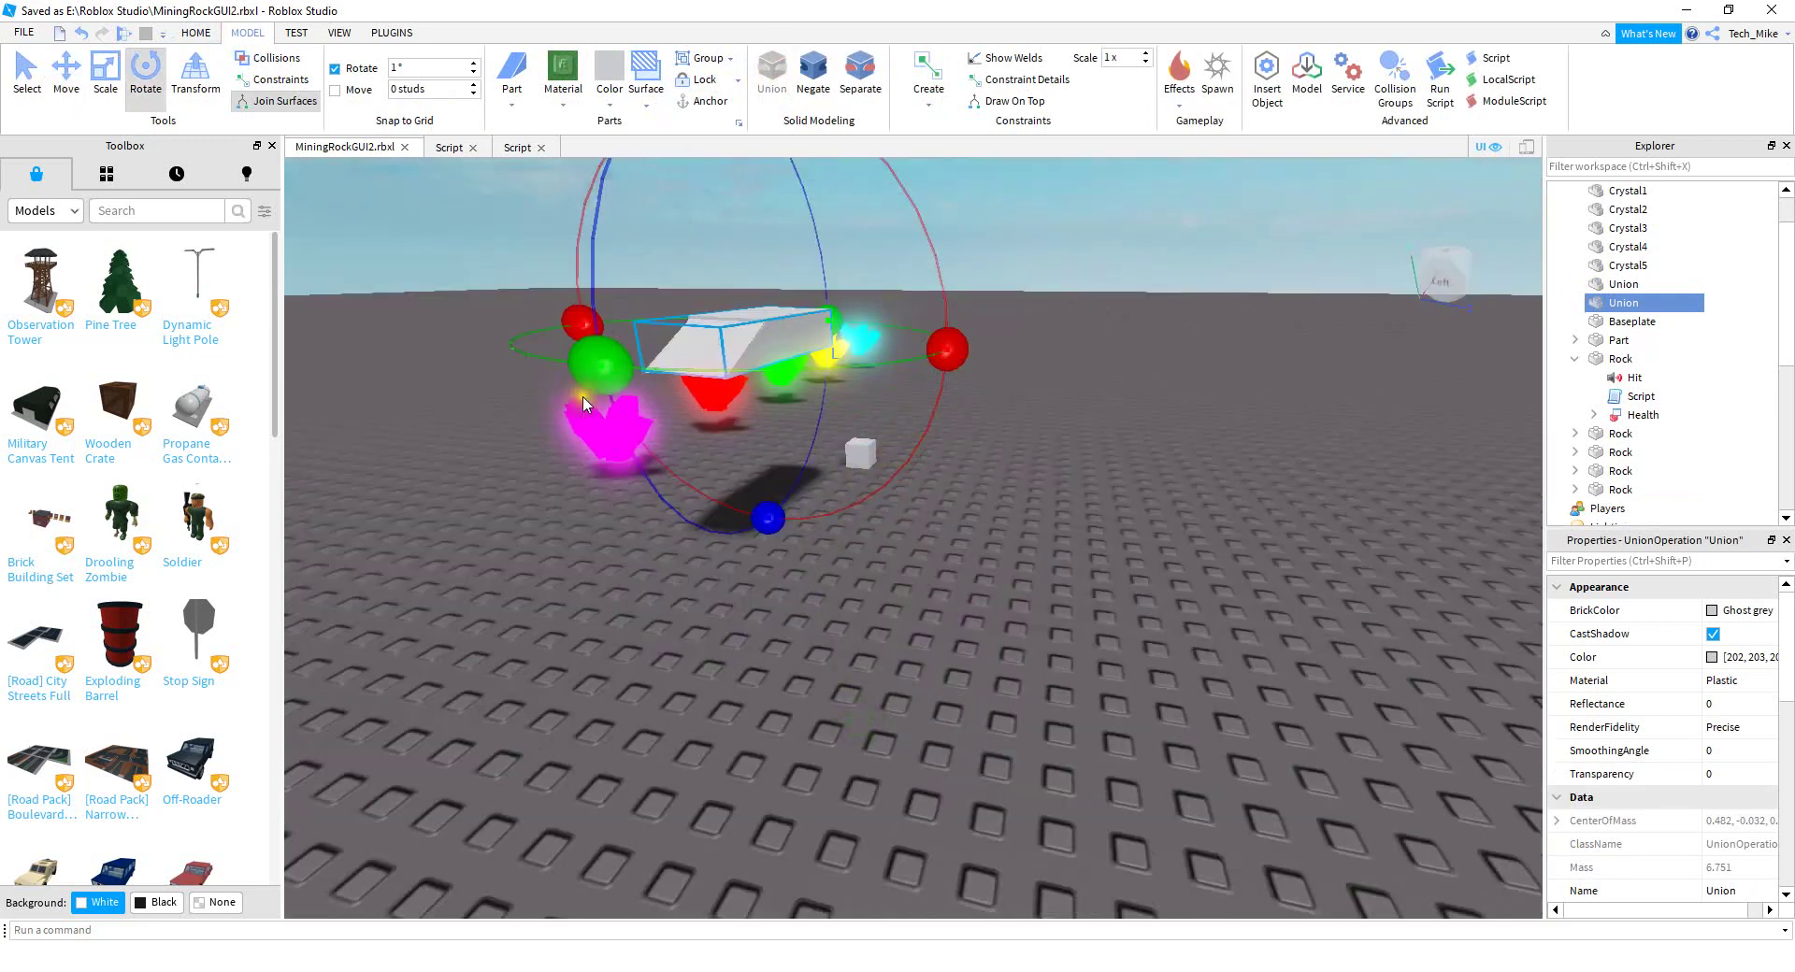
left_click_drag(947, 351, 550, 337)
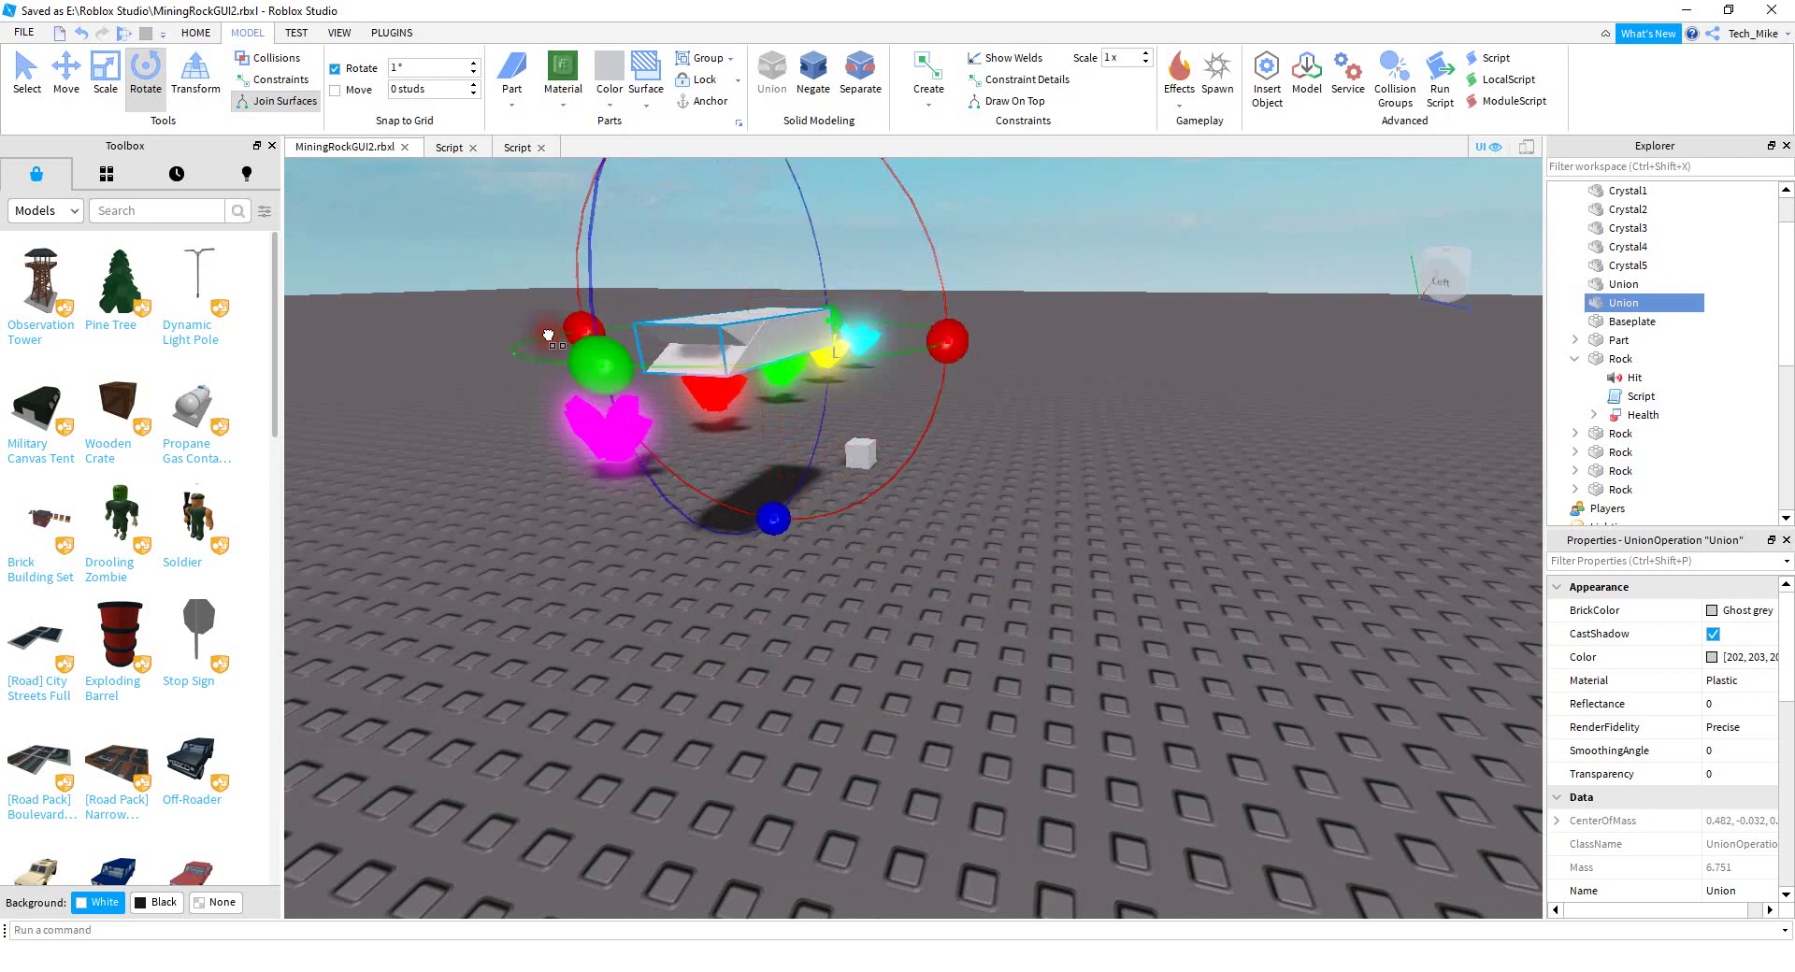
left_click(64, 71)
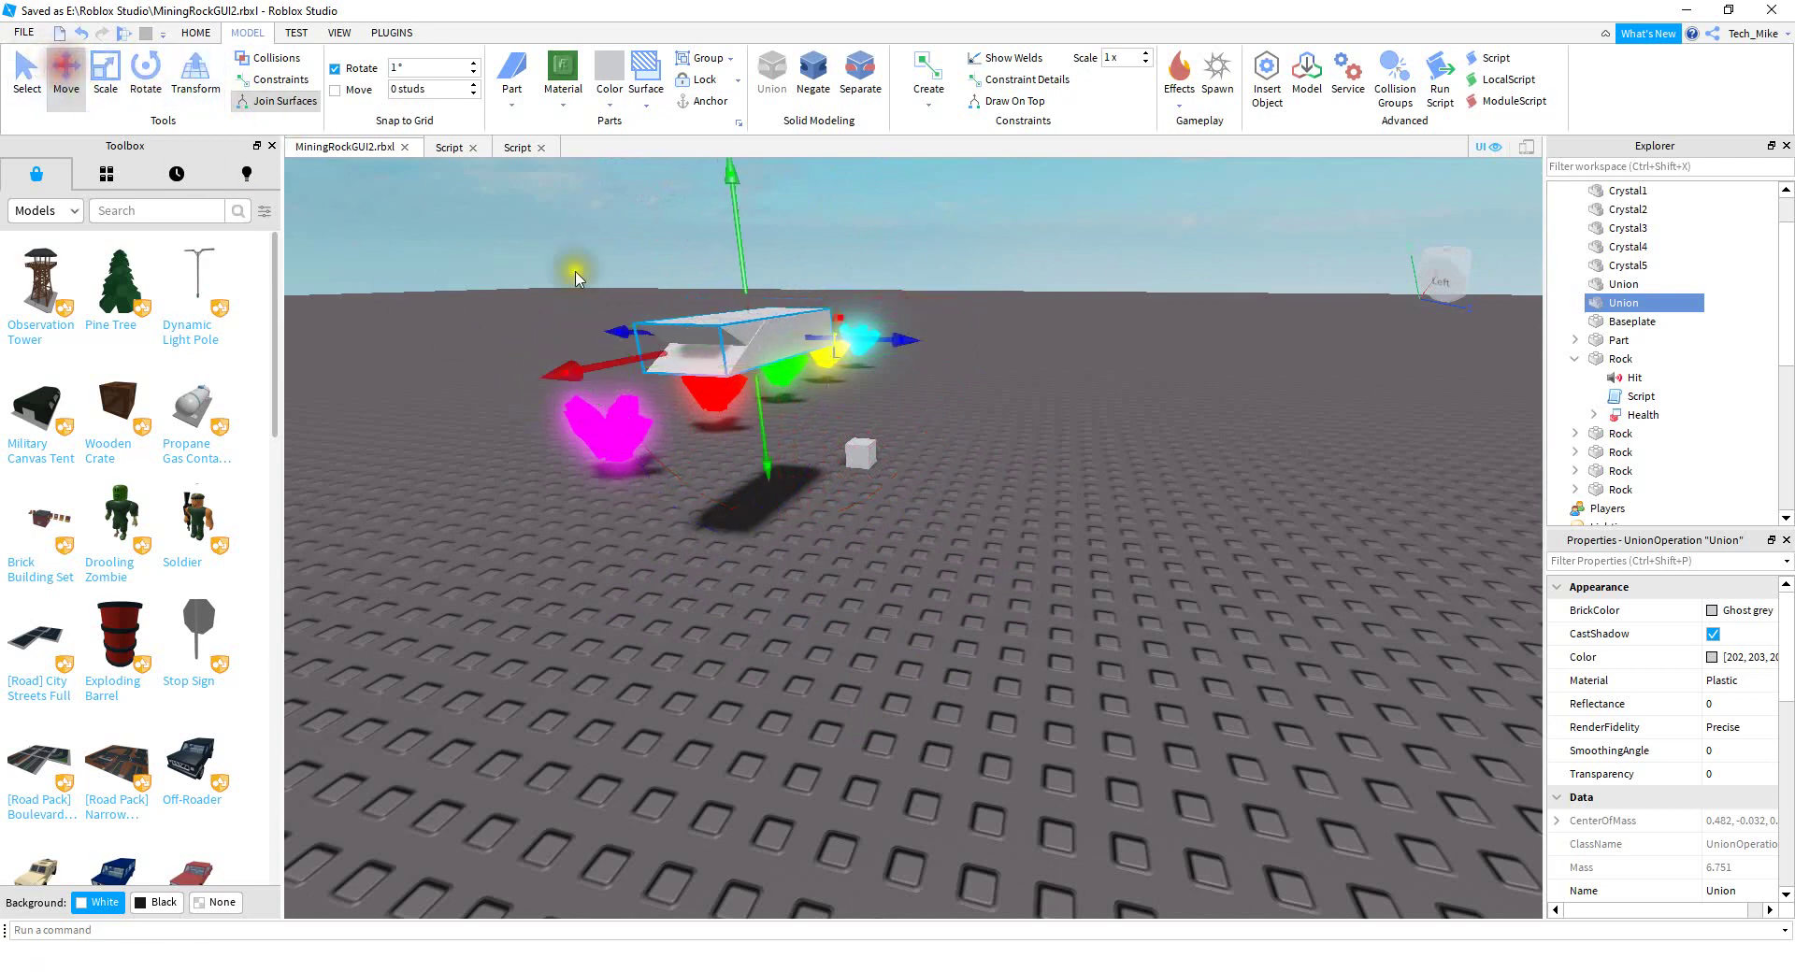
left_click_drag(731, 200, 730, 252)
Join the upright and upside-down halves into one pointed union
left_click(876, 590)
key("d")
right_click_drag(832, 563, 832, 559)
middle_click_drag(794, 537, 797, 555)
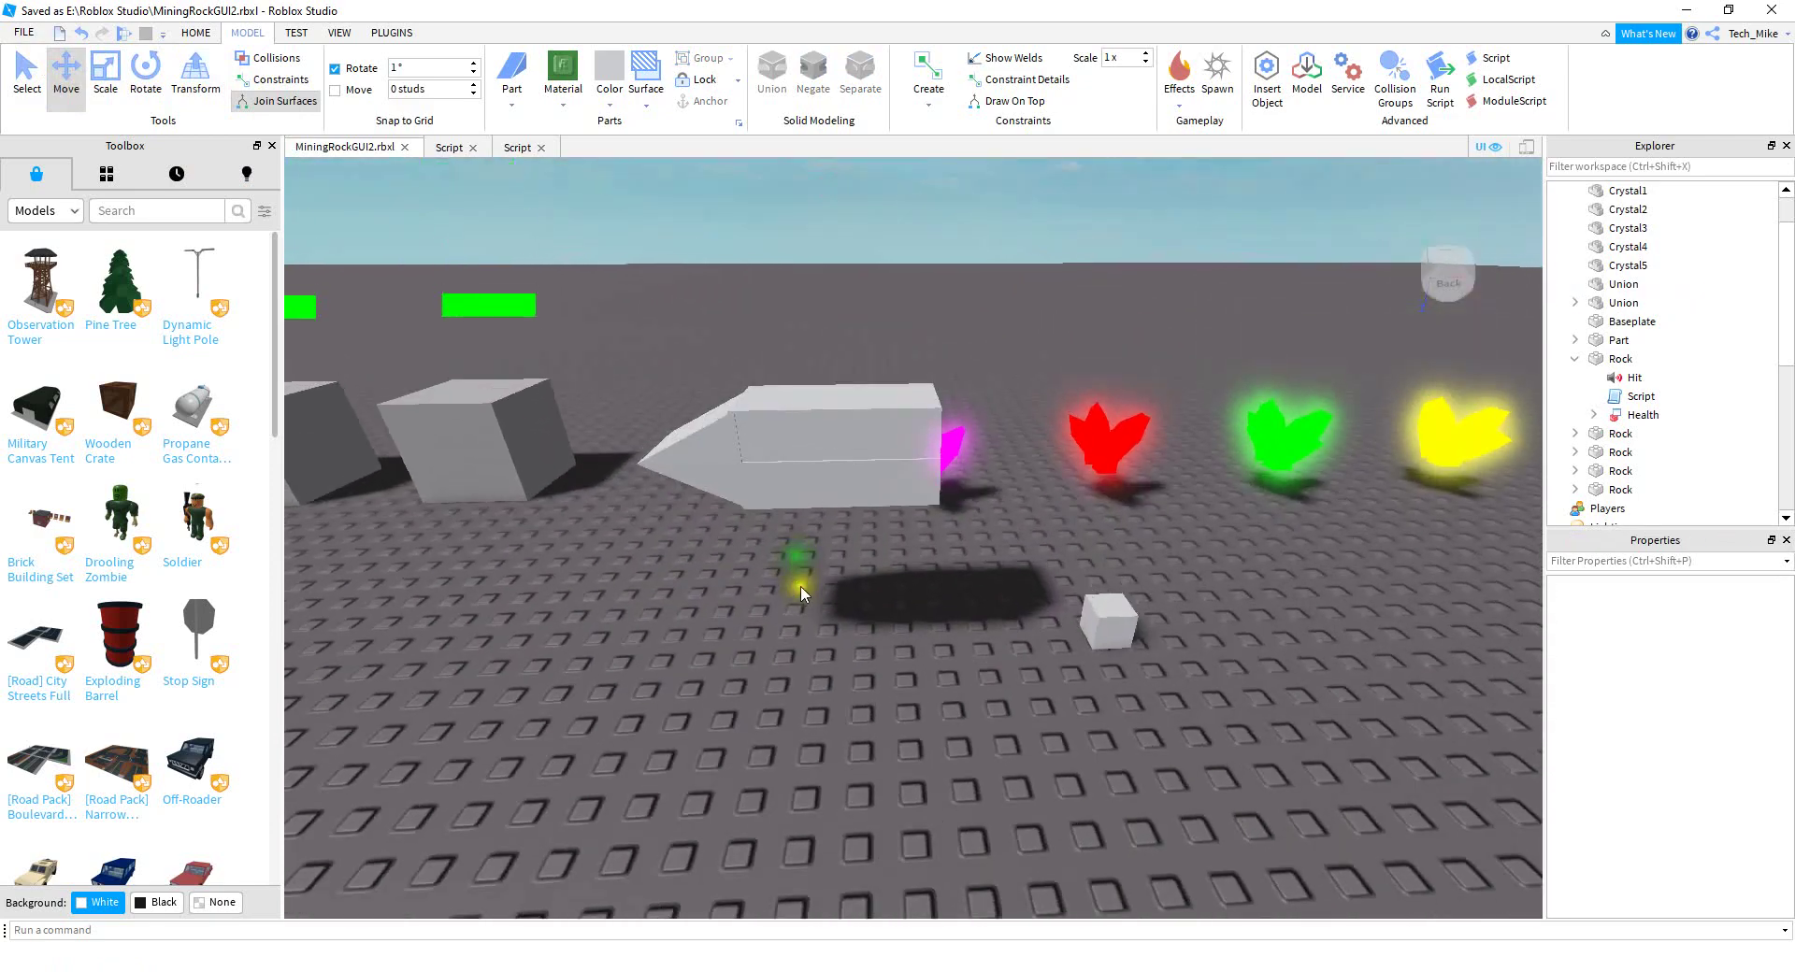
left_click_drag(810, 598, 681, 336)
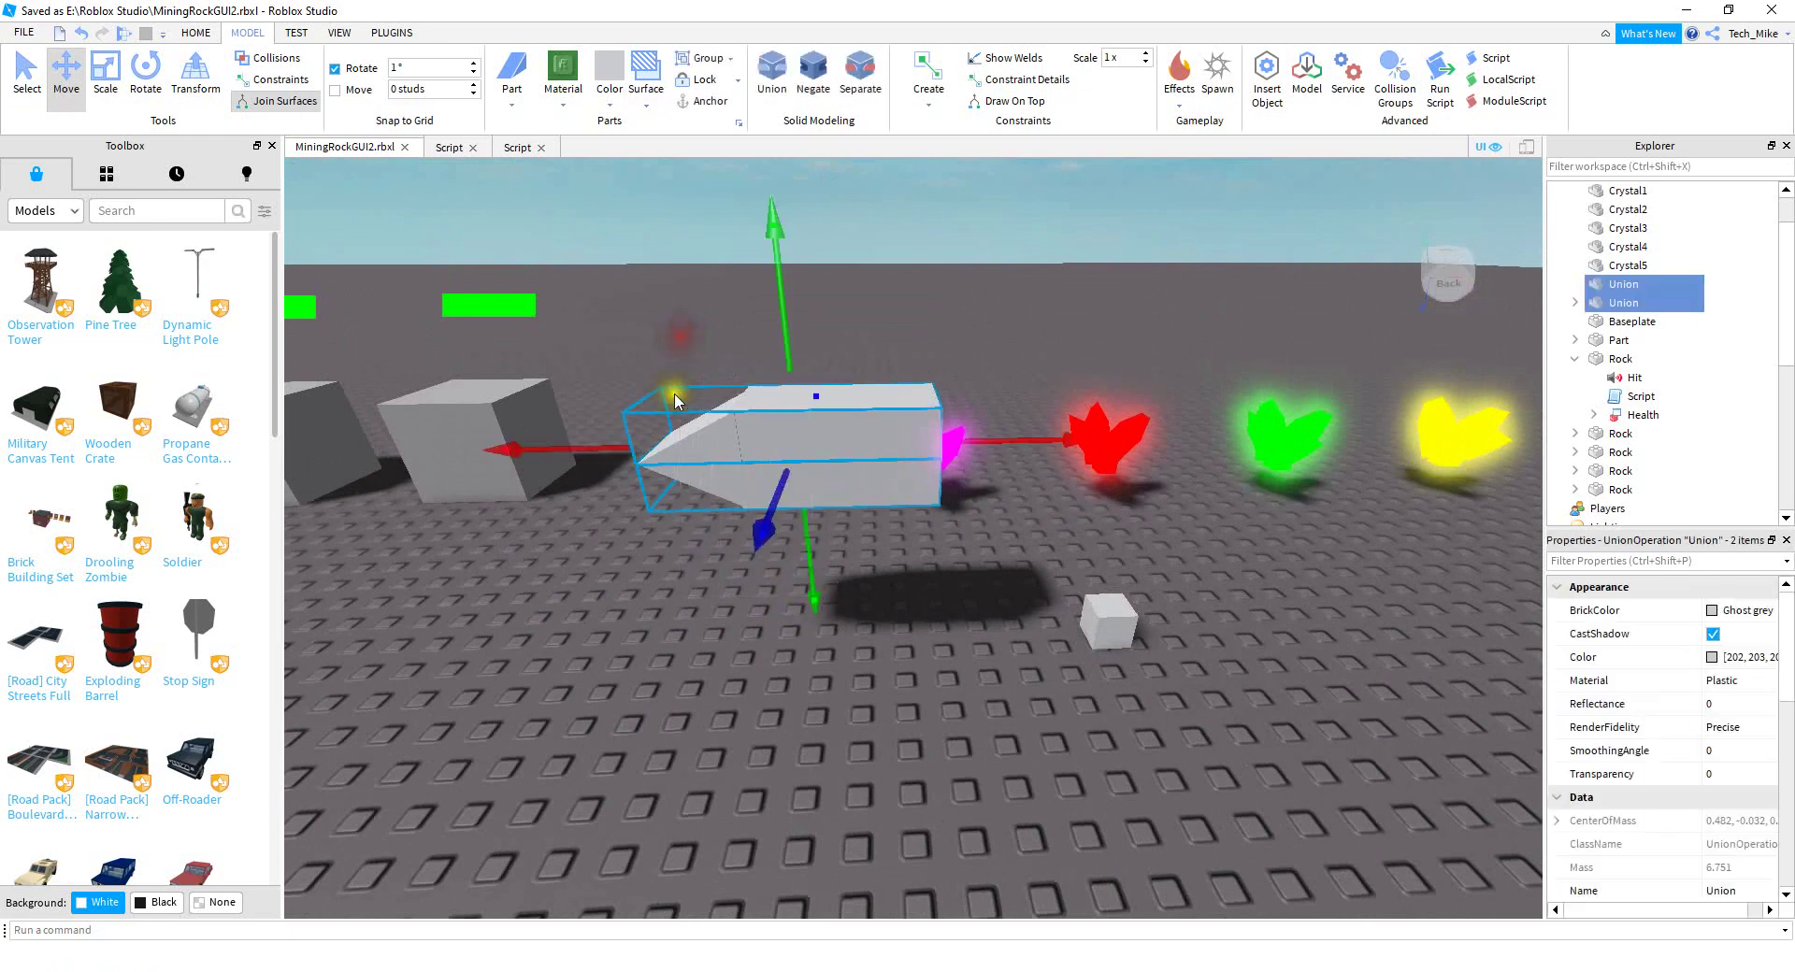
left_click(772, 80)
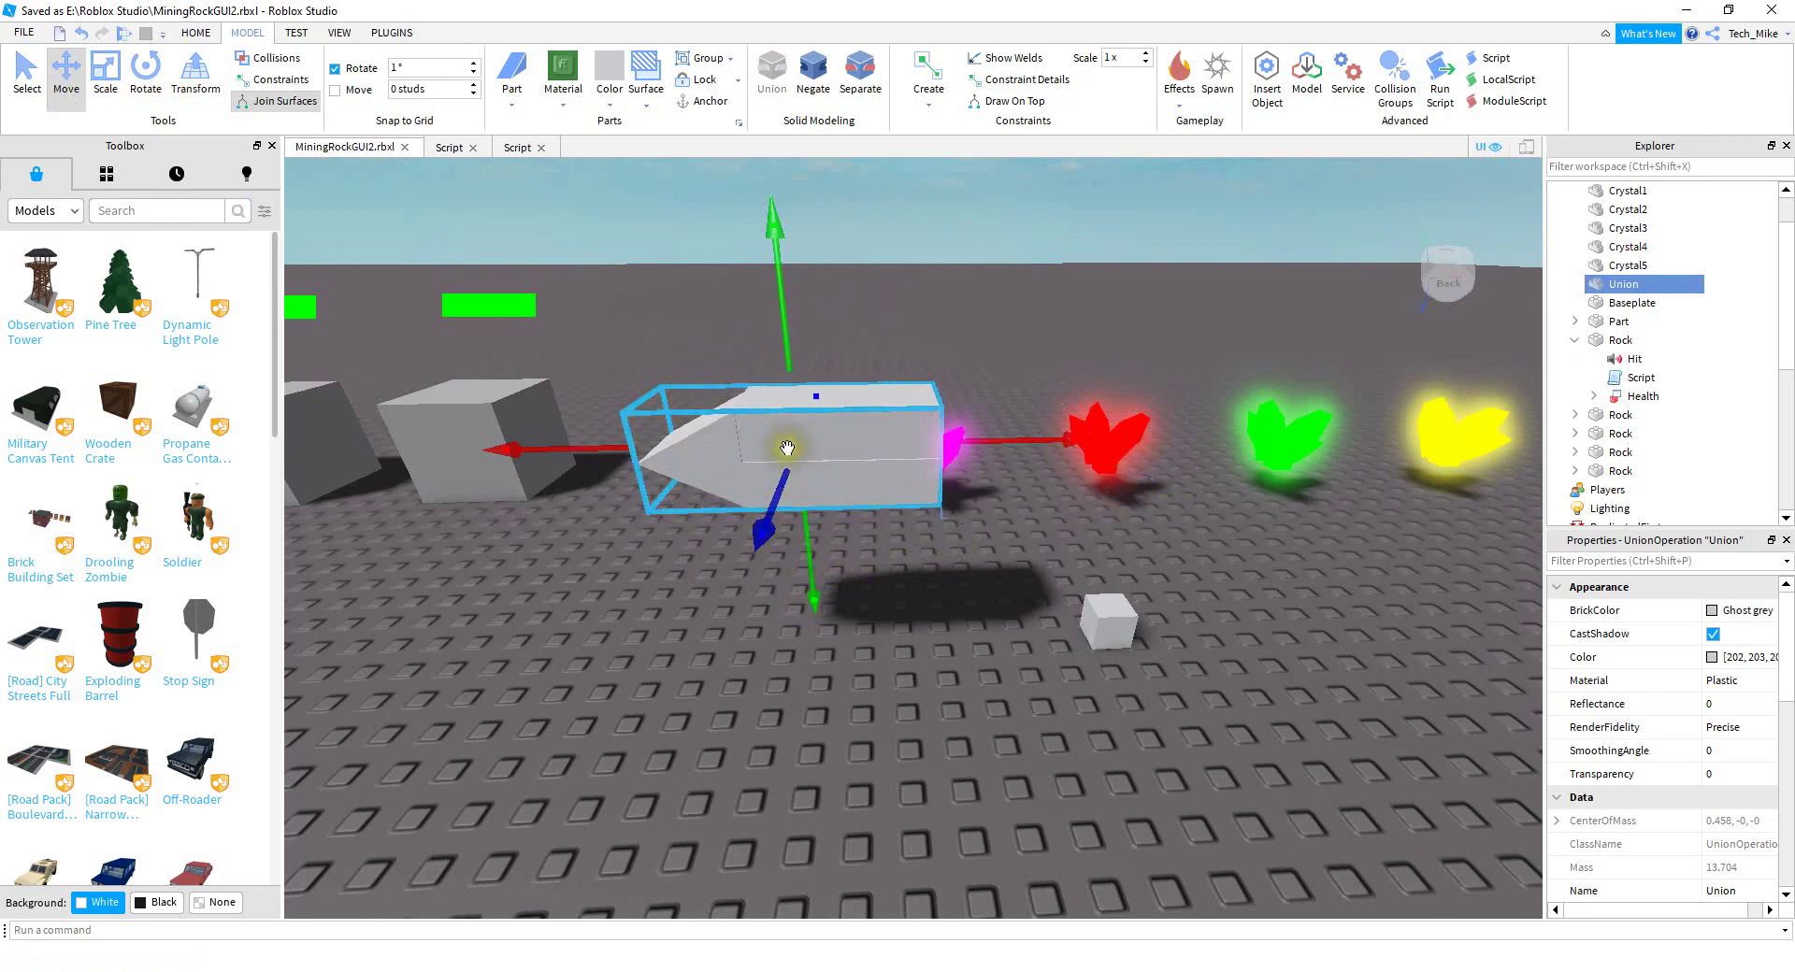
Scale the pointed union down to less than half its size and place it on the ground beside the small cube
left_click(106, 75)
left_click_drag(794, 292, 808, 372)
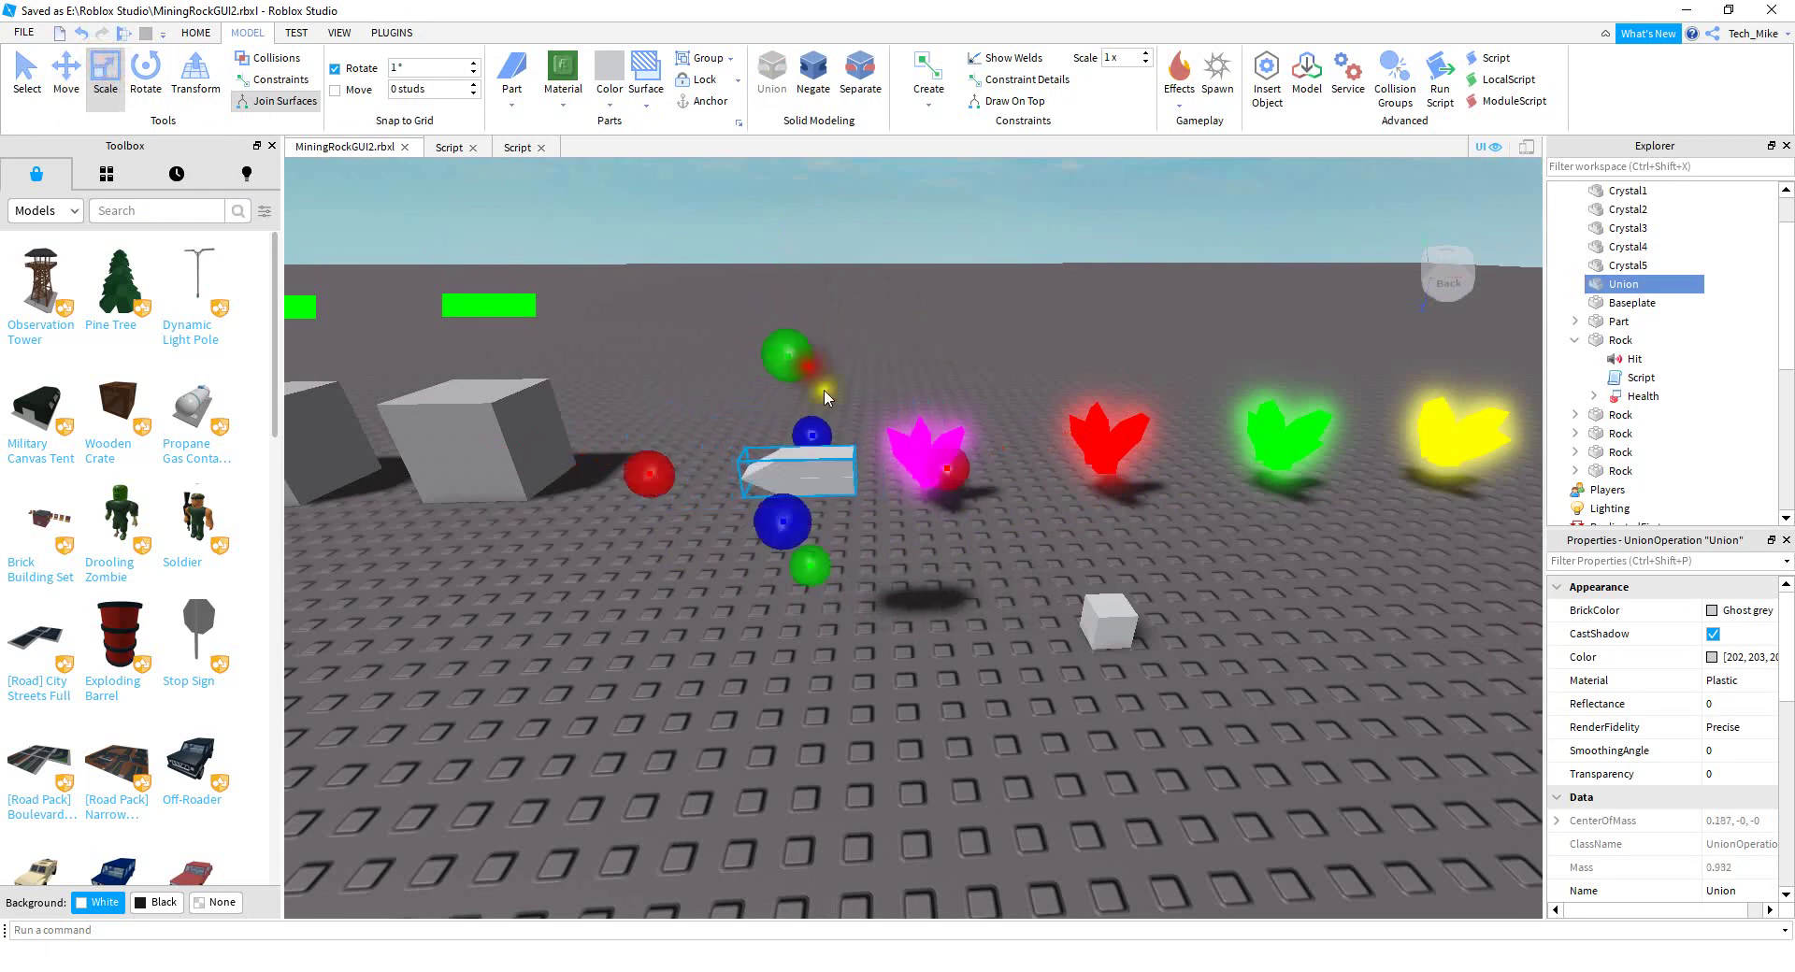
left_click_drag(840, 475, 1068, 630)
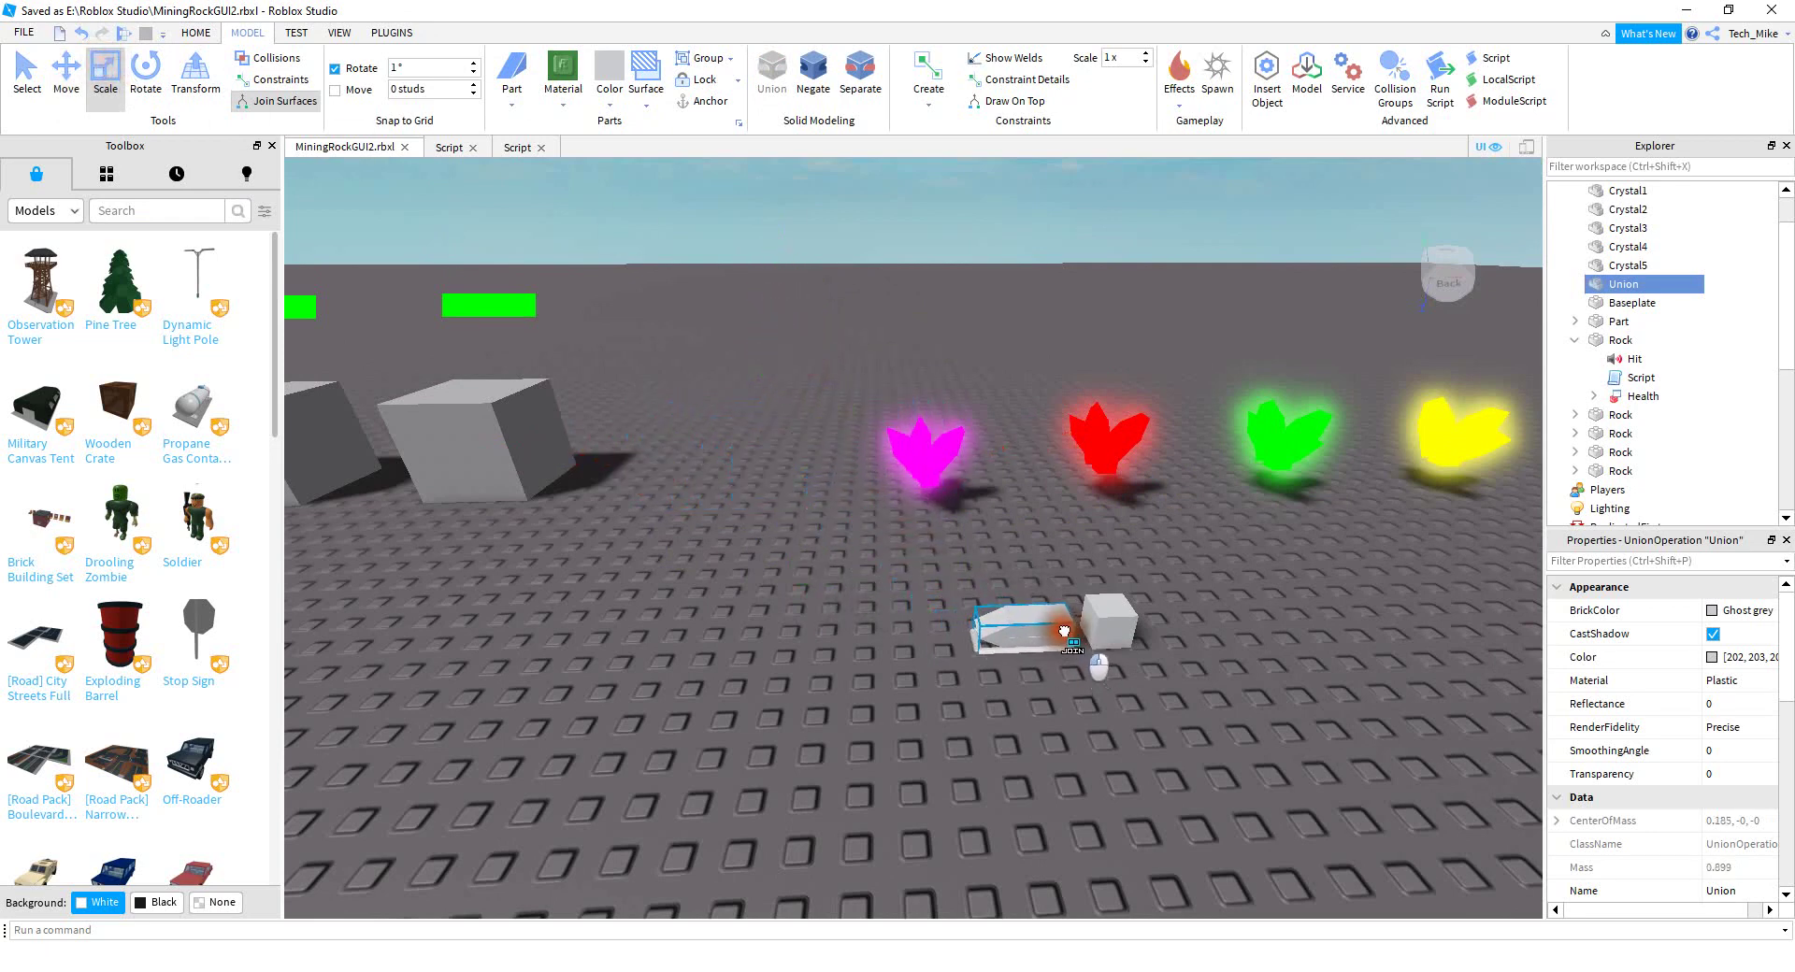
Tilt the pointed spike diagonally upward and move it so its blunt end sinks into the small cube
key("ctrl+4")
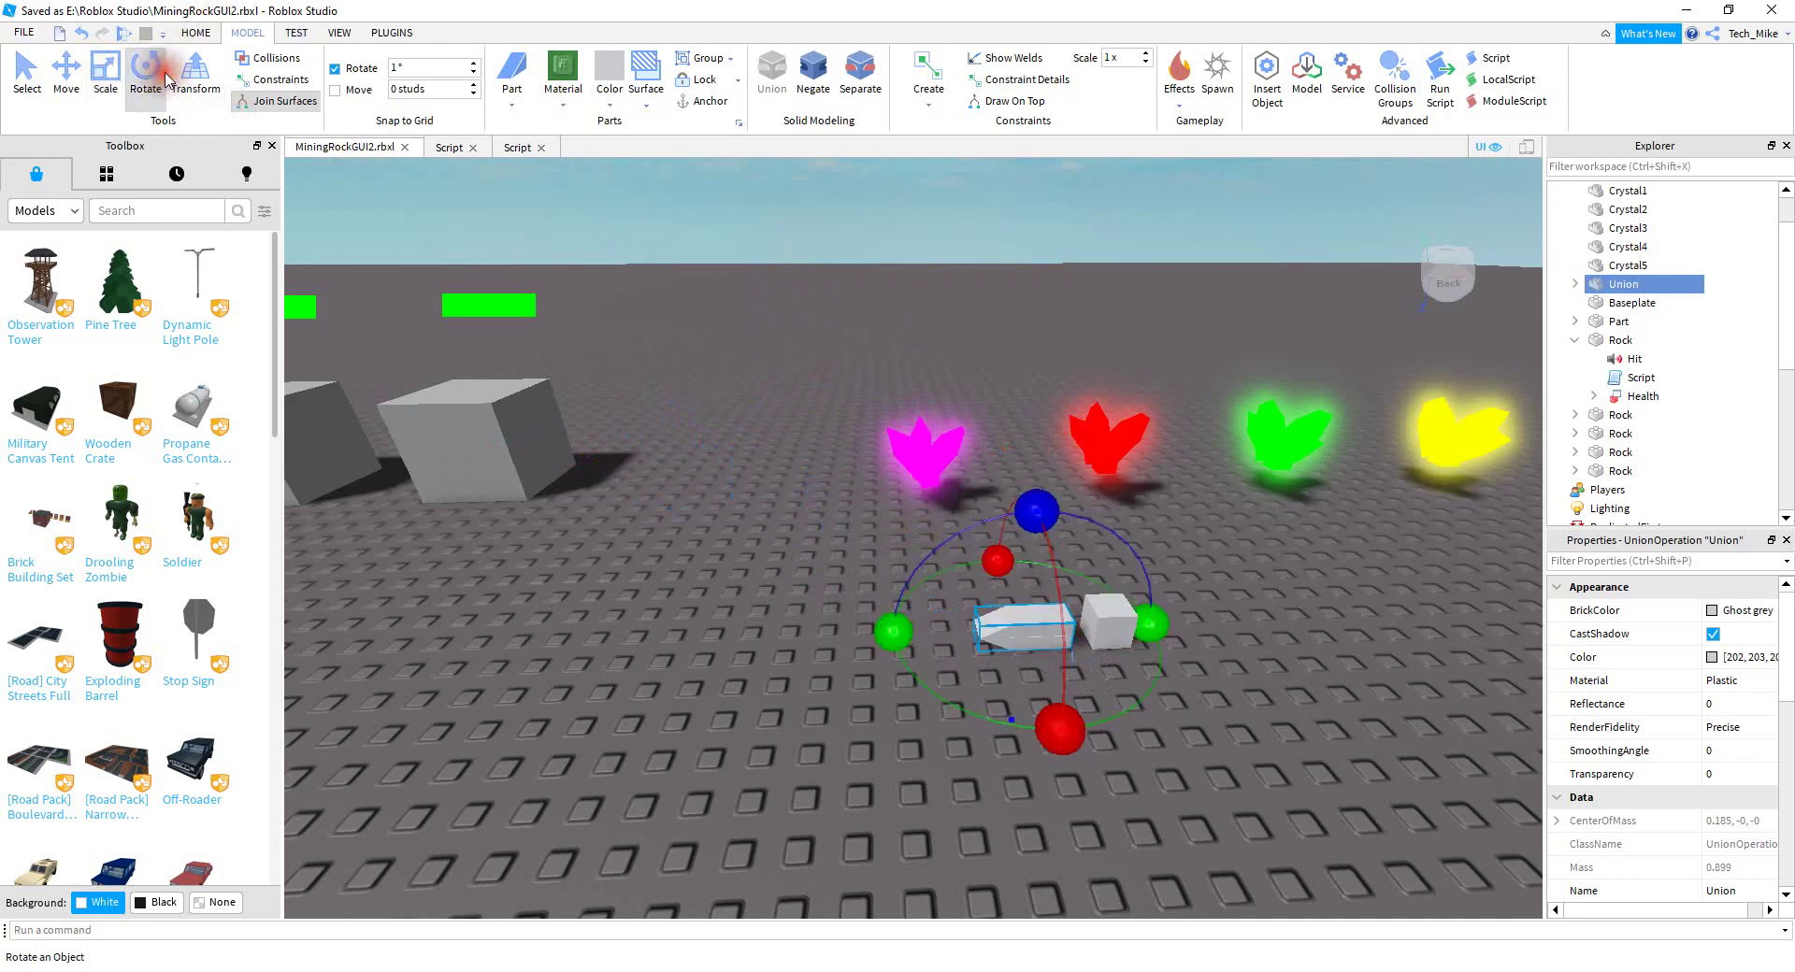
left_click_drag(1007, 566, 980, 565)
key("ctrl+2")
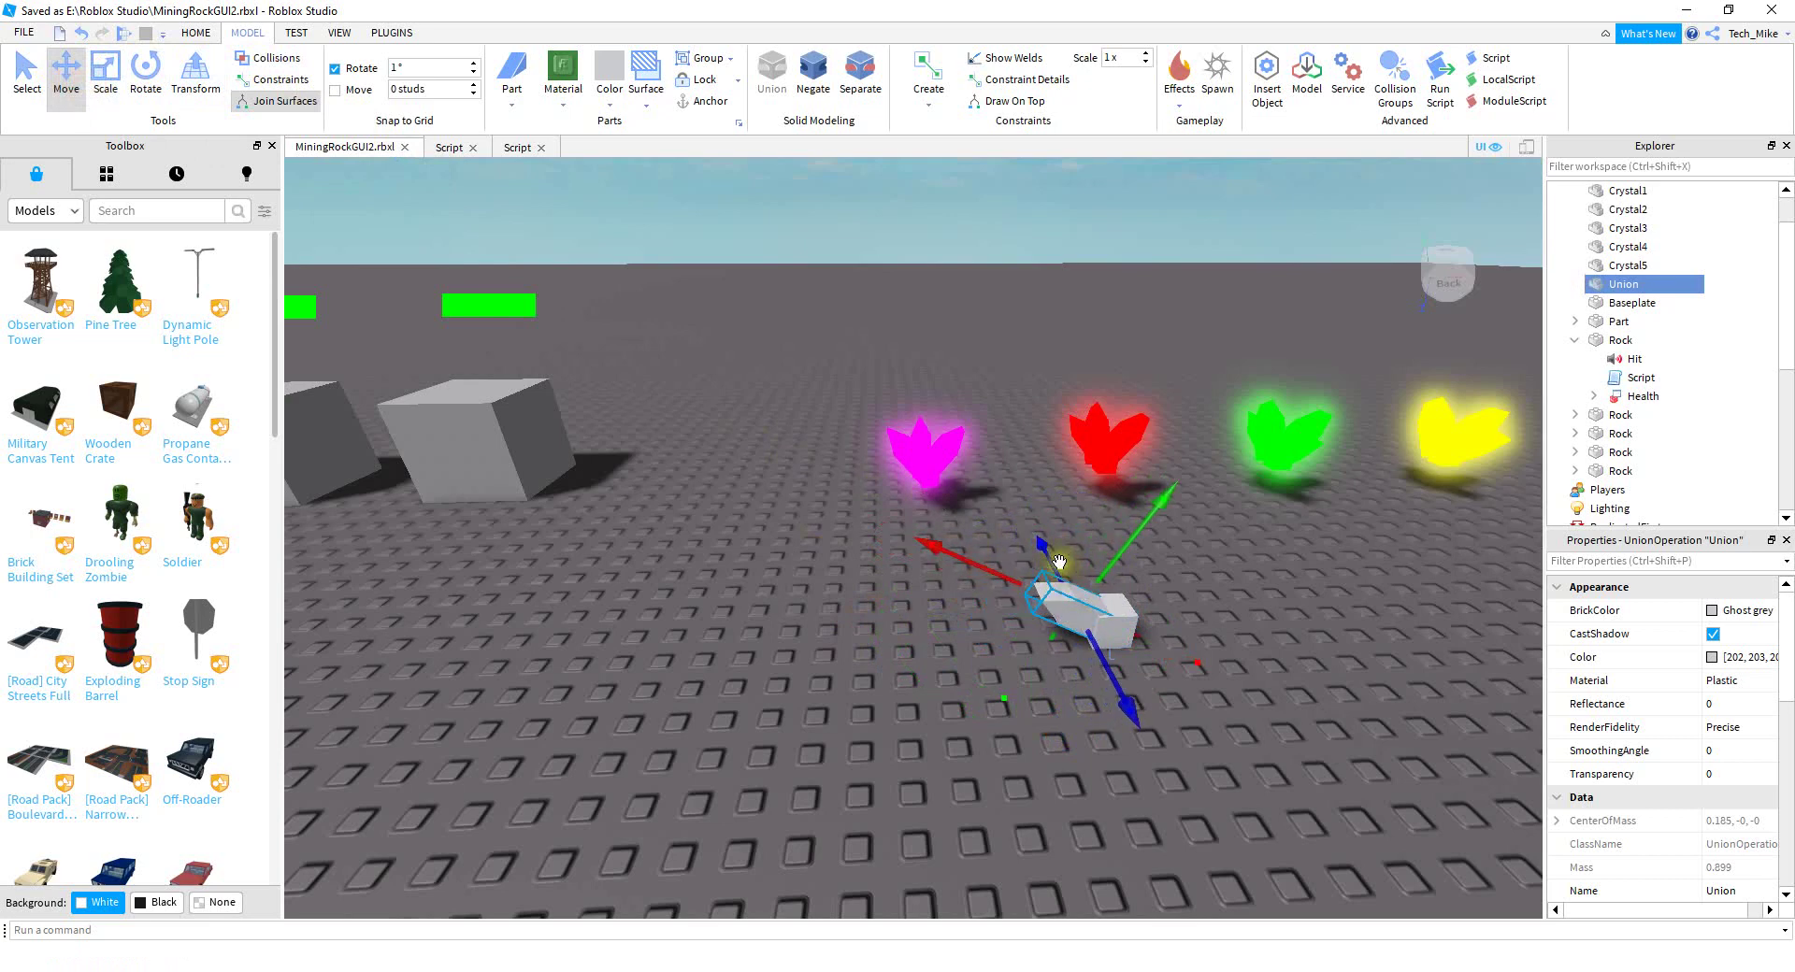
key("ctrl+4")
left_click_drag(1167, 495, 1185, 512)
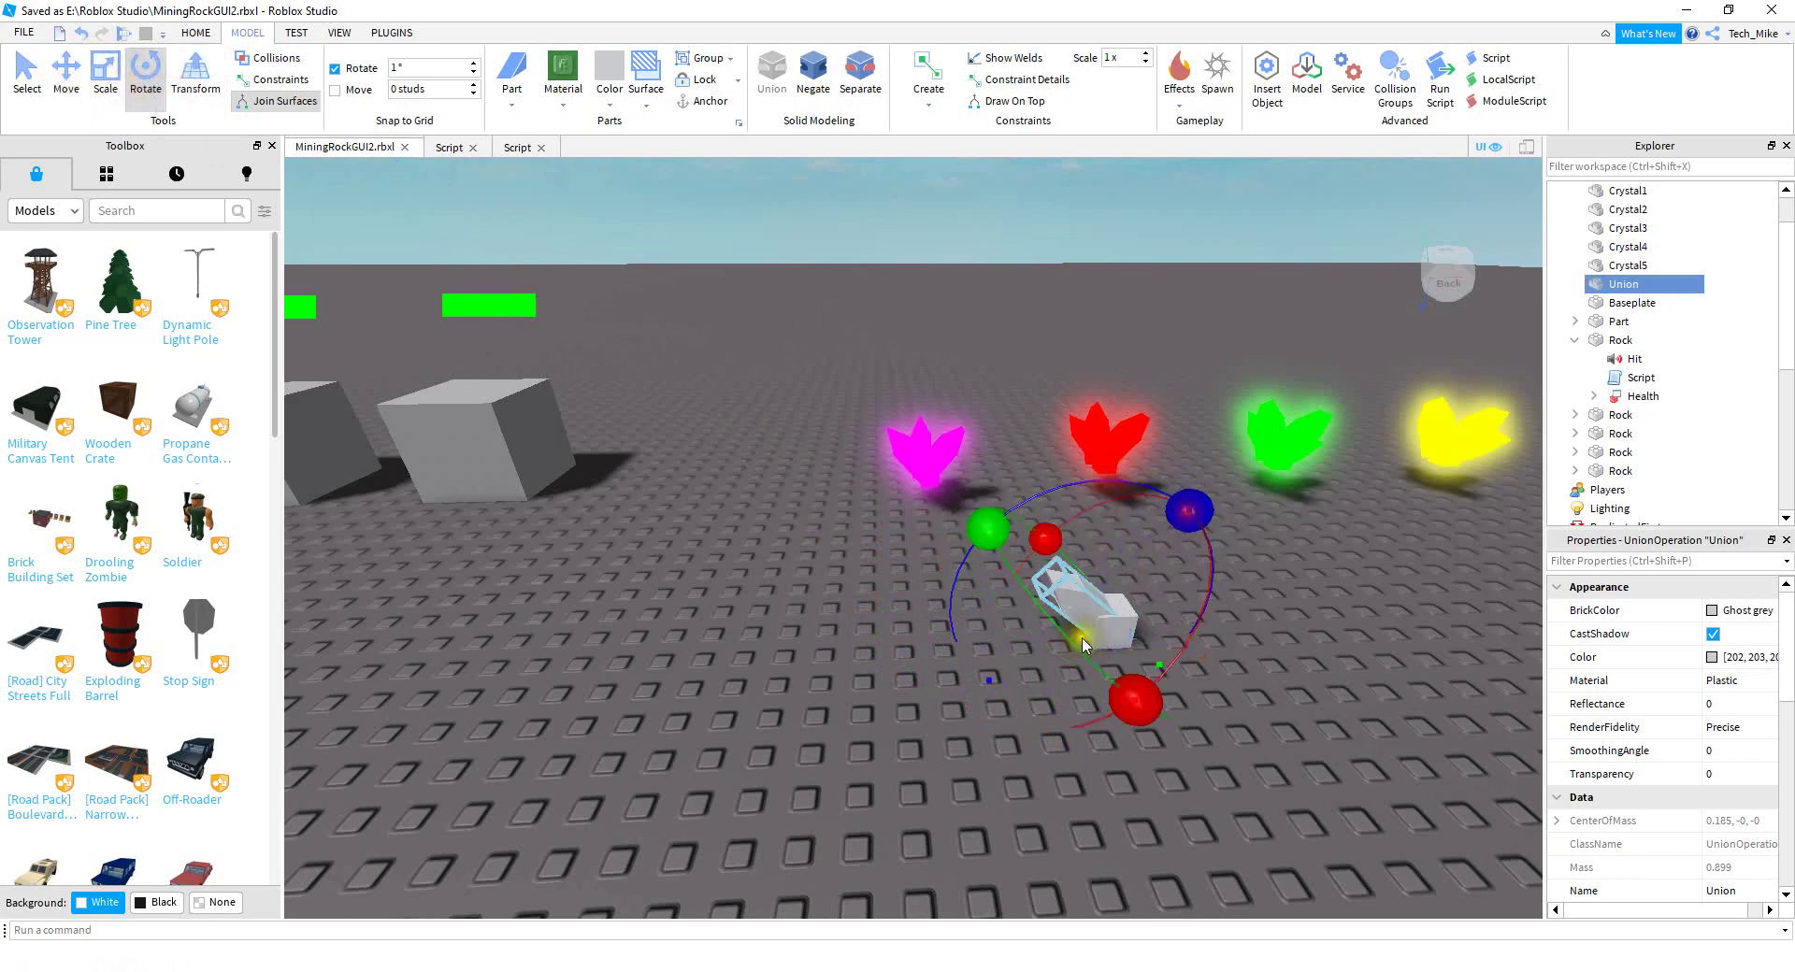
key("ctrl+2")
left_click_drag(1148, 696, 1138, 682)
key("d")
left_click(966, 587)
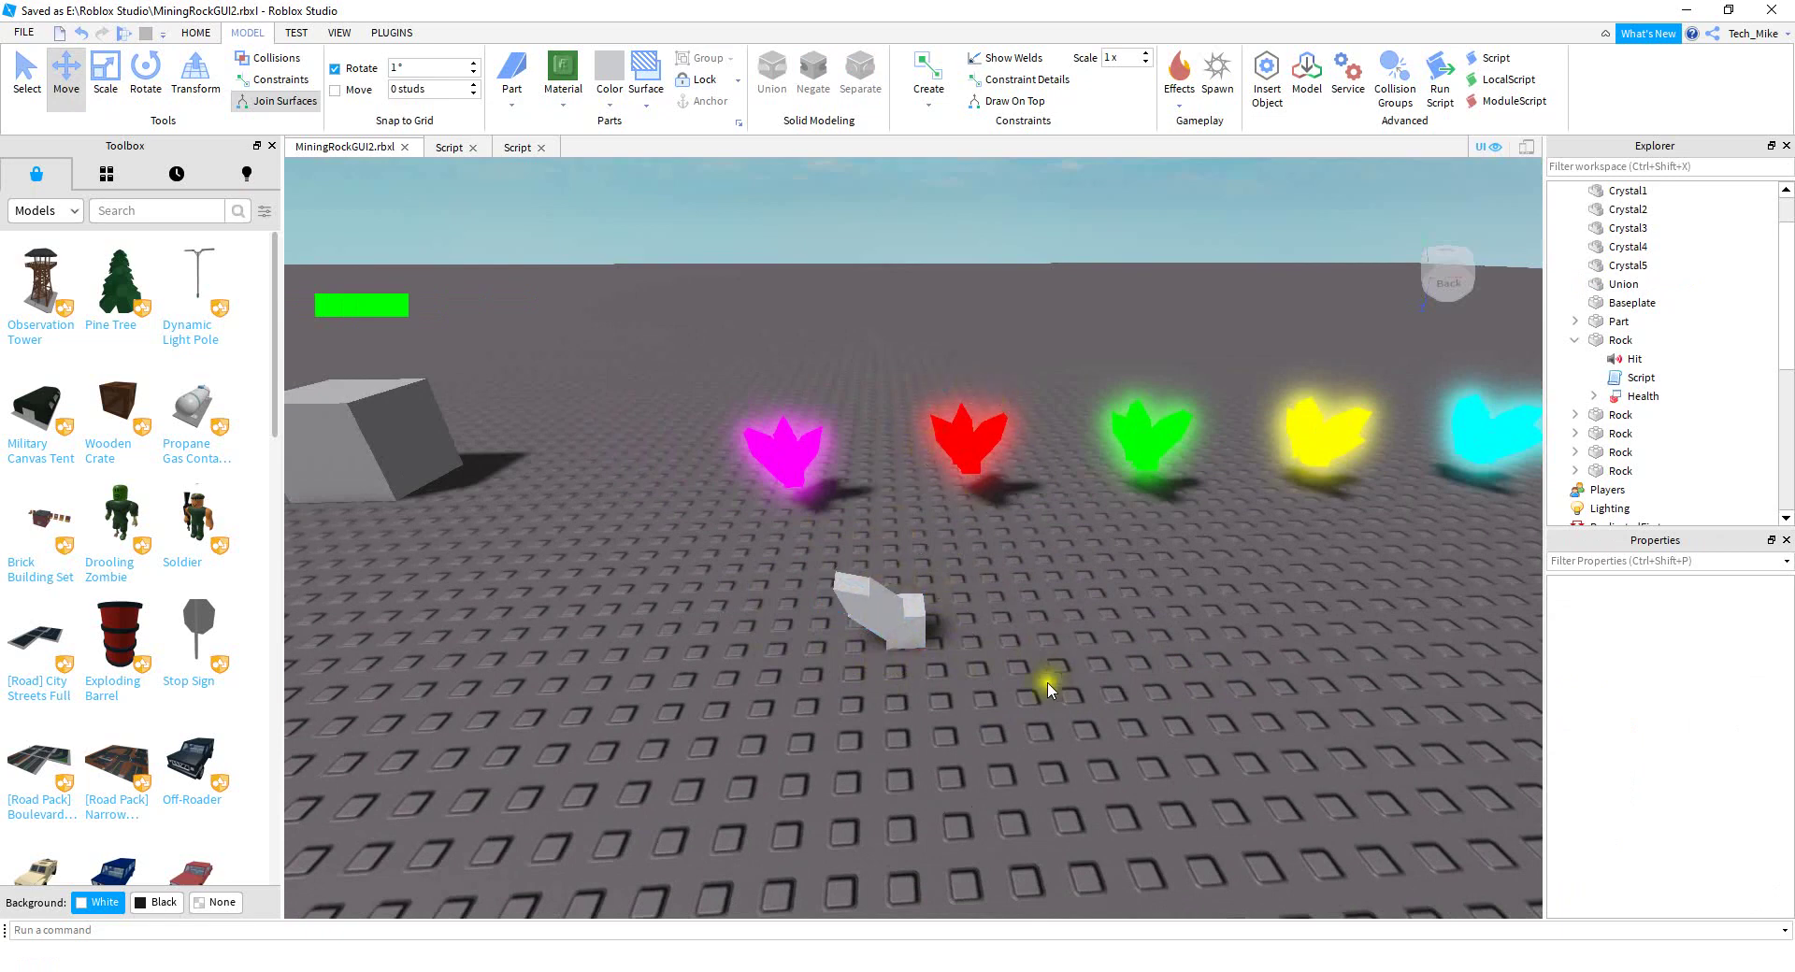
Duplicate the spike, rotate the copy to lean the opposite way and move it outward to form a V on the cube
left_click(869, 606)
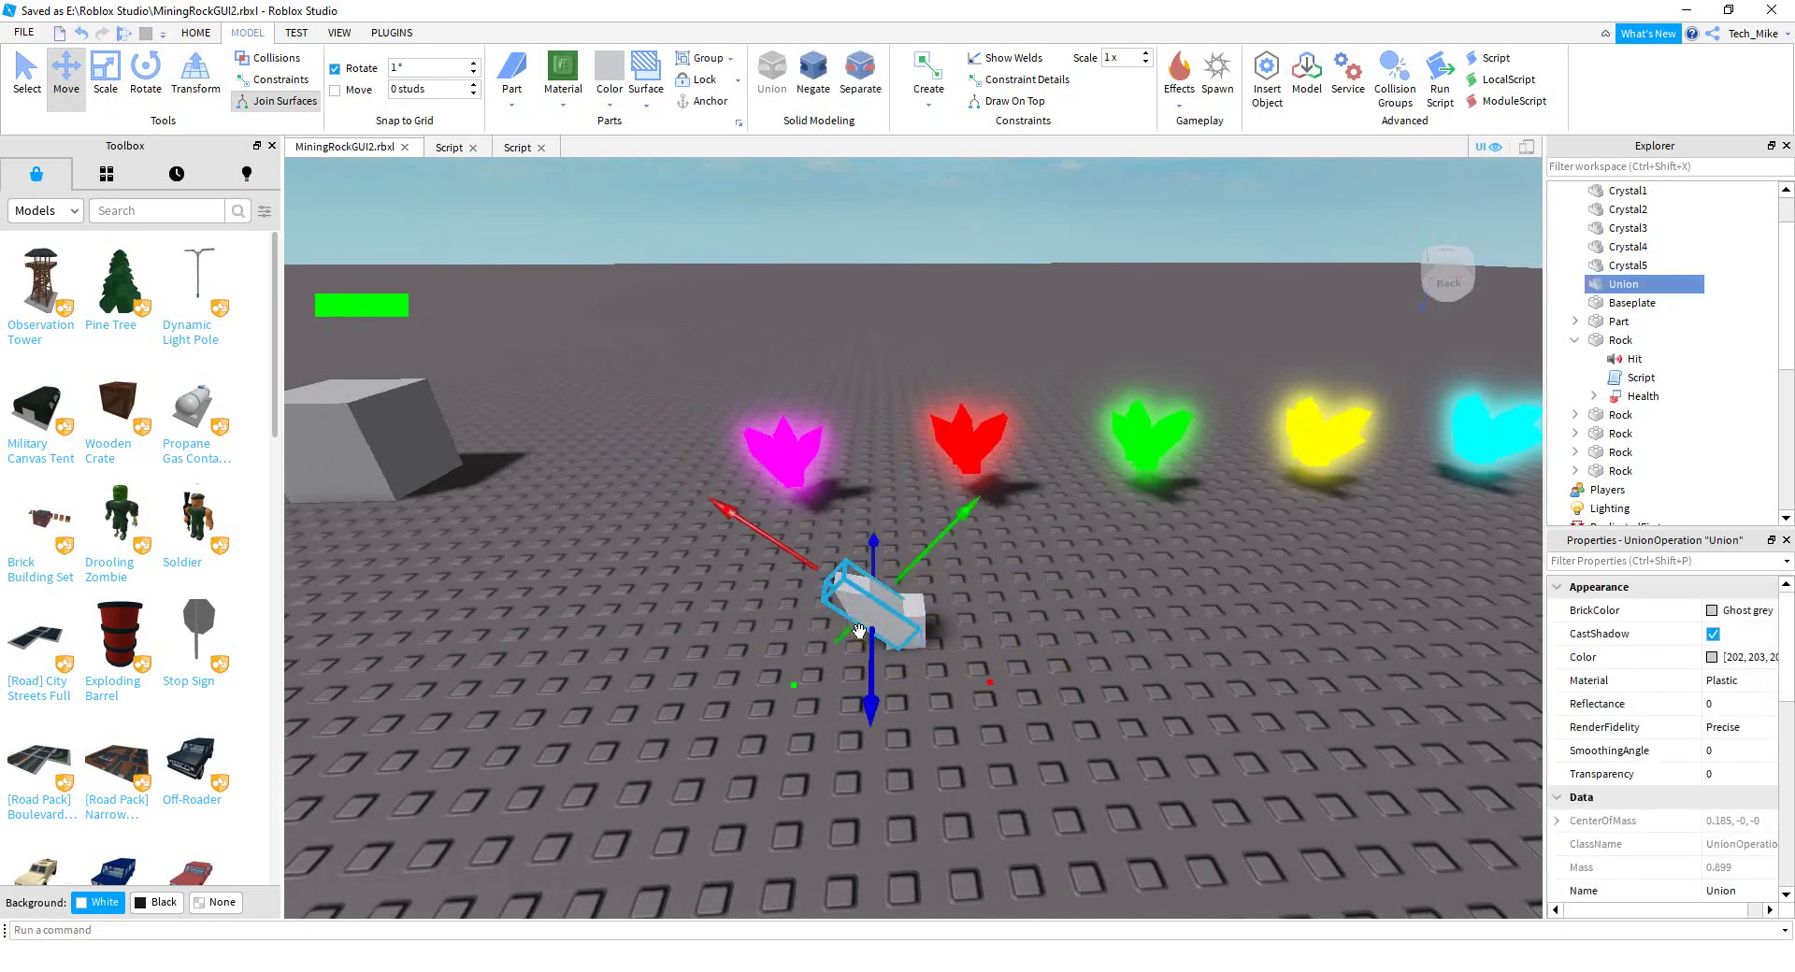
key("ctrl+d")
key("ctrl+4")
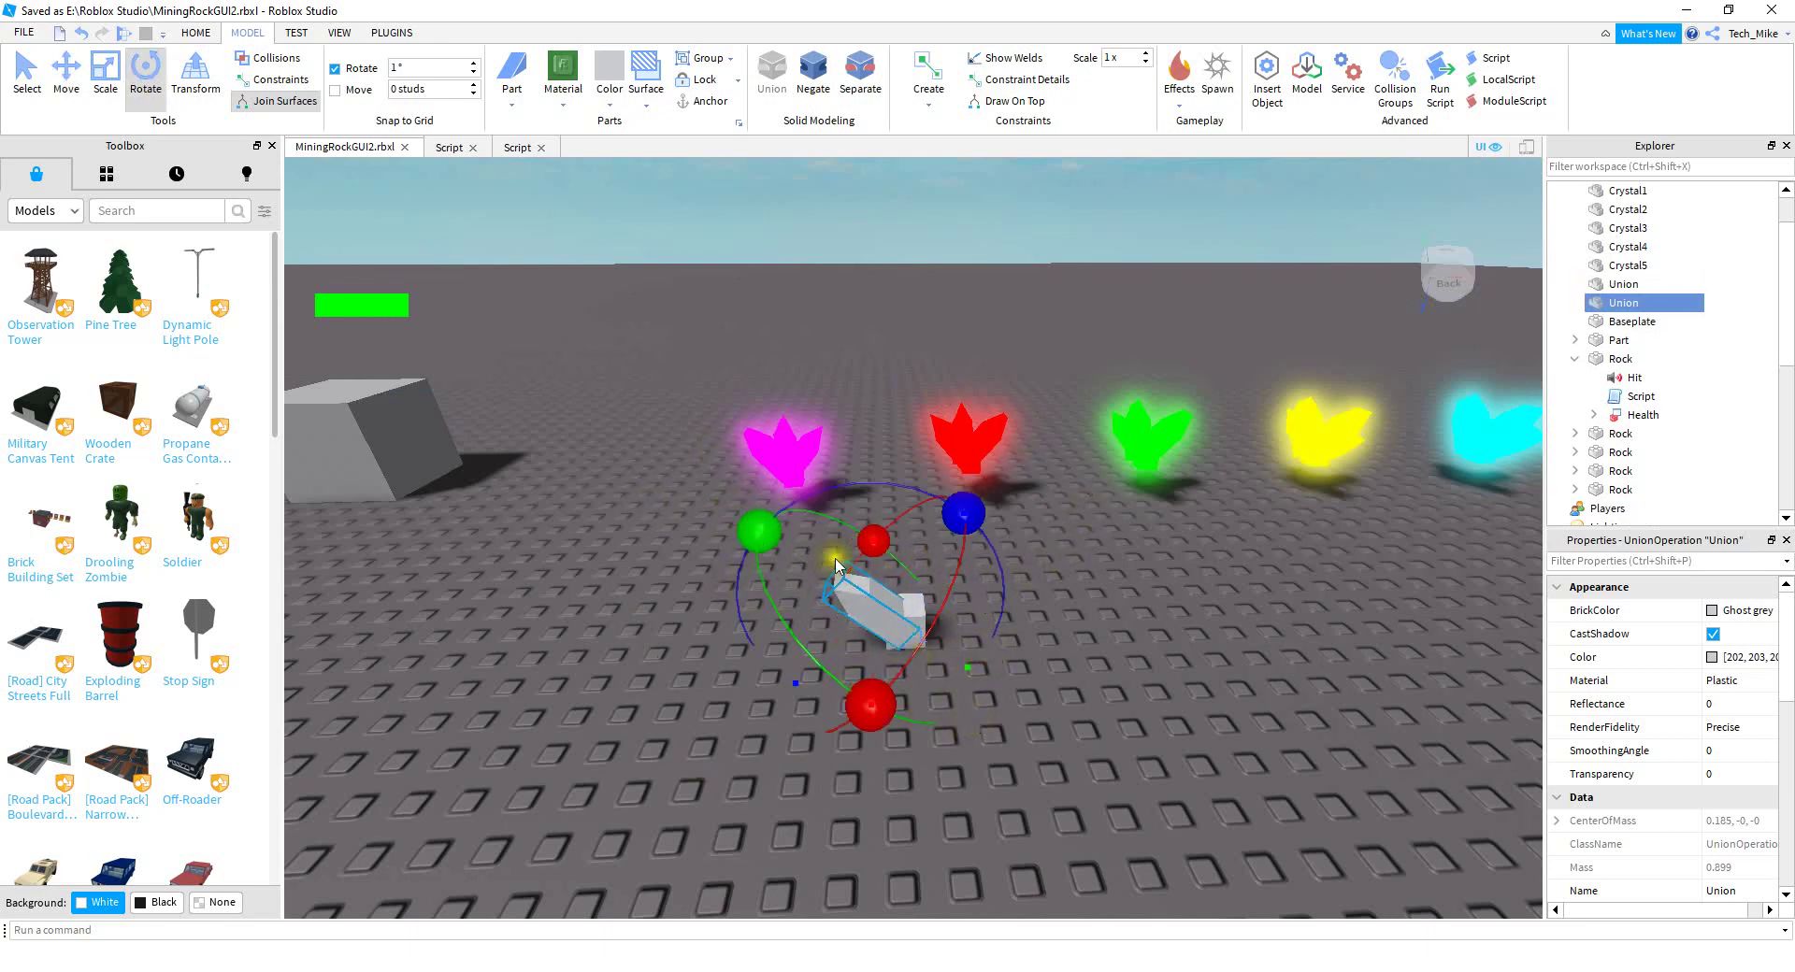
left_click_drag(942, 514, 1045, 755)
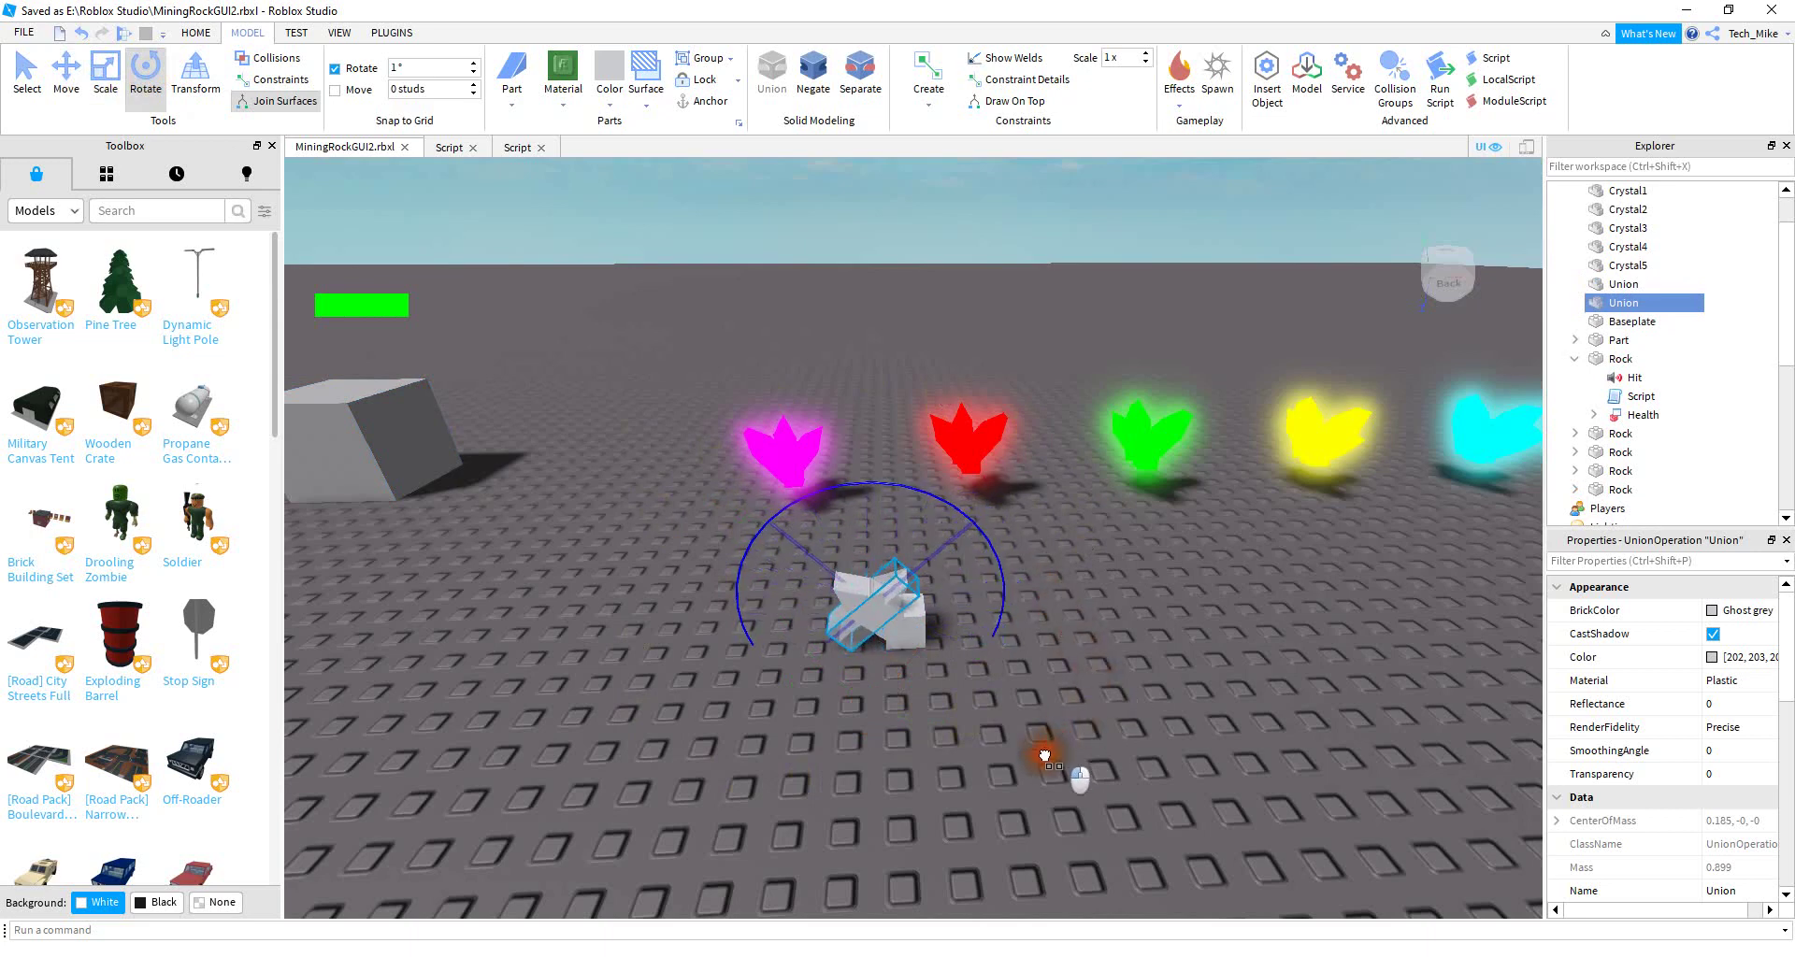
left_click(66, 73)
left_click_drag(958, 542, 992, 548)
left_click(1011, 647)
key("d")
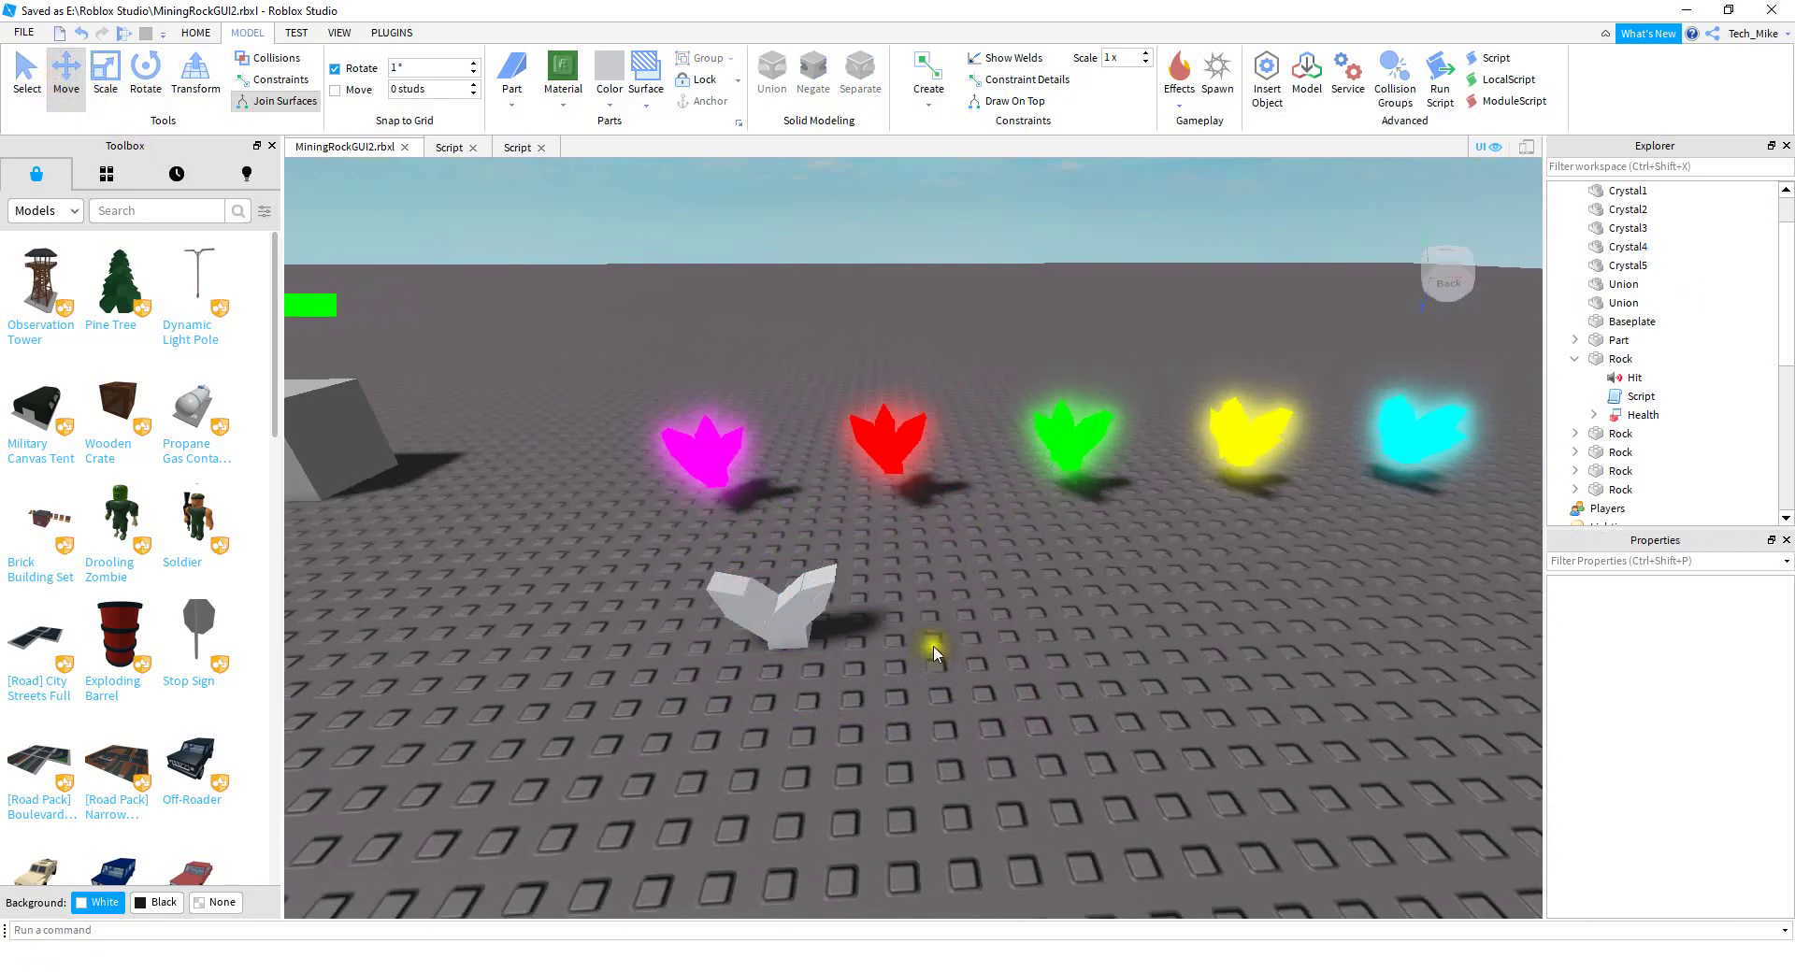
Duplicate the second spike, rotate the copy away from the other two and move it toward the back of the cube
key("a")
left_click(865, 615)
key("ctrl+d")
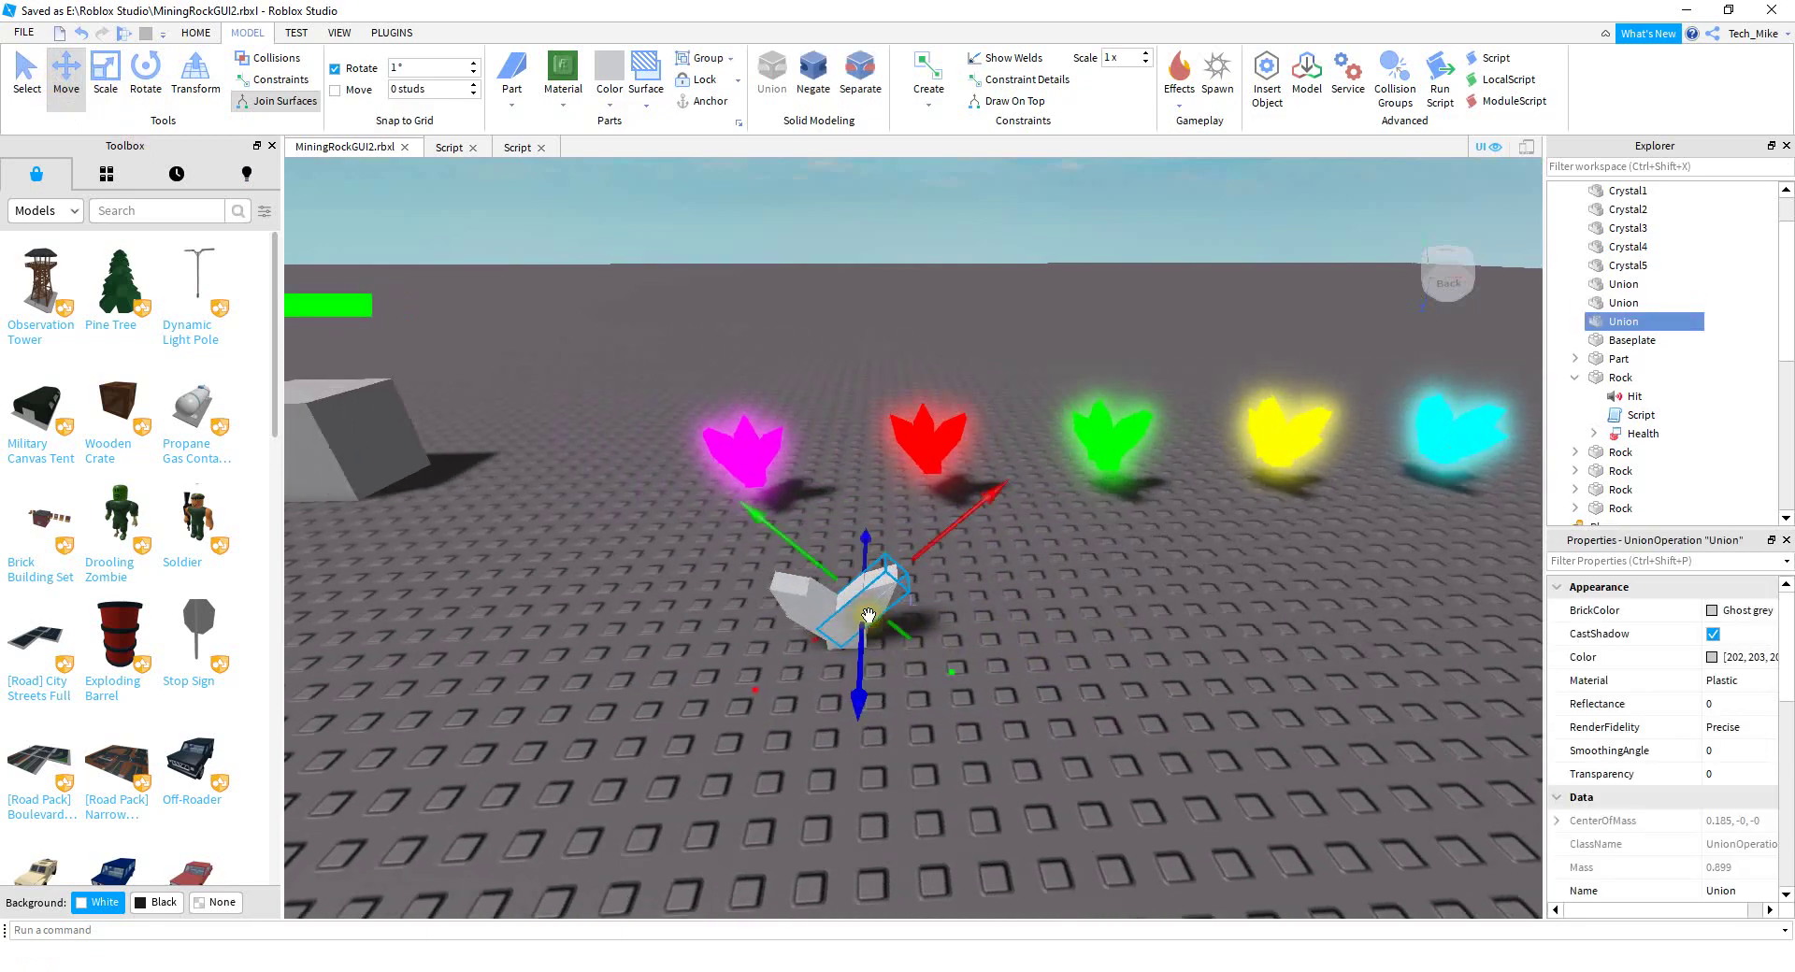
right_click_drag(951, 678, 948, 680)
key("ctrl+4")
left_click_drag(1279, 429, 1364, 325)
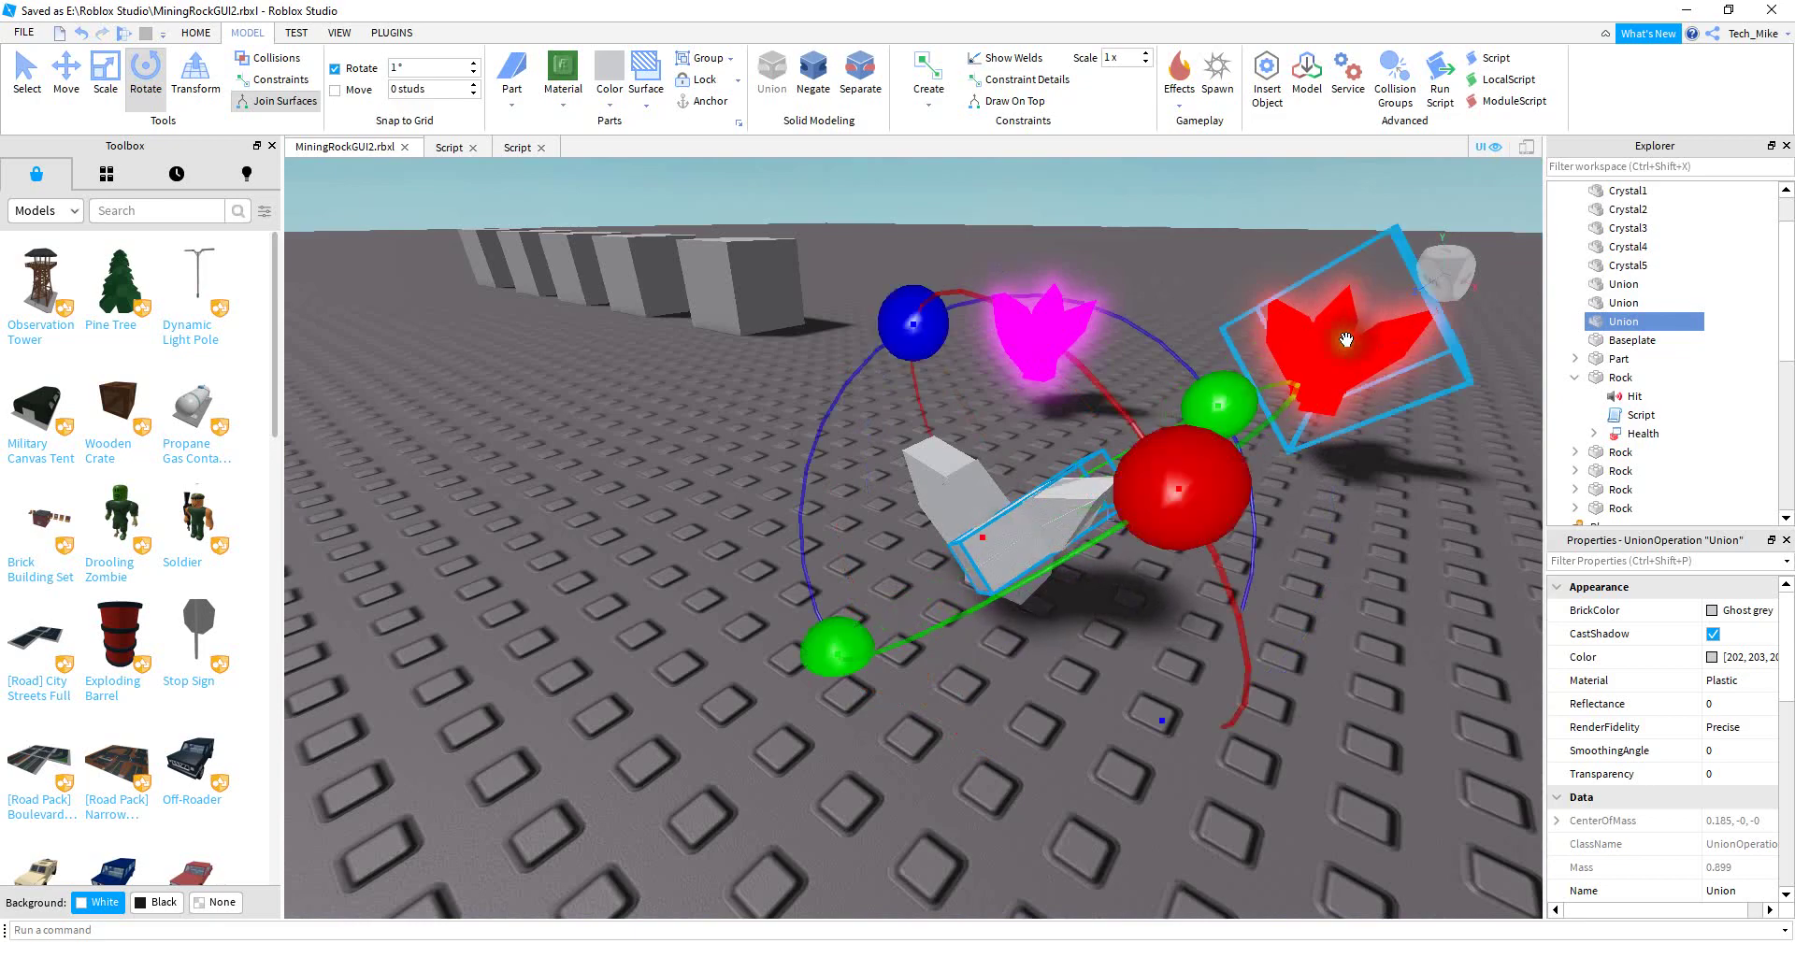
left_click(65, 73)
mouse_move(997, 624)
right_mouse_down()
mouse_move(1013, 641)
mouse_move(997, 641)
right_mouse_up()
left_click_drag(991, 514, 1289, 462)
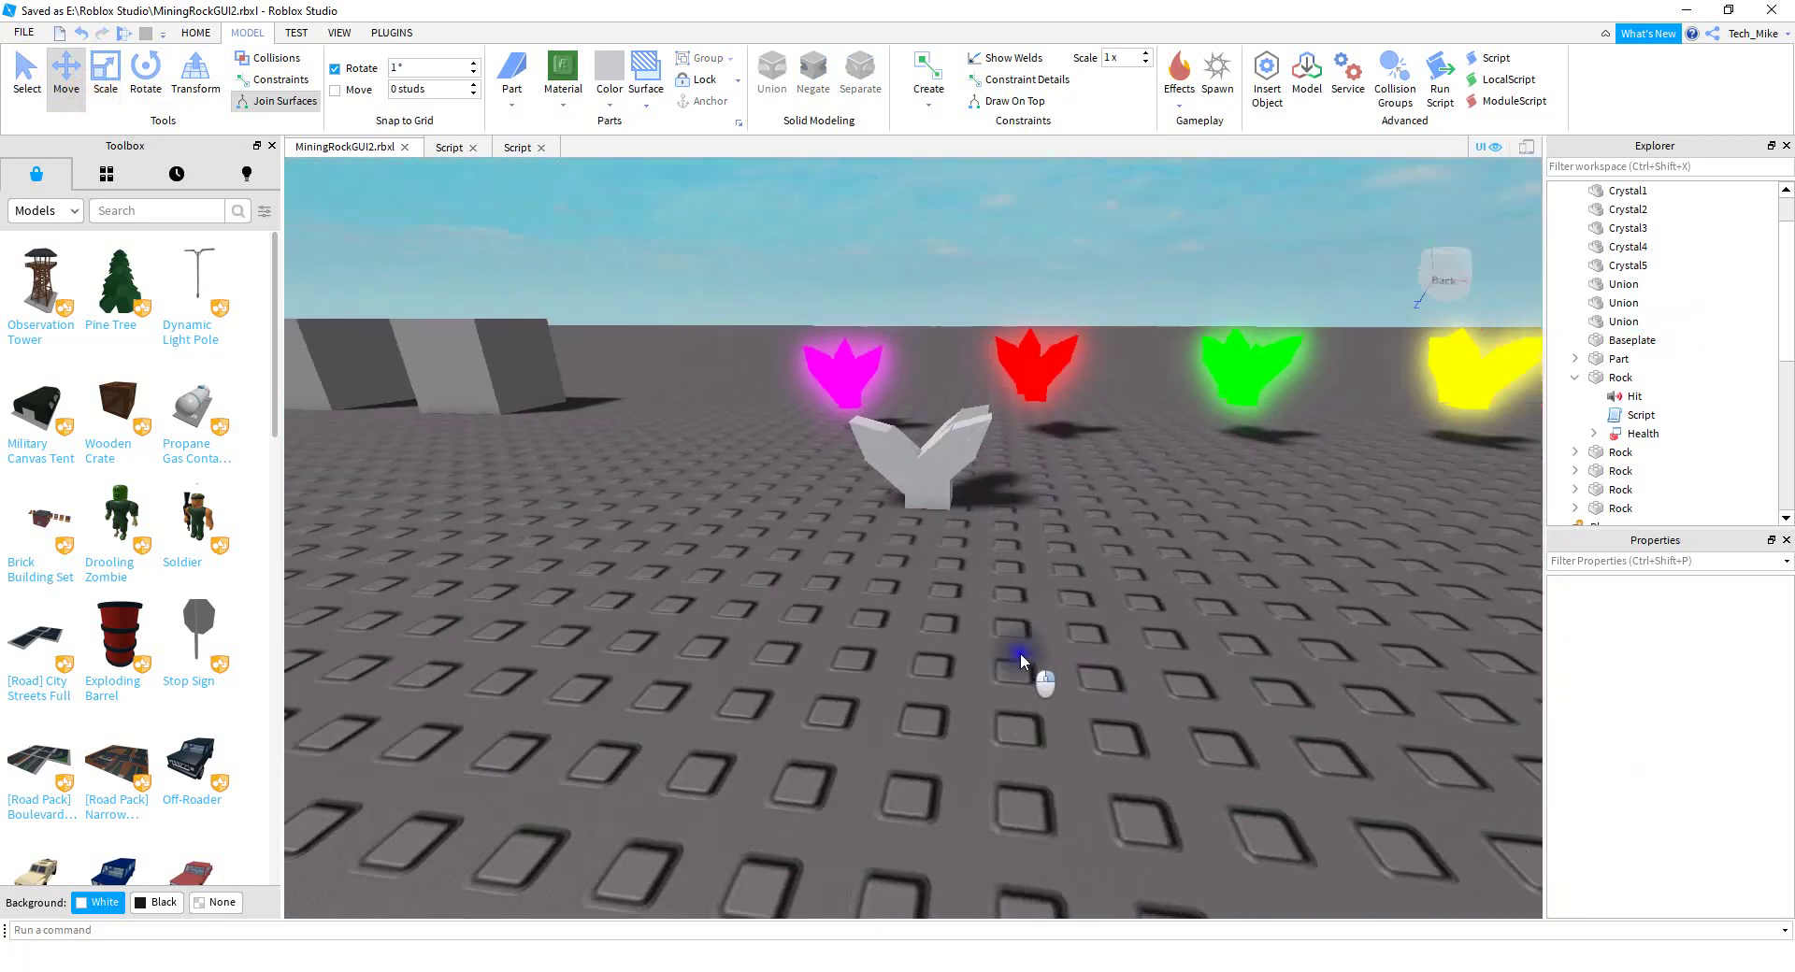
Adjust the rotation of the rear spike on the cube
right_click_drag(1034, 677, 941, 580)
left_click(782, 761)
key("ctrl+4")
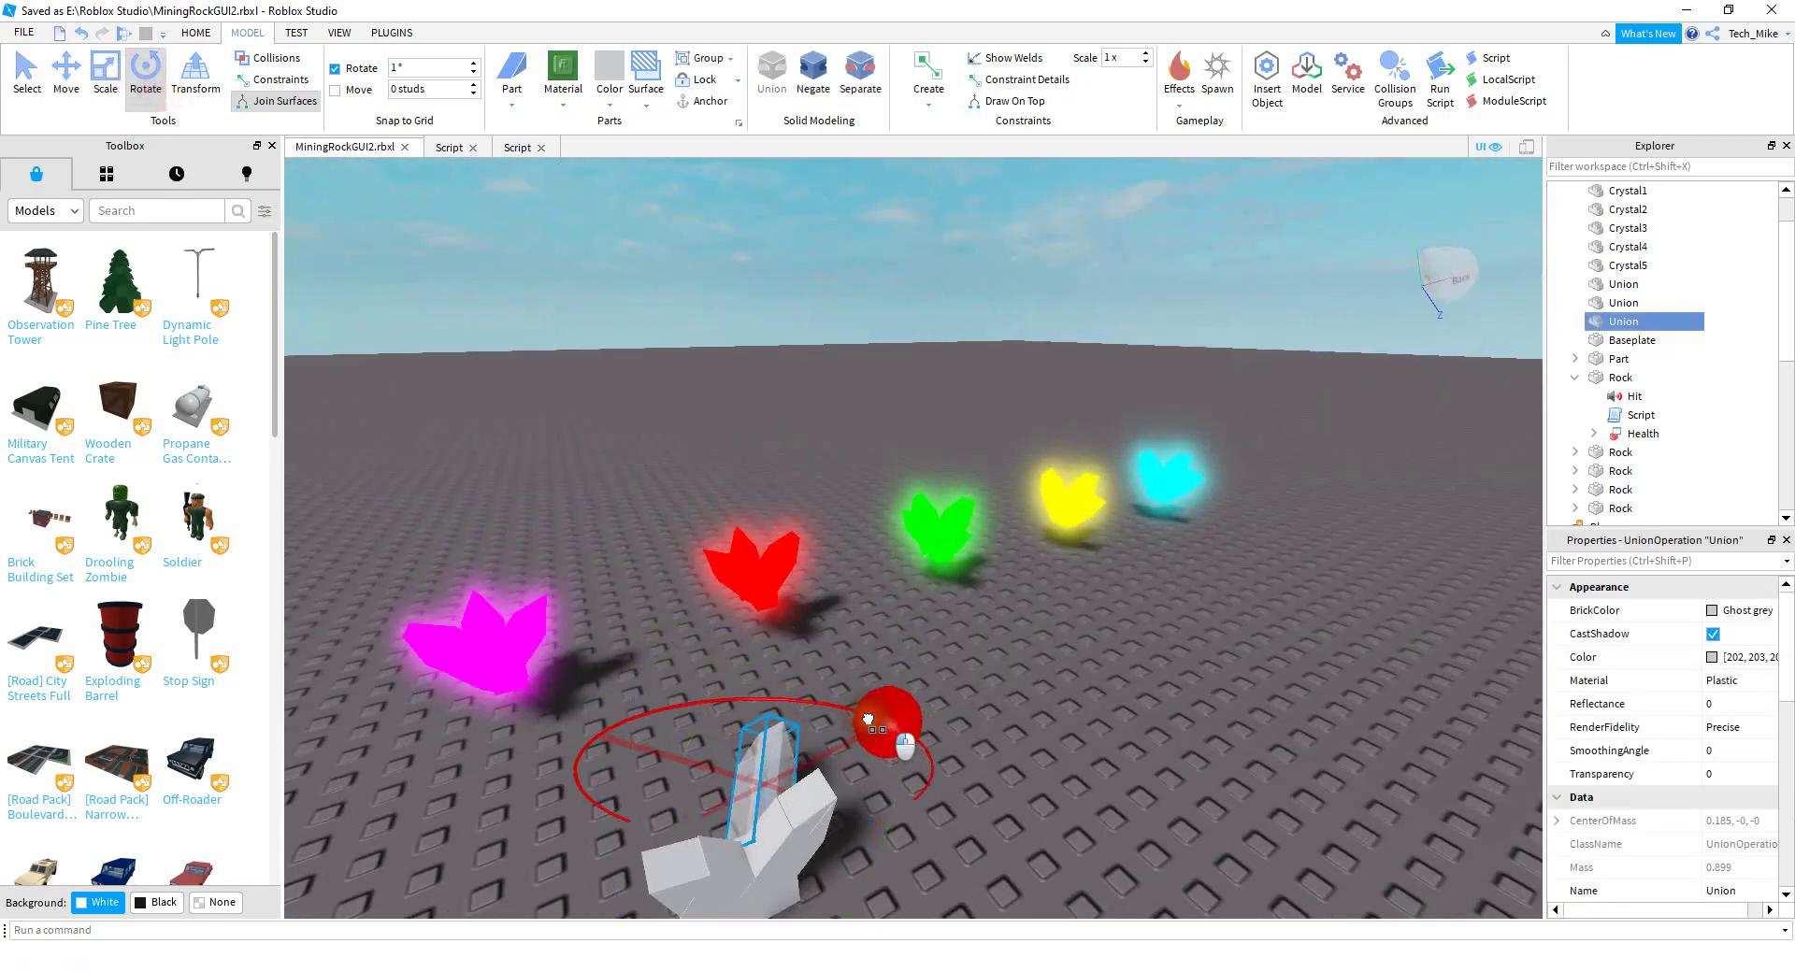
key("ctrl+2")
Duplicate the rear spike, rotate the copy to face the opposite direction and move it to the front of the cube
right_click_drag(867, 792, 856, 734)
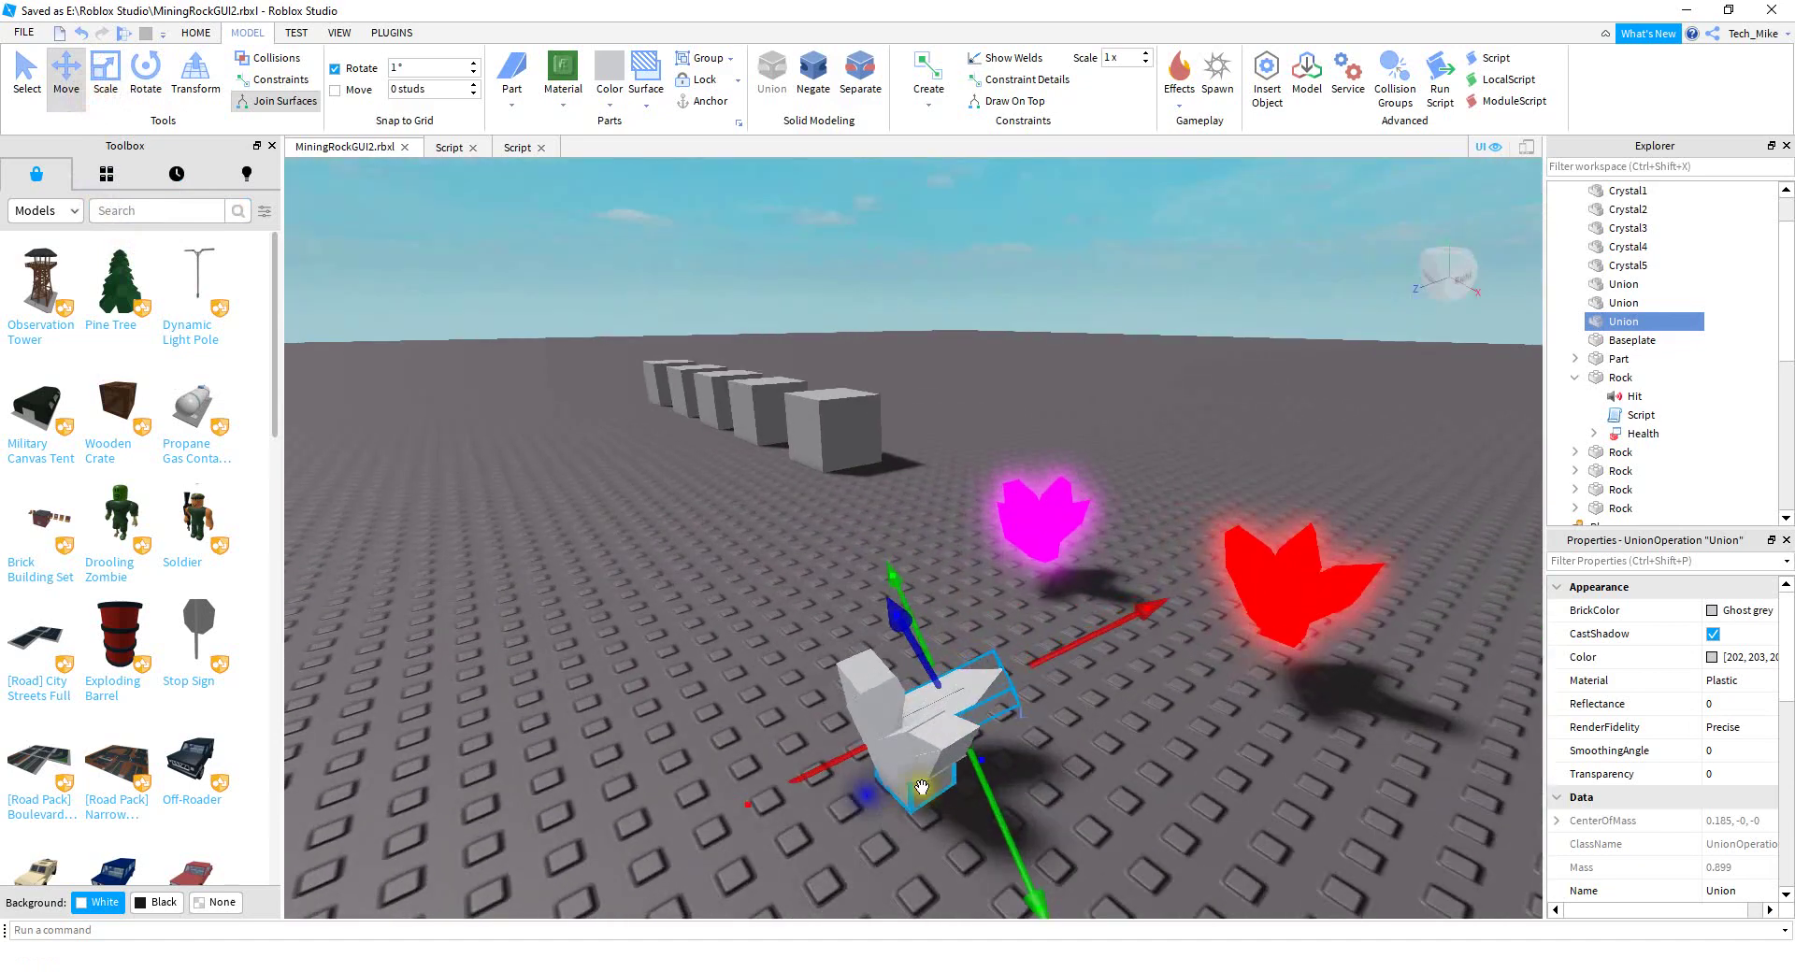
key("ctrl+d")
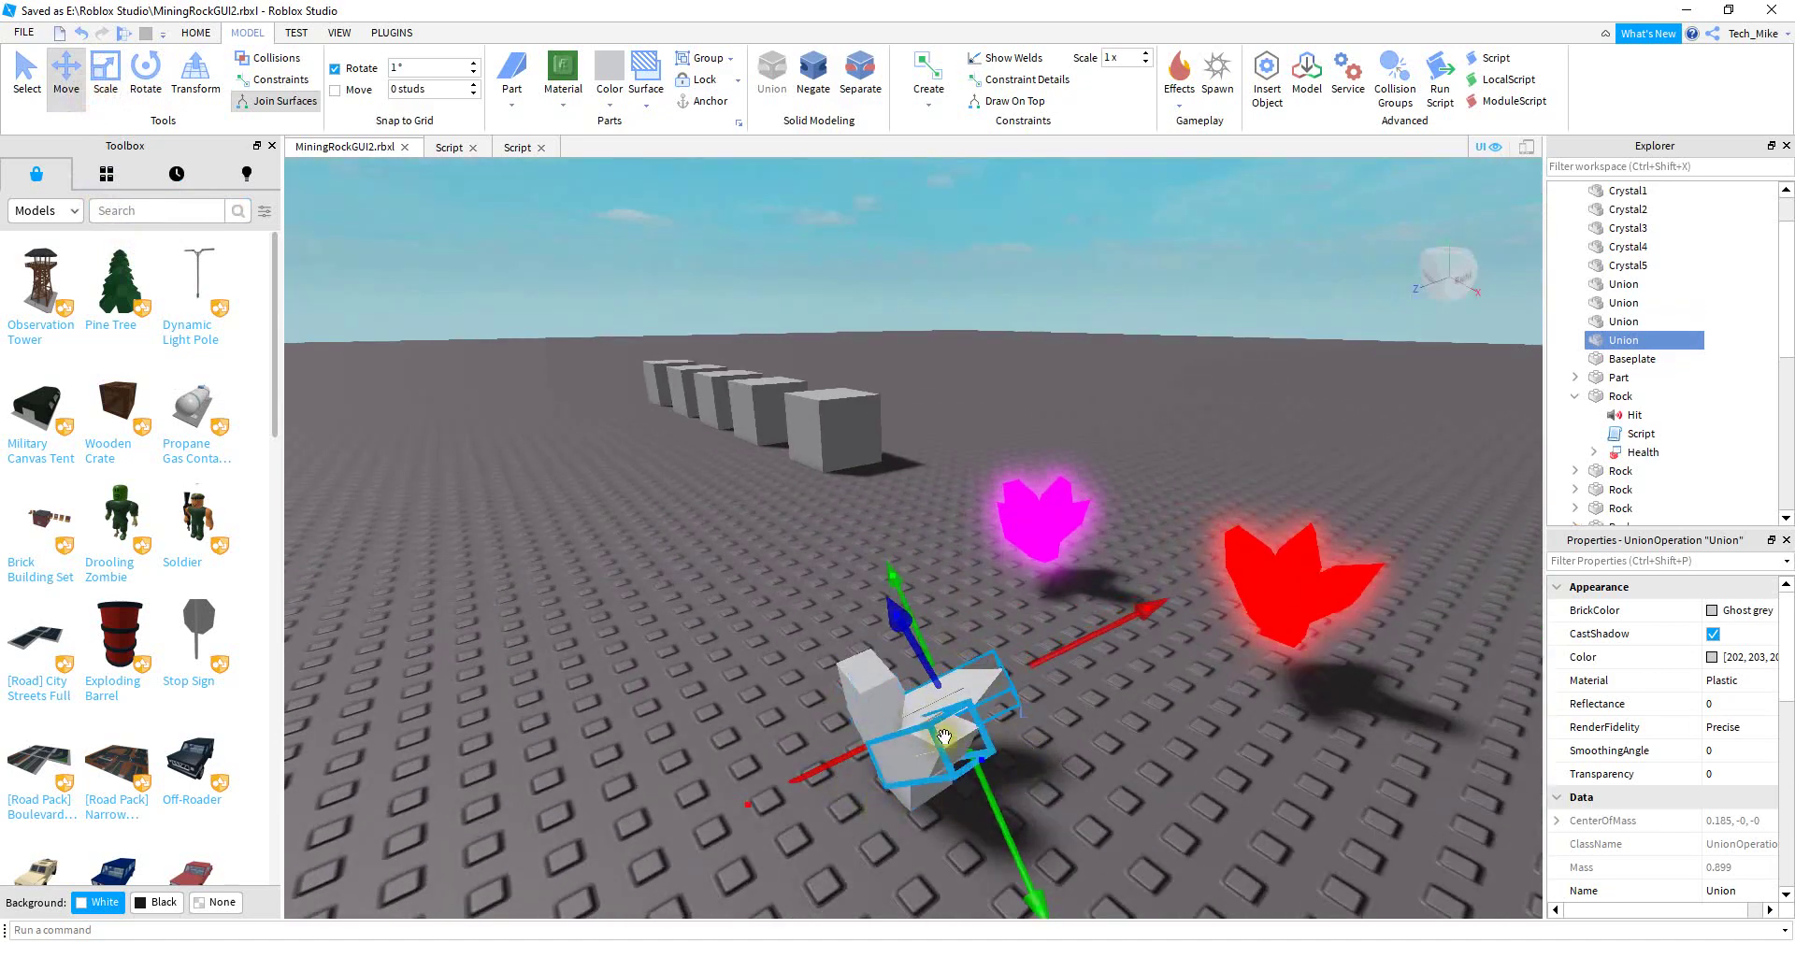
key("ctrl+4")
left_click_drag(842, 739, 880, 694)
left_click(73, 73)
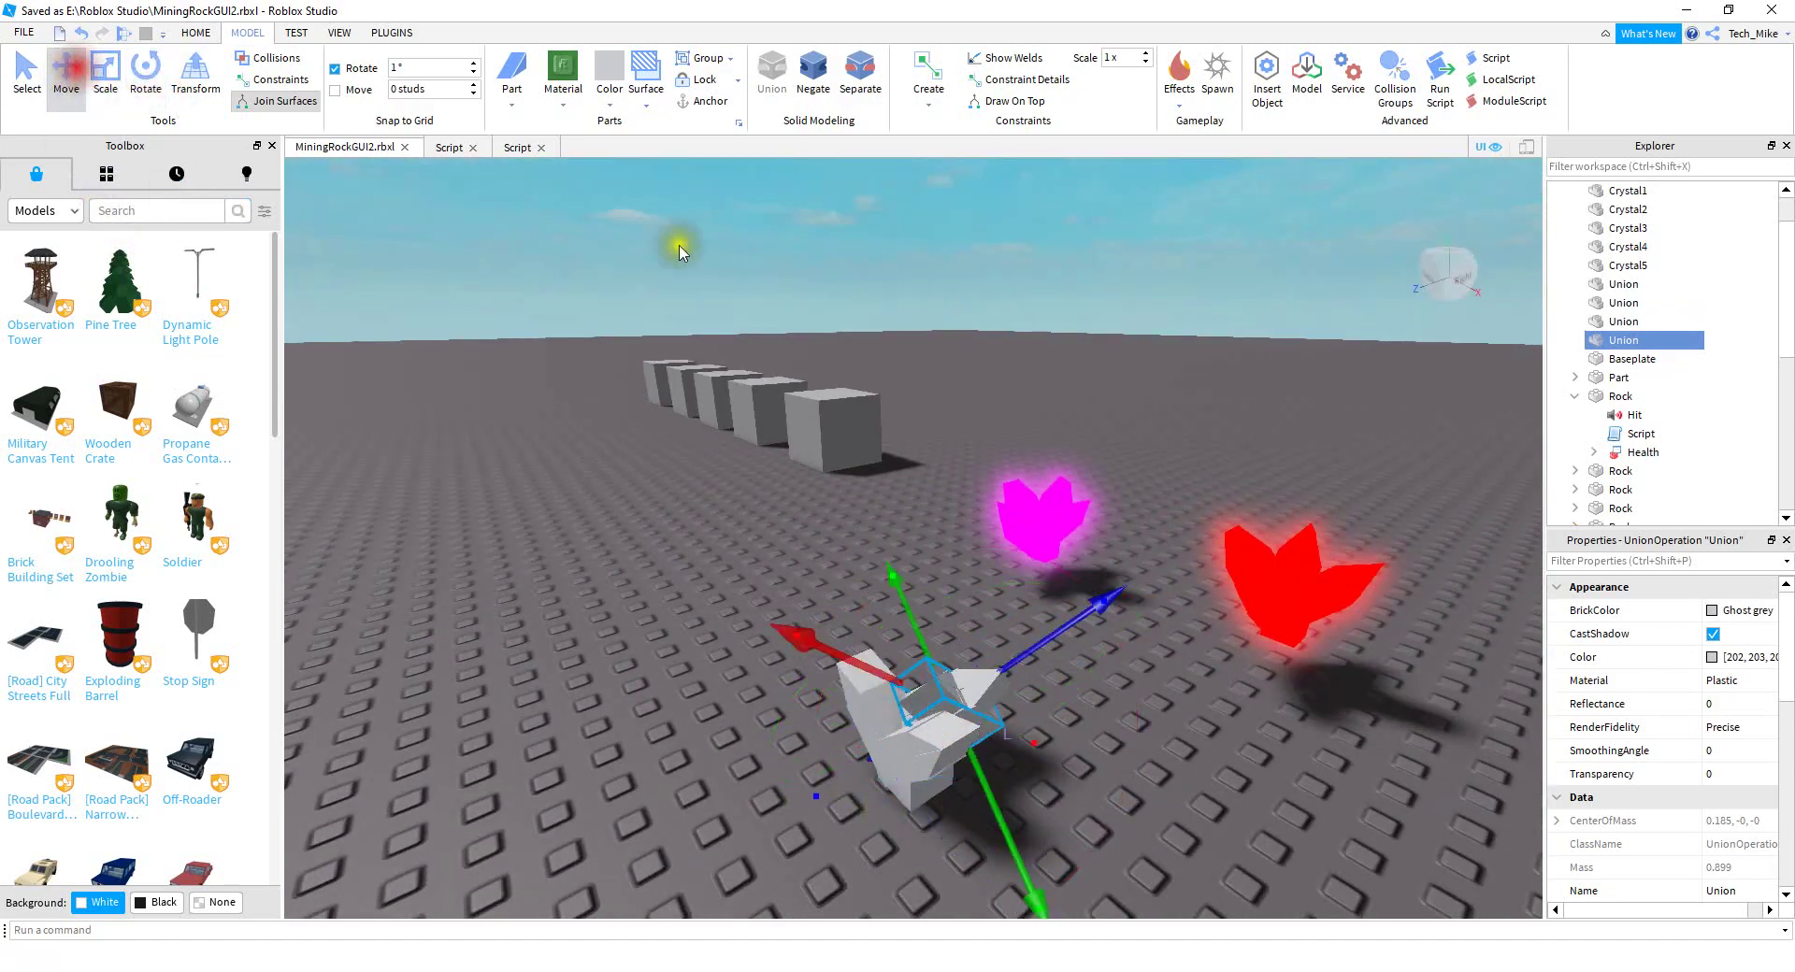
left_click_drag(806, 643, 734, 678)
left_click_drag(1050, 568, 1005, 601)
left_click_drag(794, 613, 815, 654)
left_click_drag(701, 699, 726, 706)
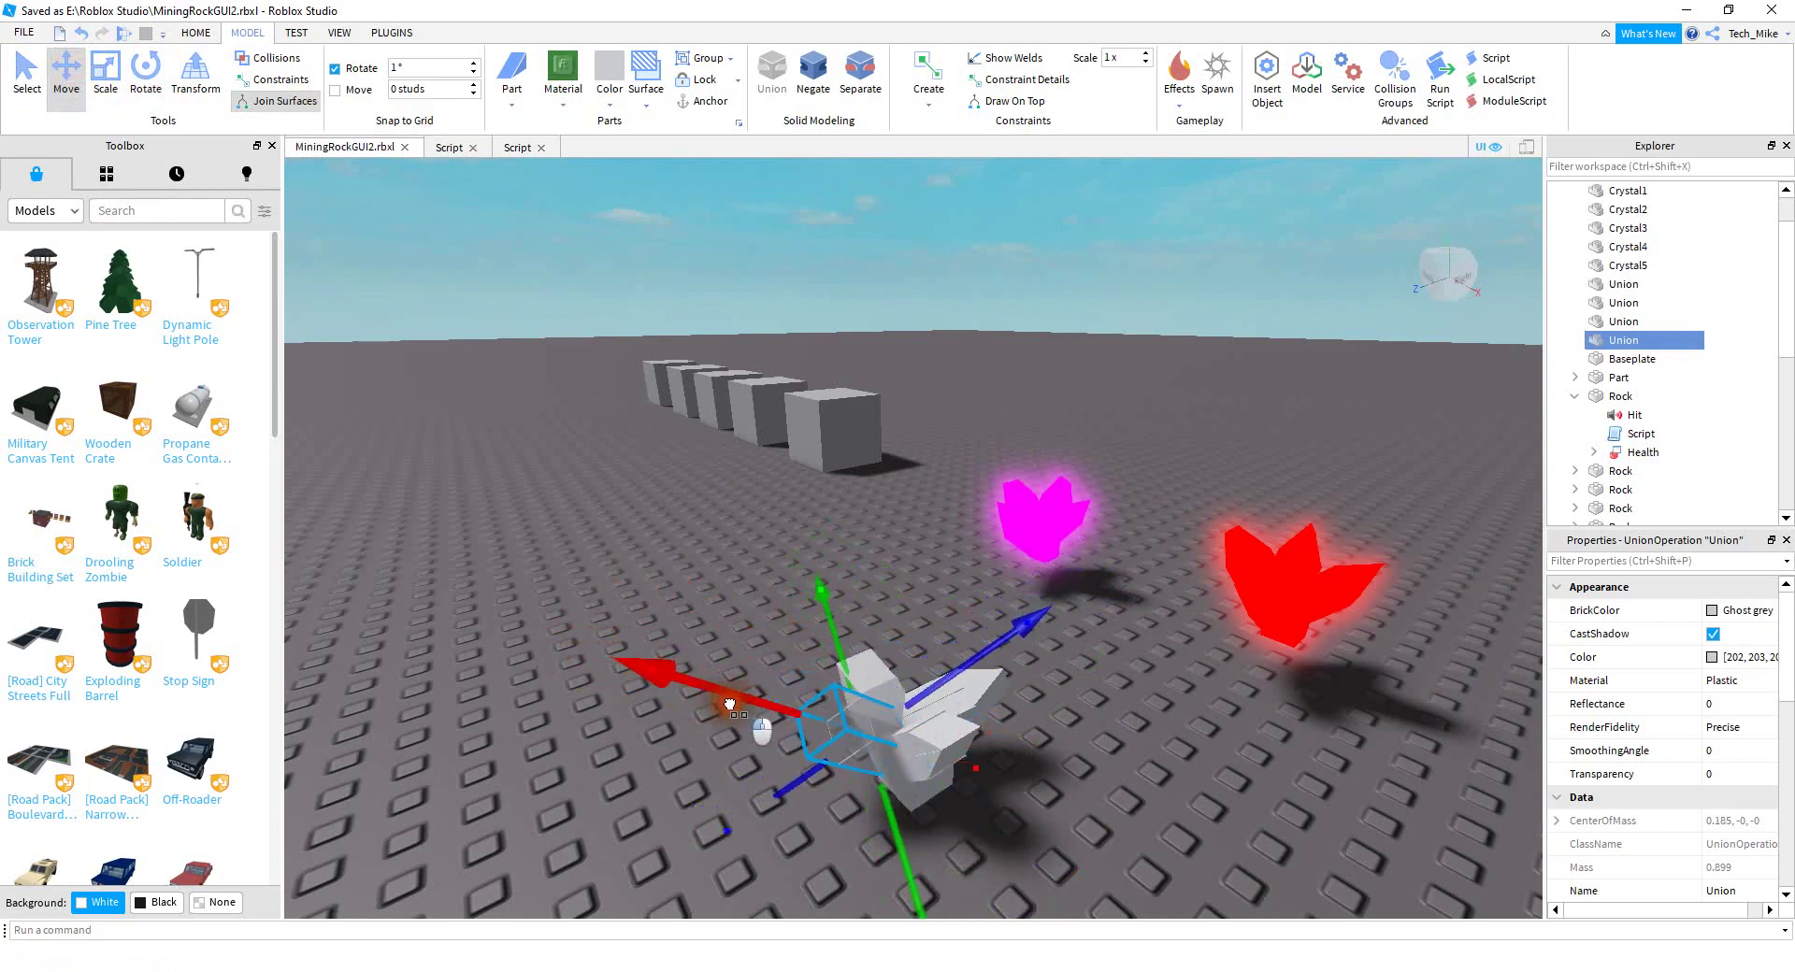
Join the four spikes and the small cube into a single crystal union
left_click(823, 841)
right_click_drag(823, 841, 962, 743)
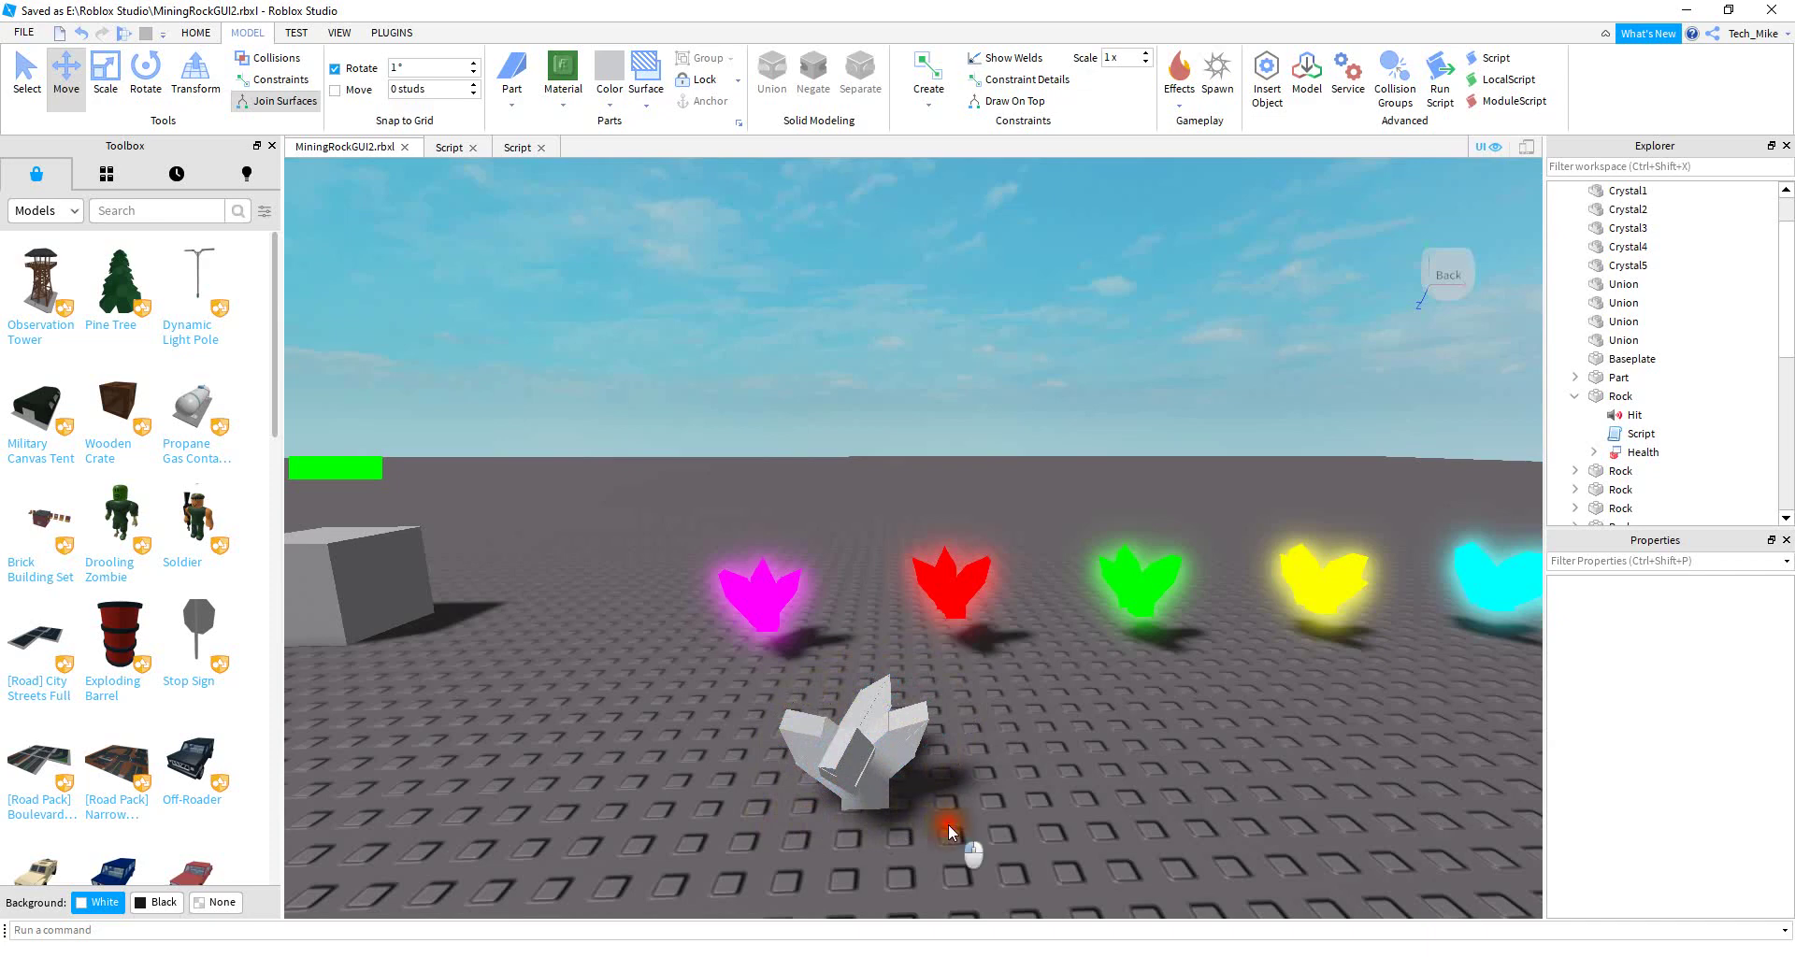
left_click_drag(949, 830, 720, 687)
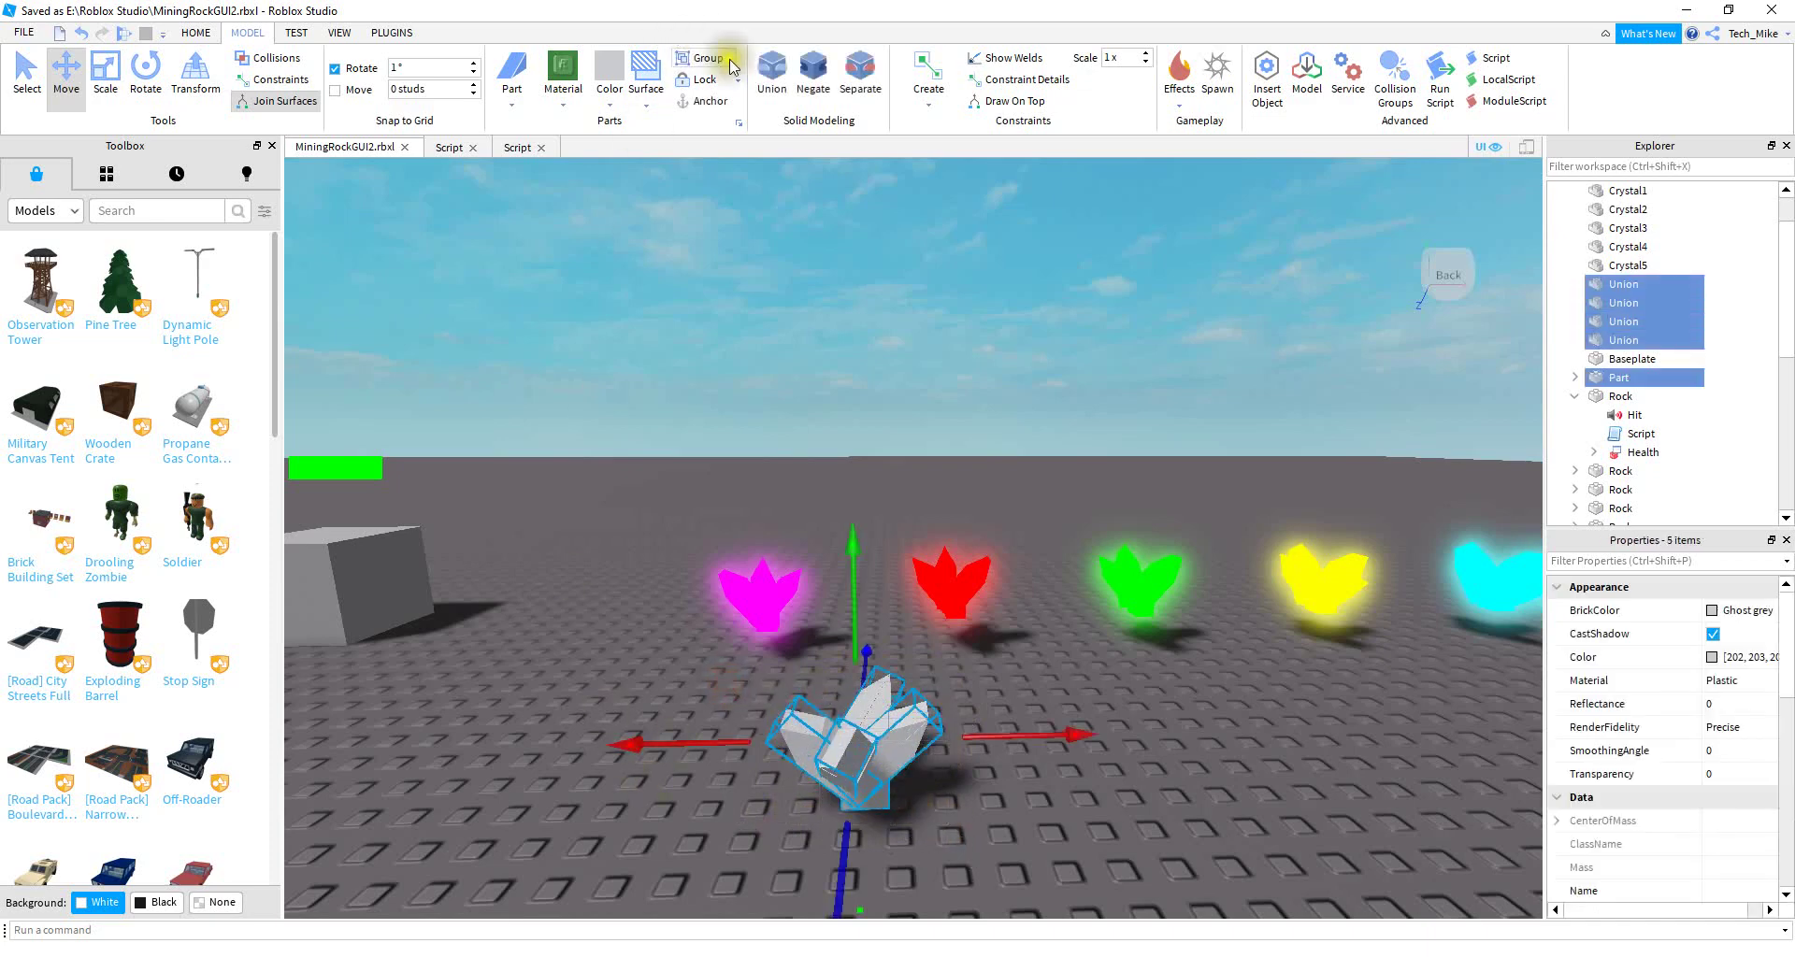
left_click(772, 70)
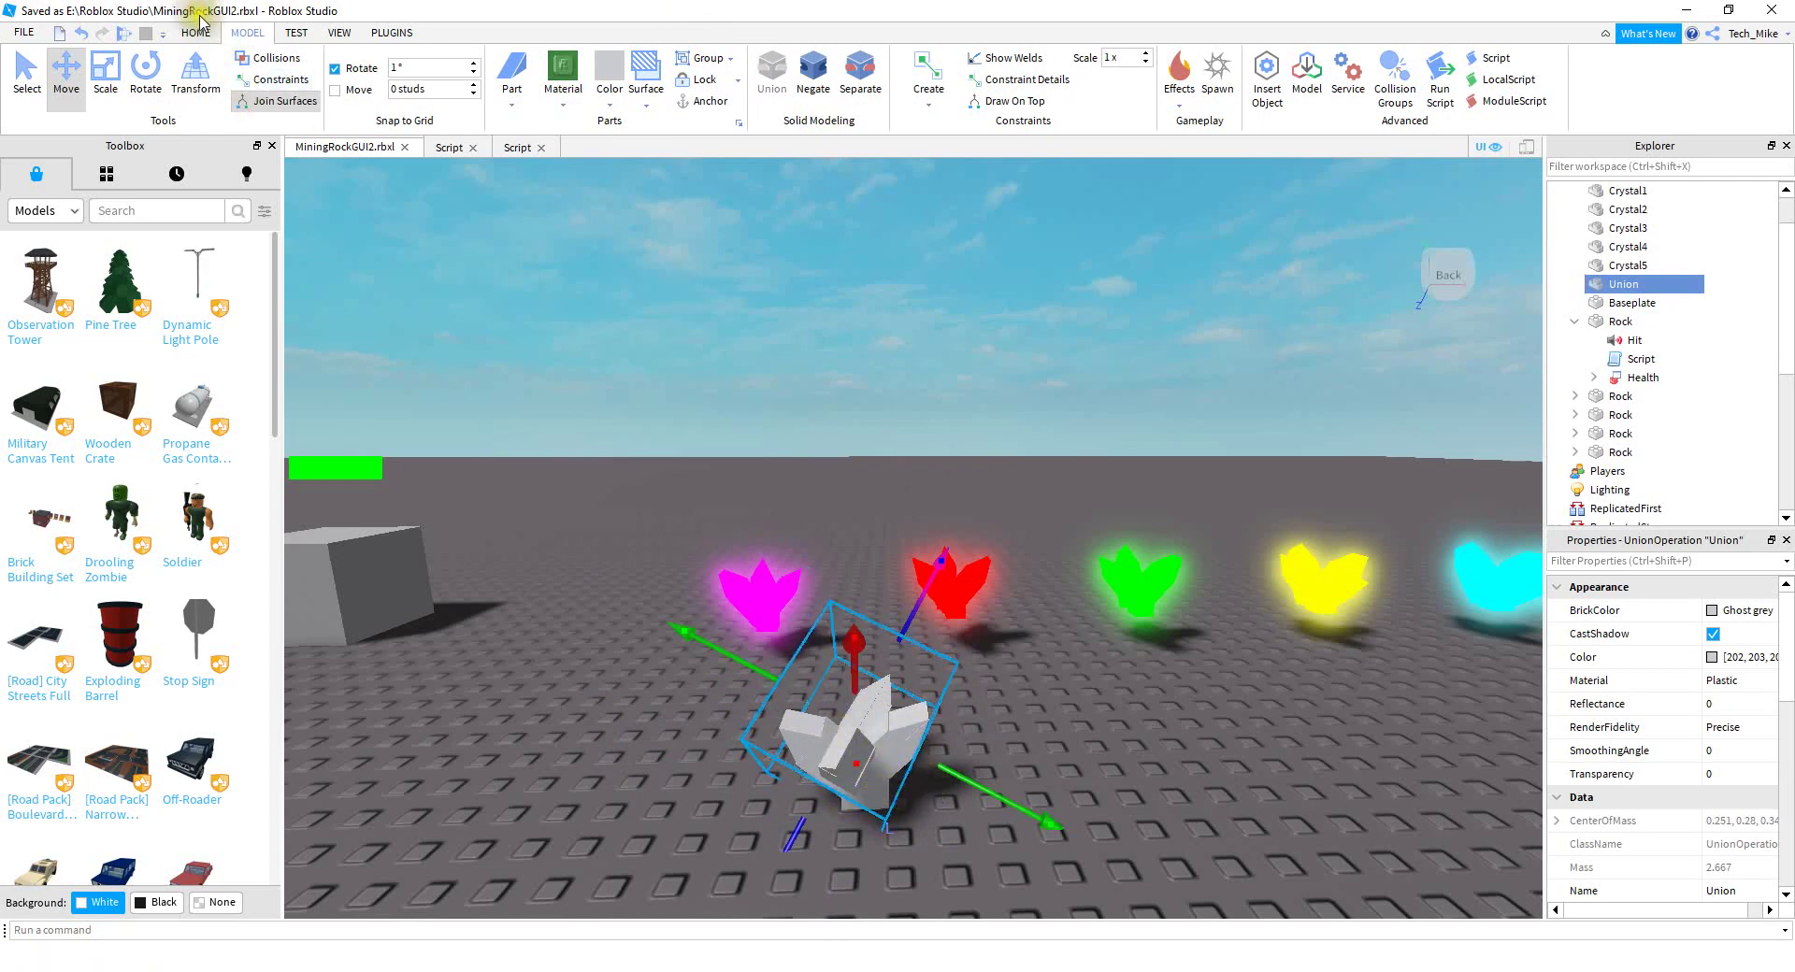
Set the crystal union's material to Neon and its colour to Really blue
left_click(196, 32)
left_click(615, 105)
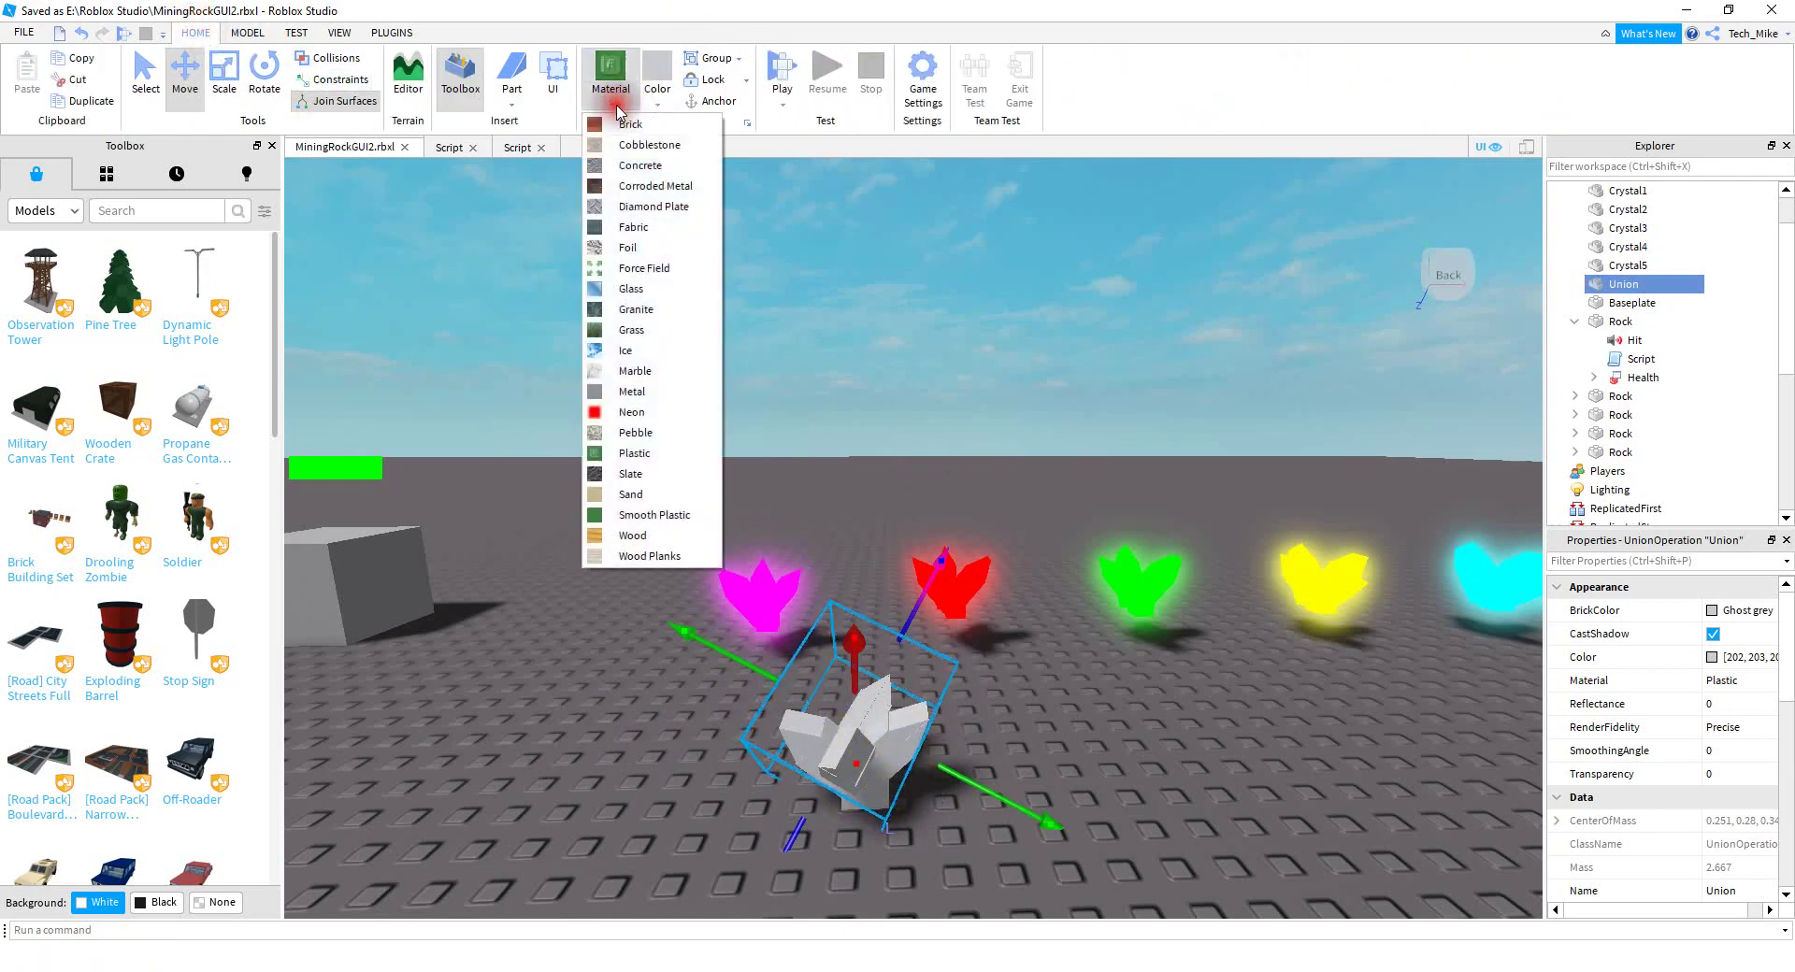
left_click(637, 413)
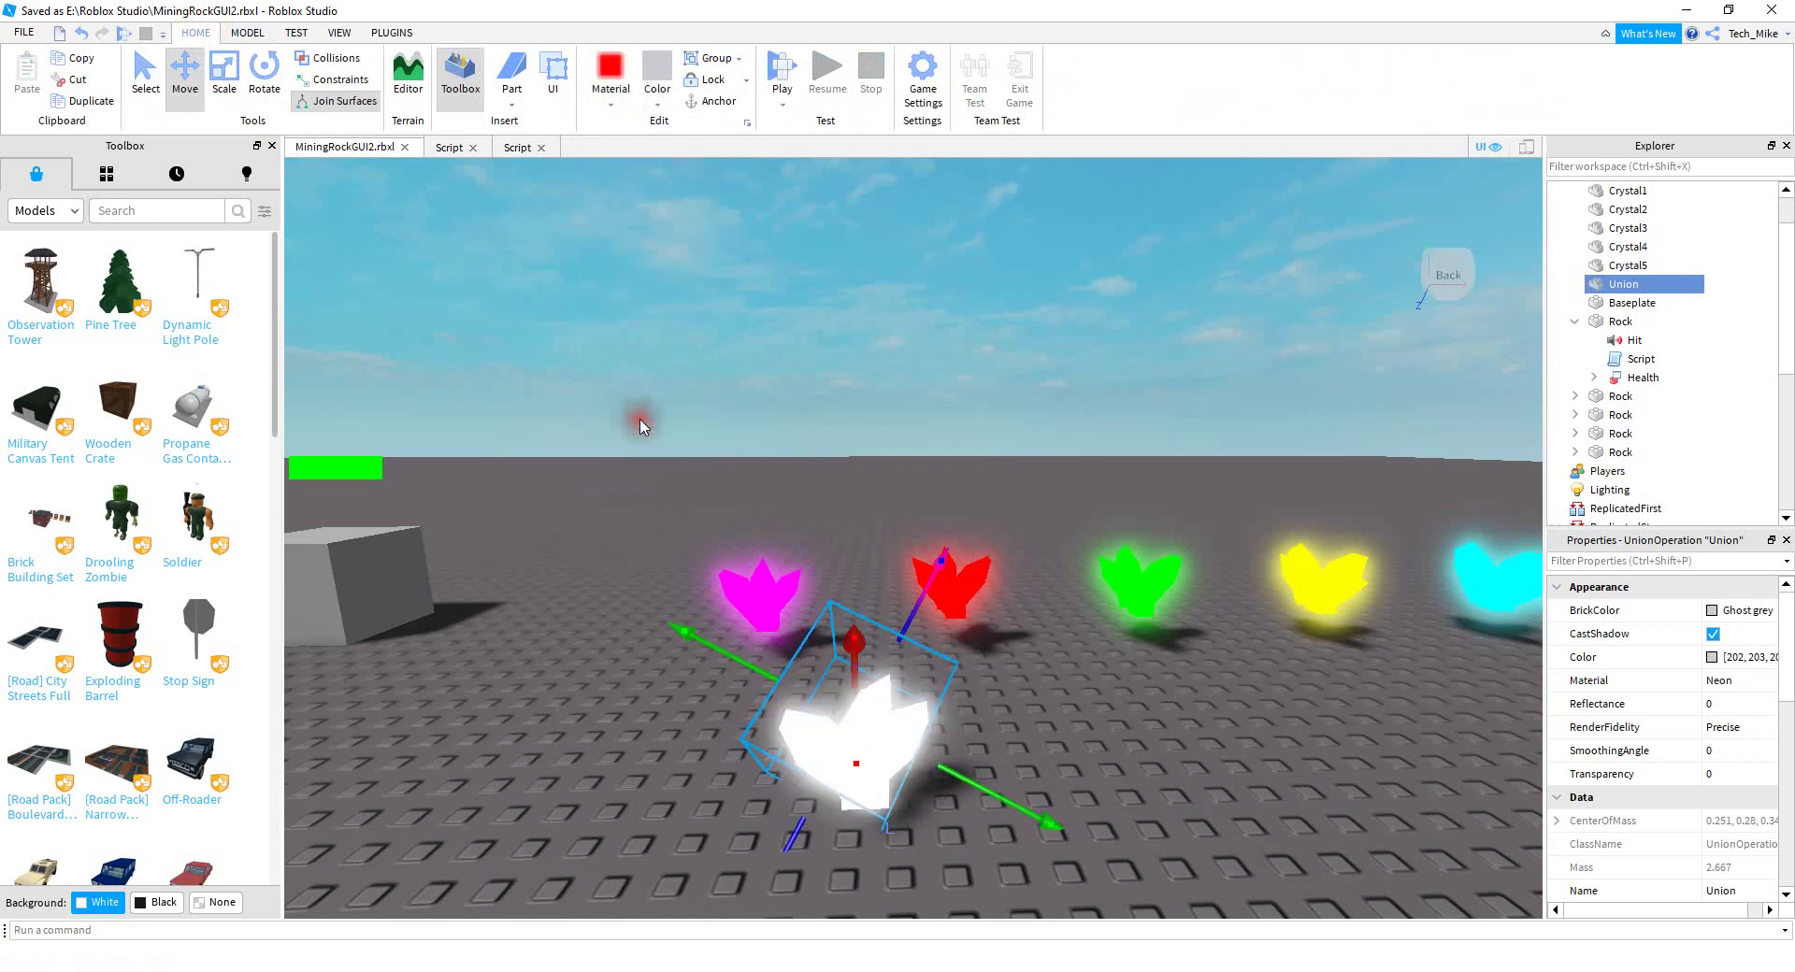
left_click(659, 105)
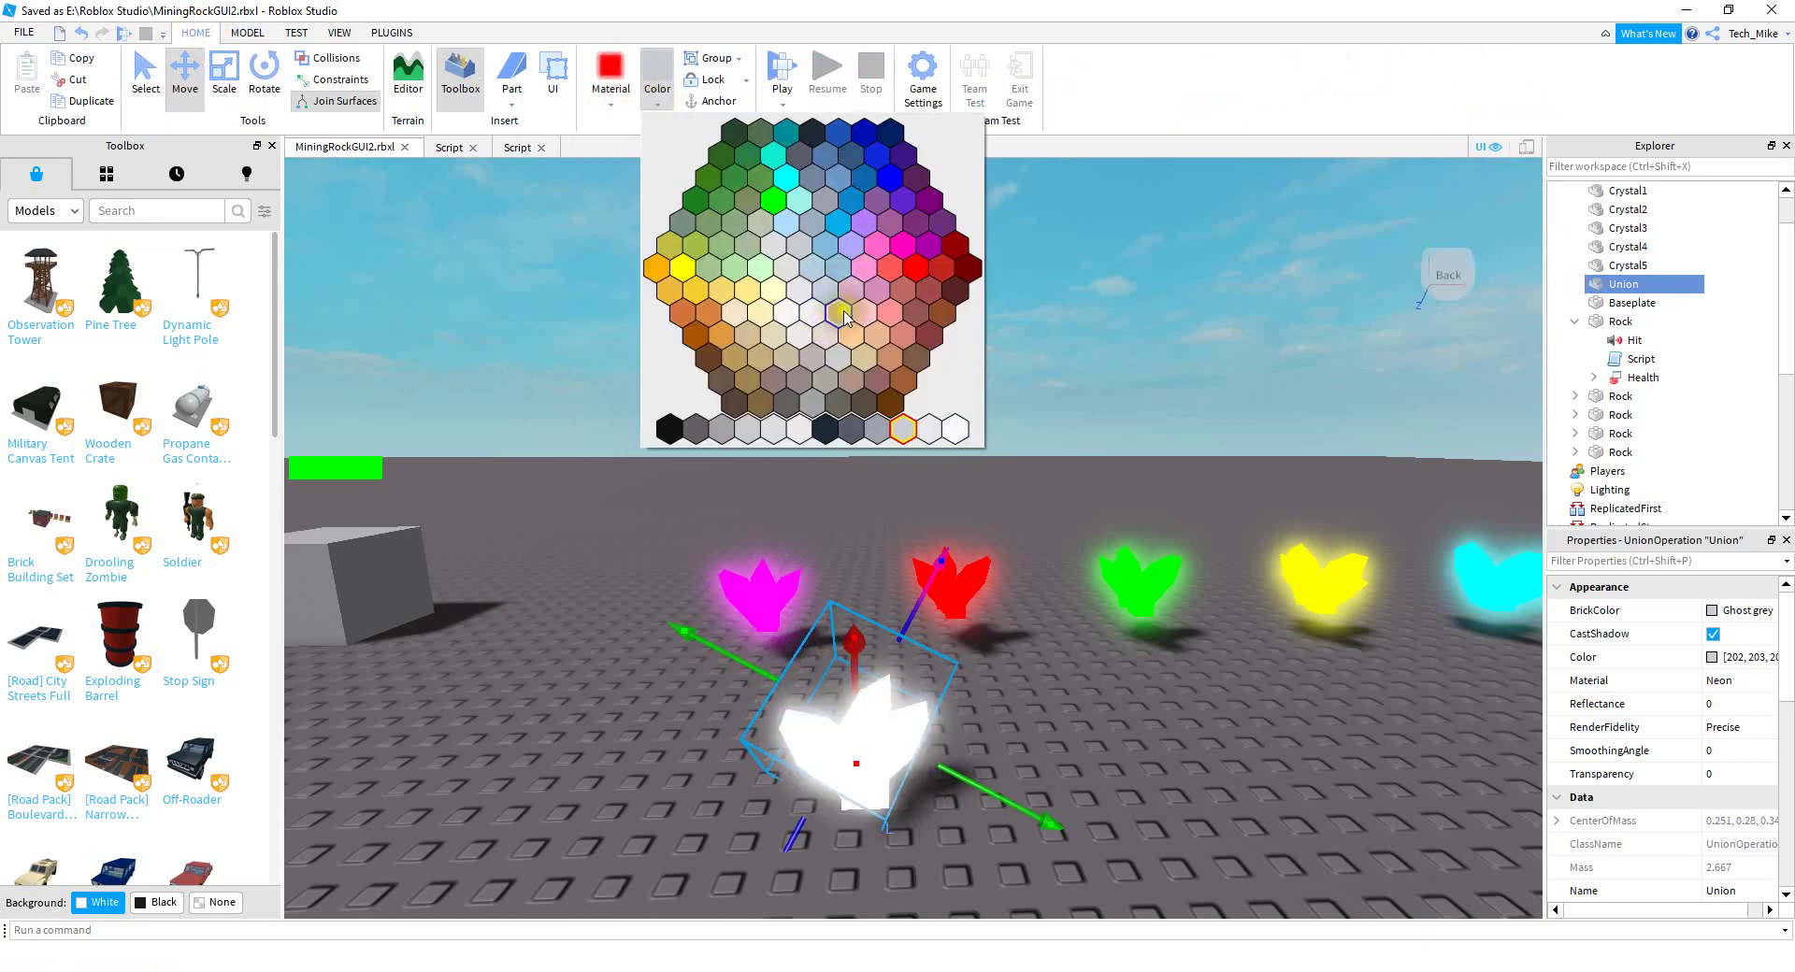
left_click(892, 182)
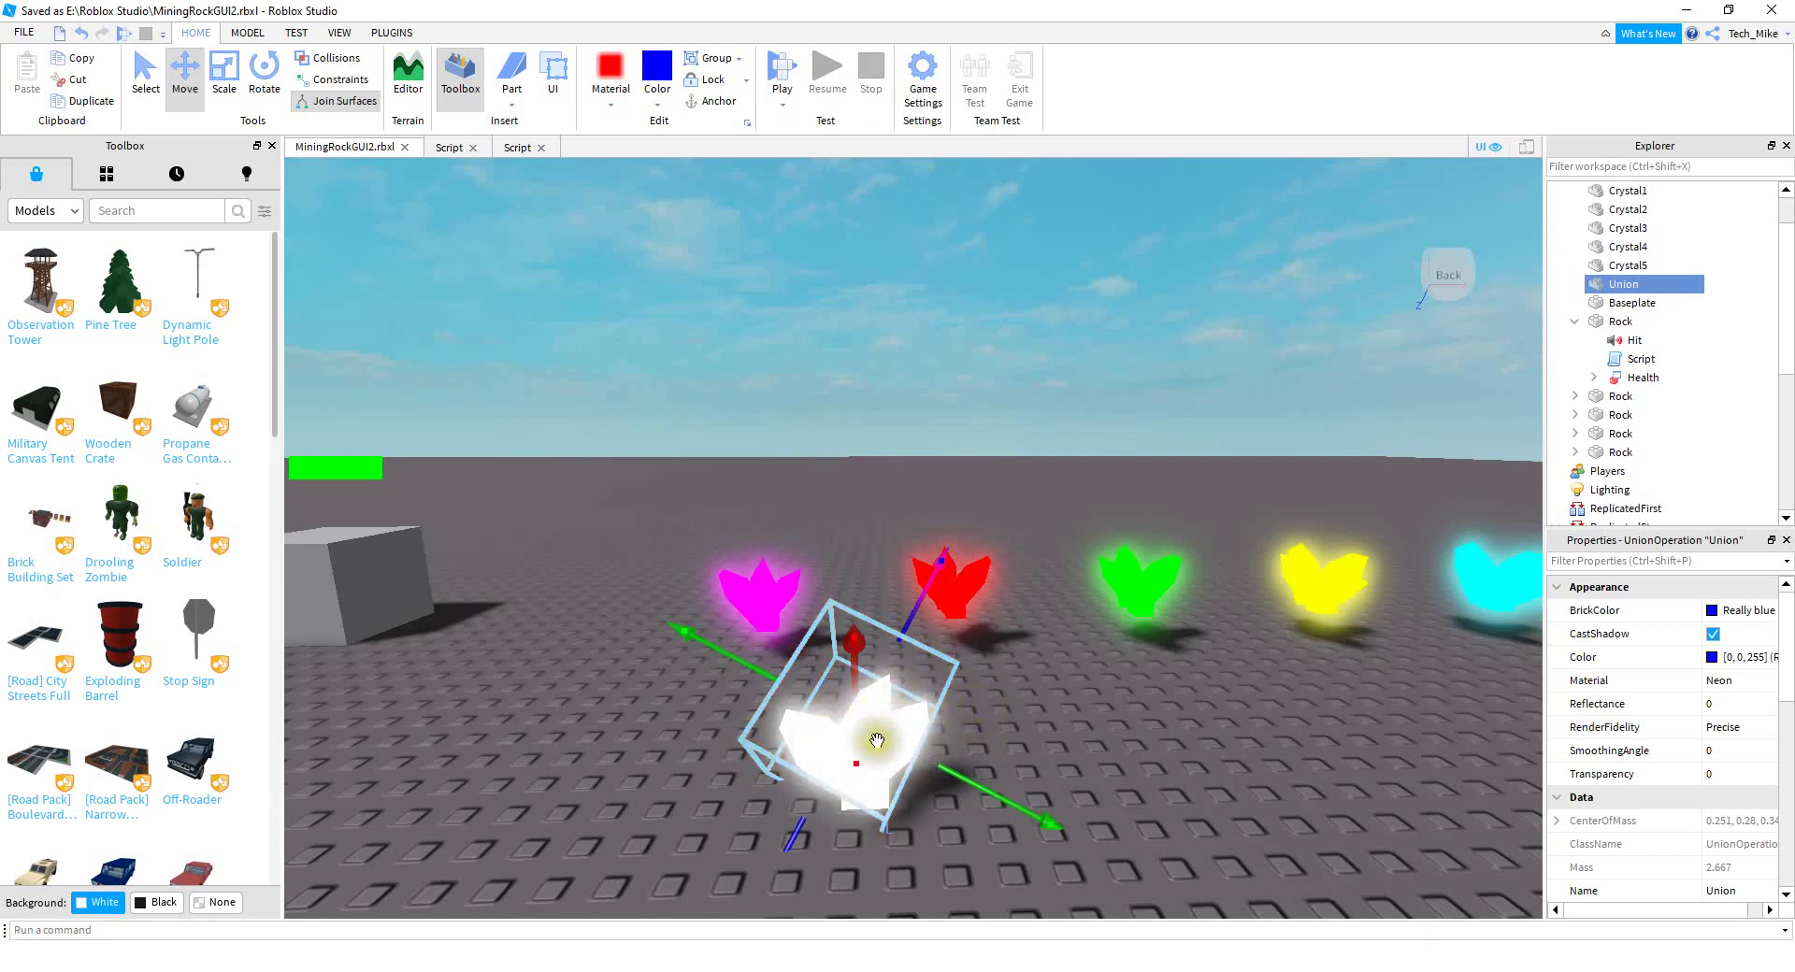
Turn on UsePartColor for the new crystal union
scroll(1654, 592, "down", 4)
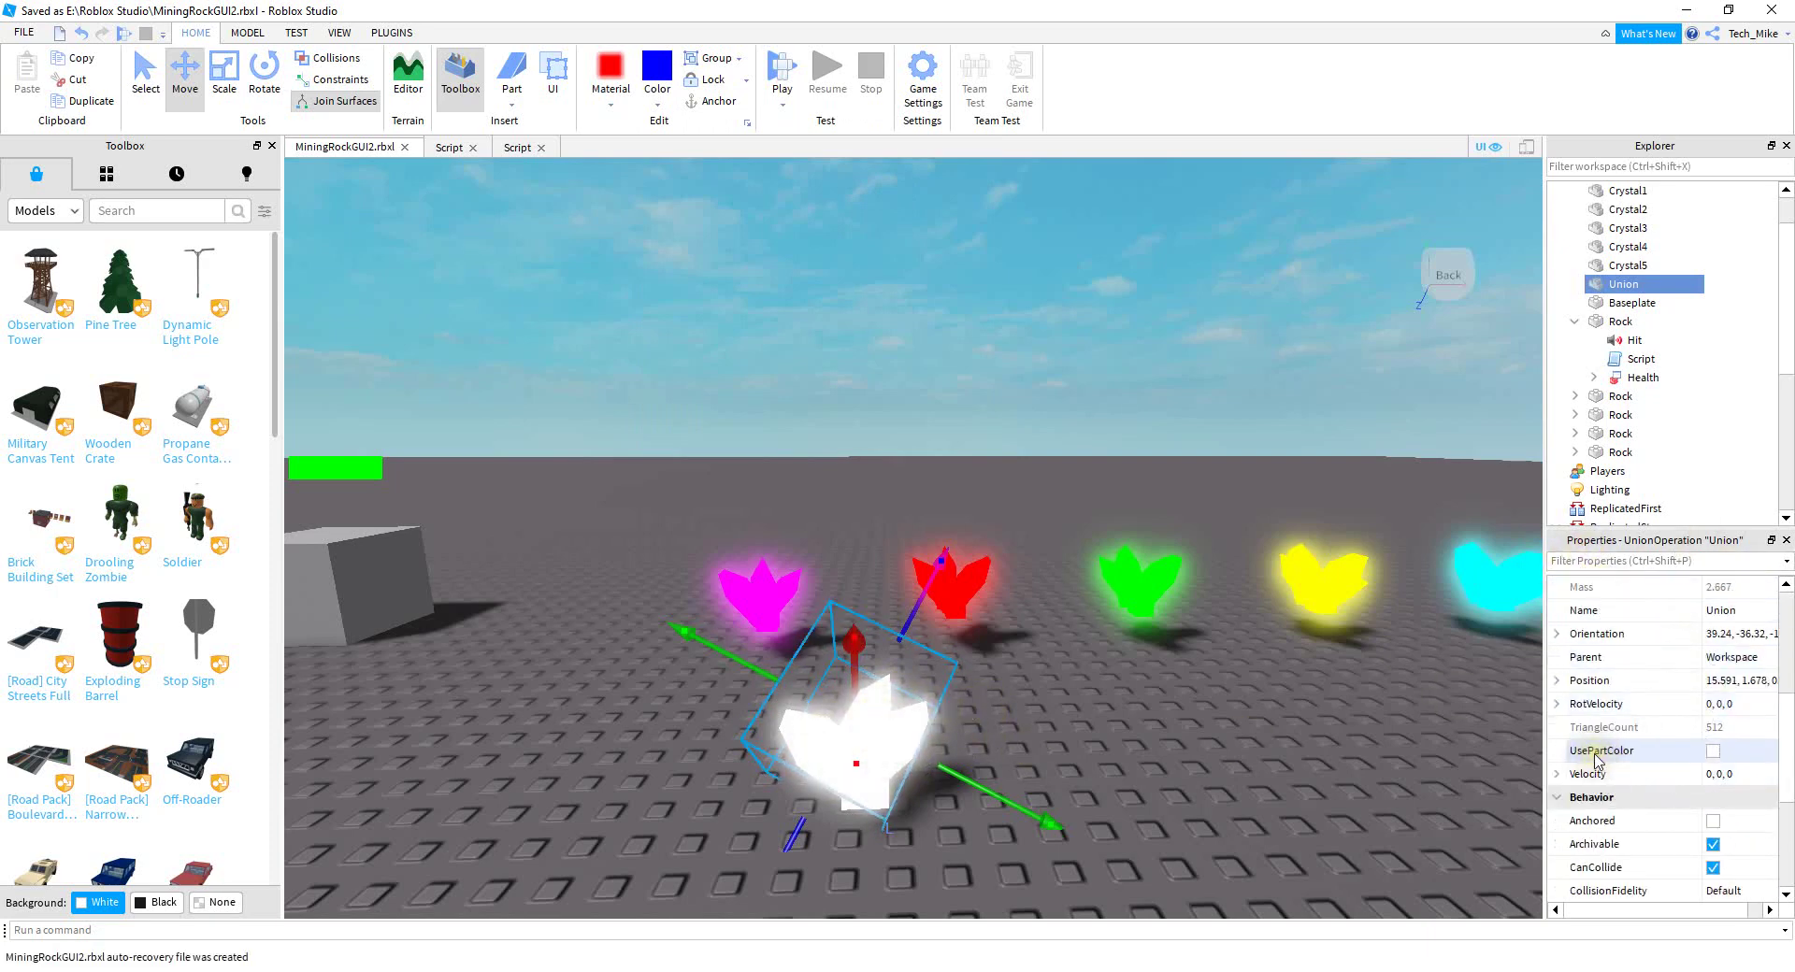
left_click(1713, 751)
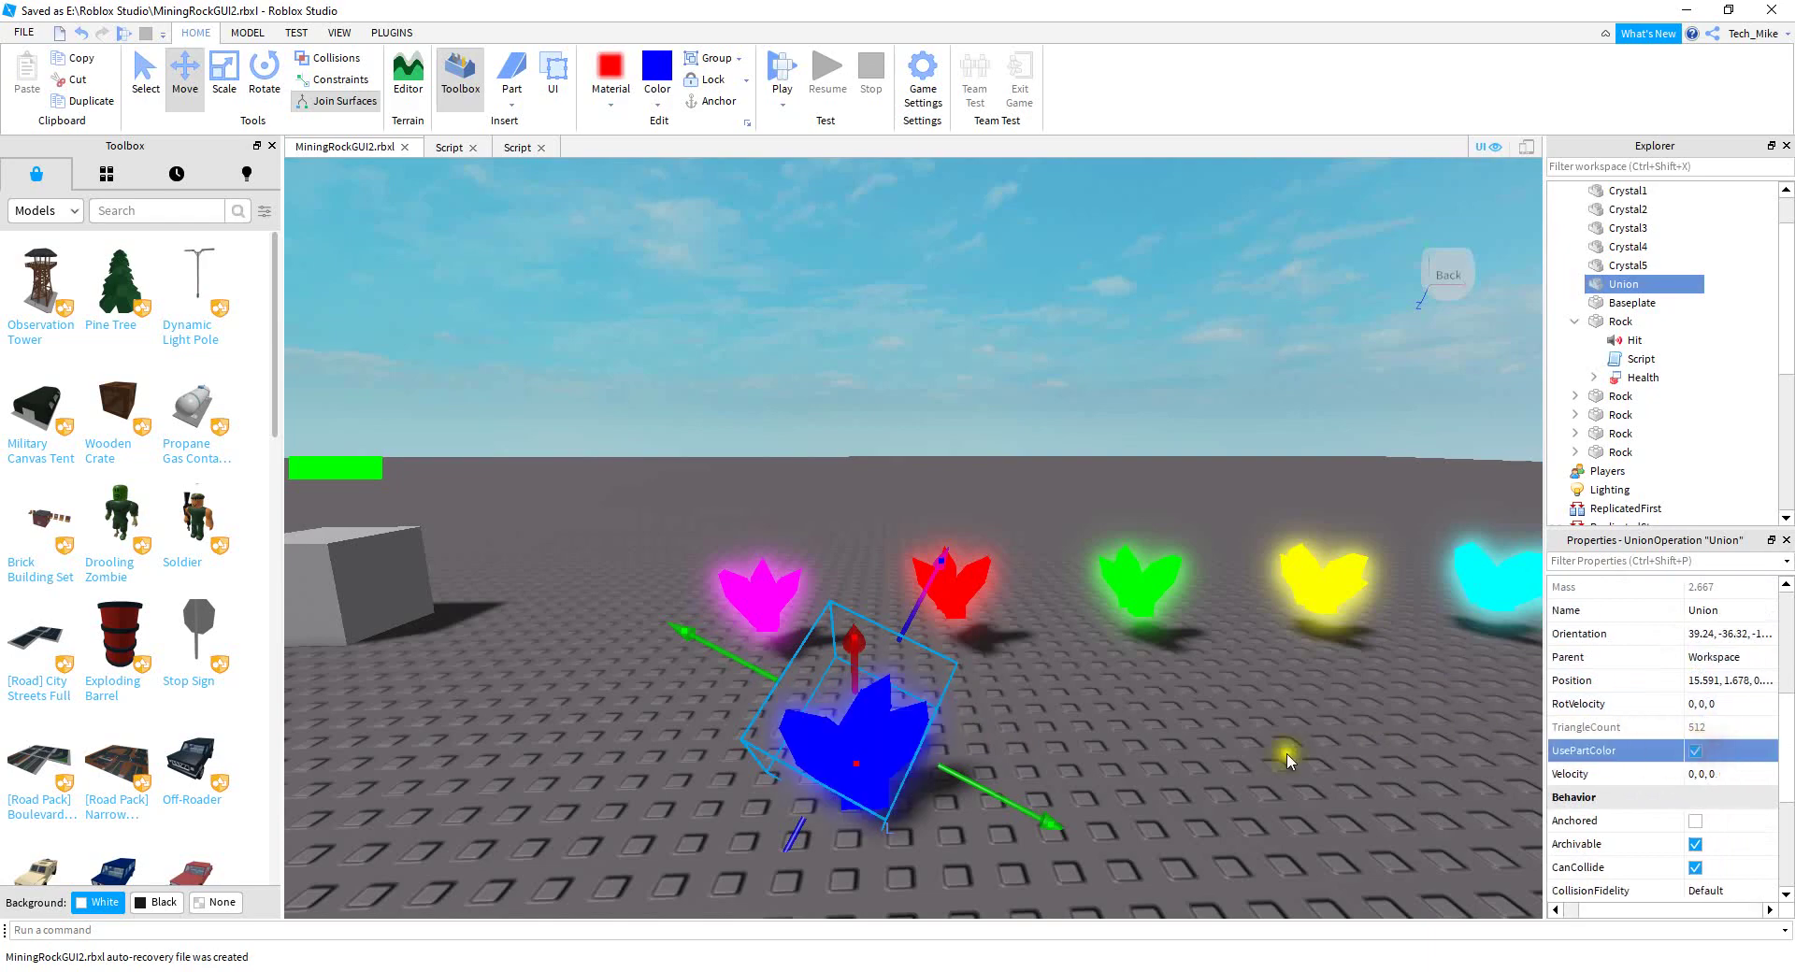
right_click_drag(1046, 770, 1123, 734)
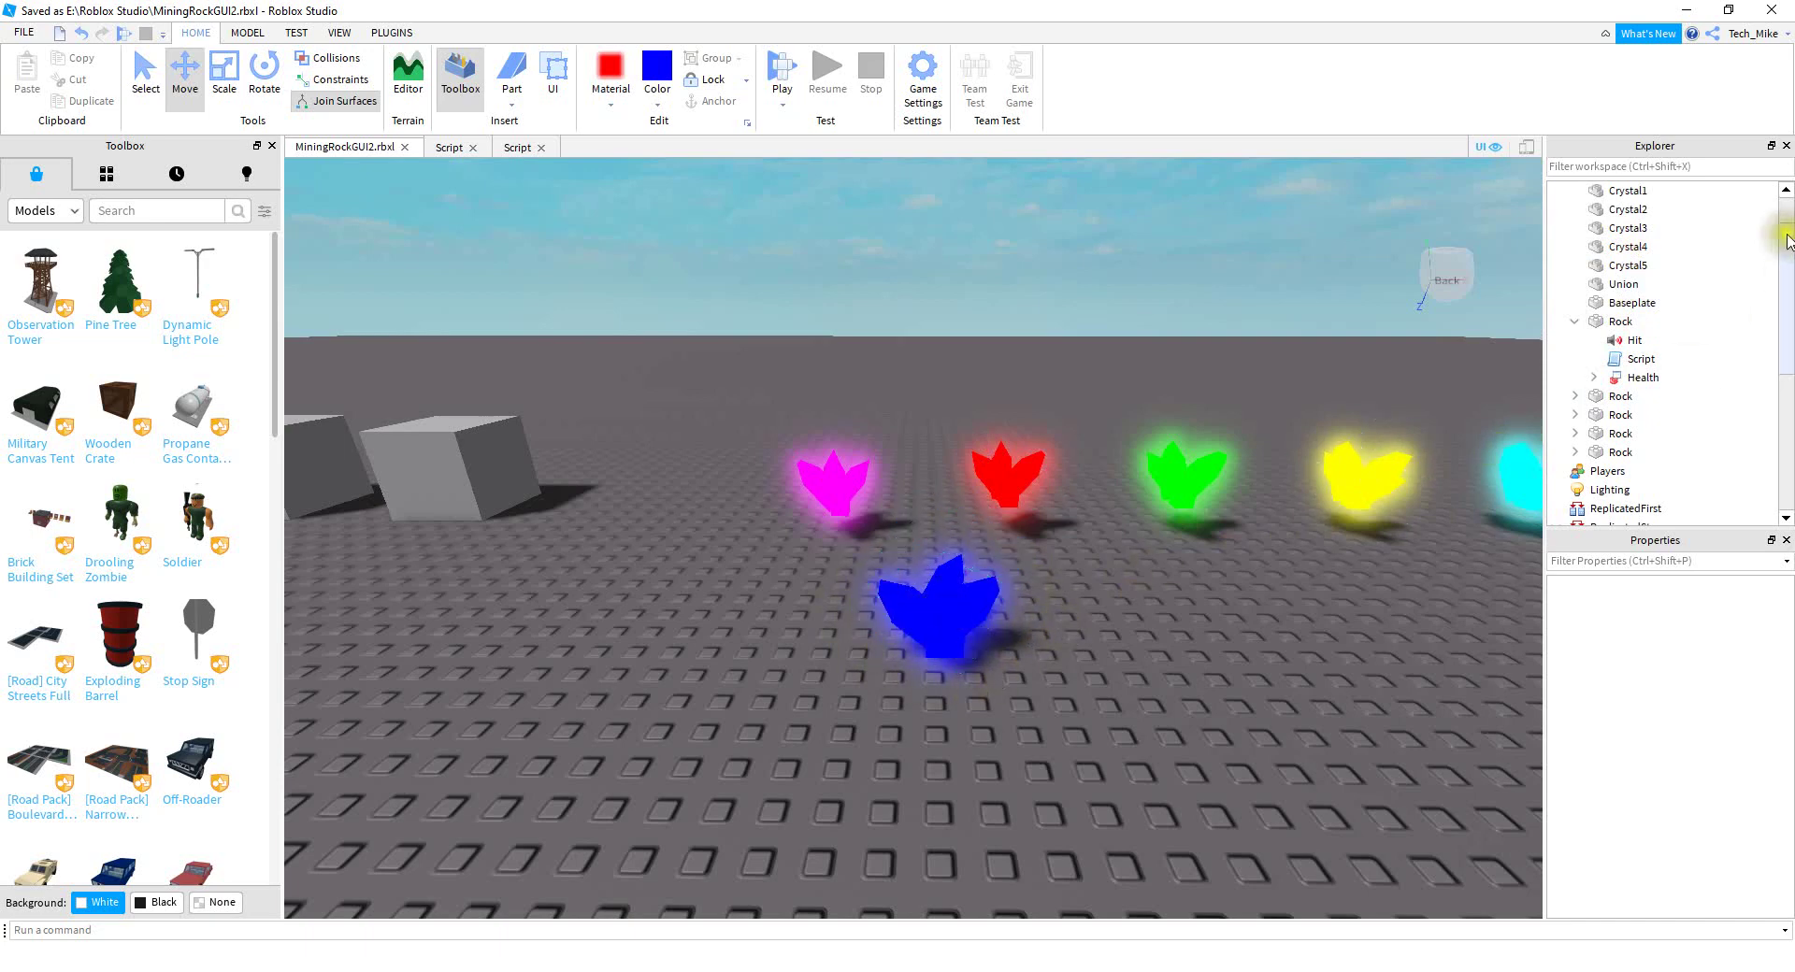
Delete the newly built blue crystal union from the Workspace
scroll(1683, 281, "up", 1)
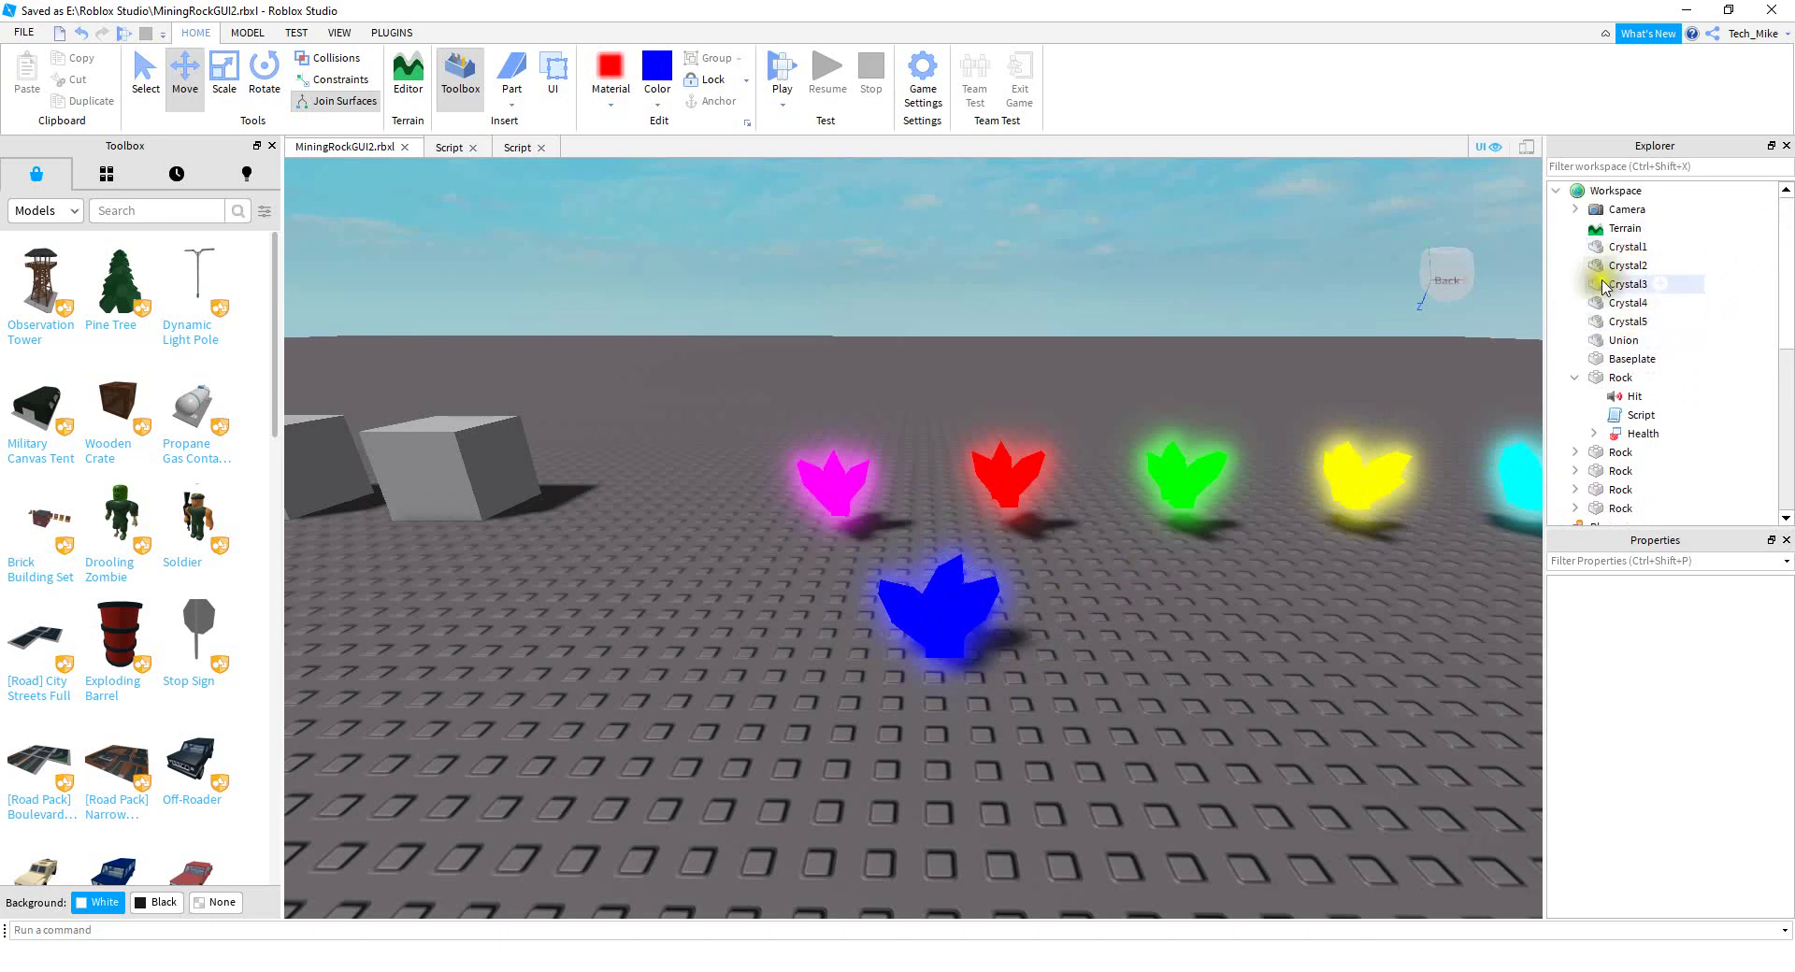
middle_click_drag(1112, 651, 1327, 534)
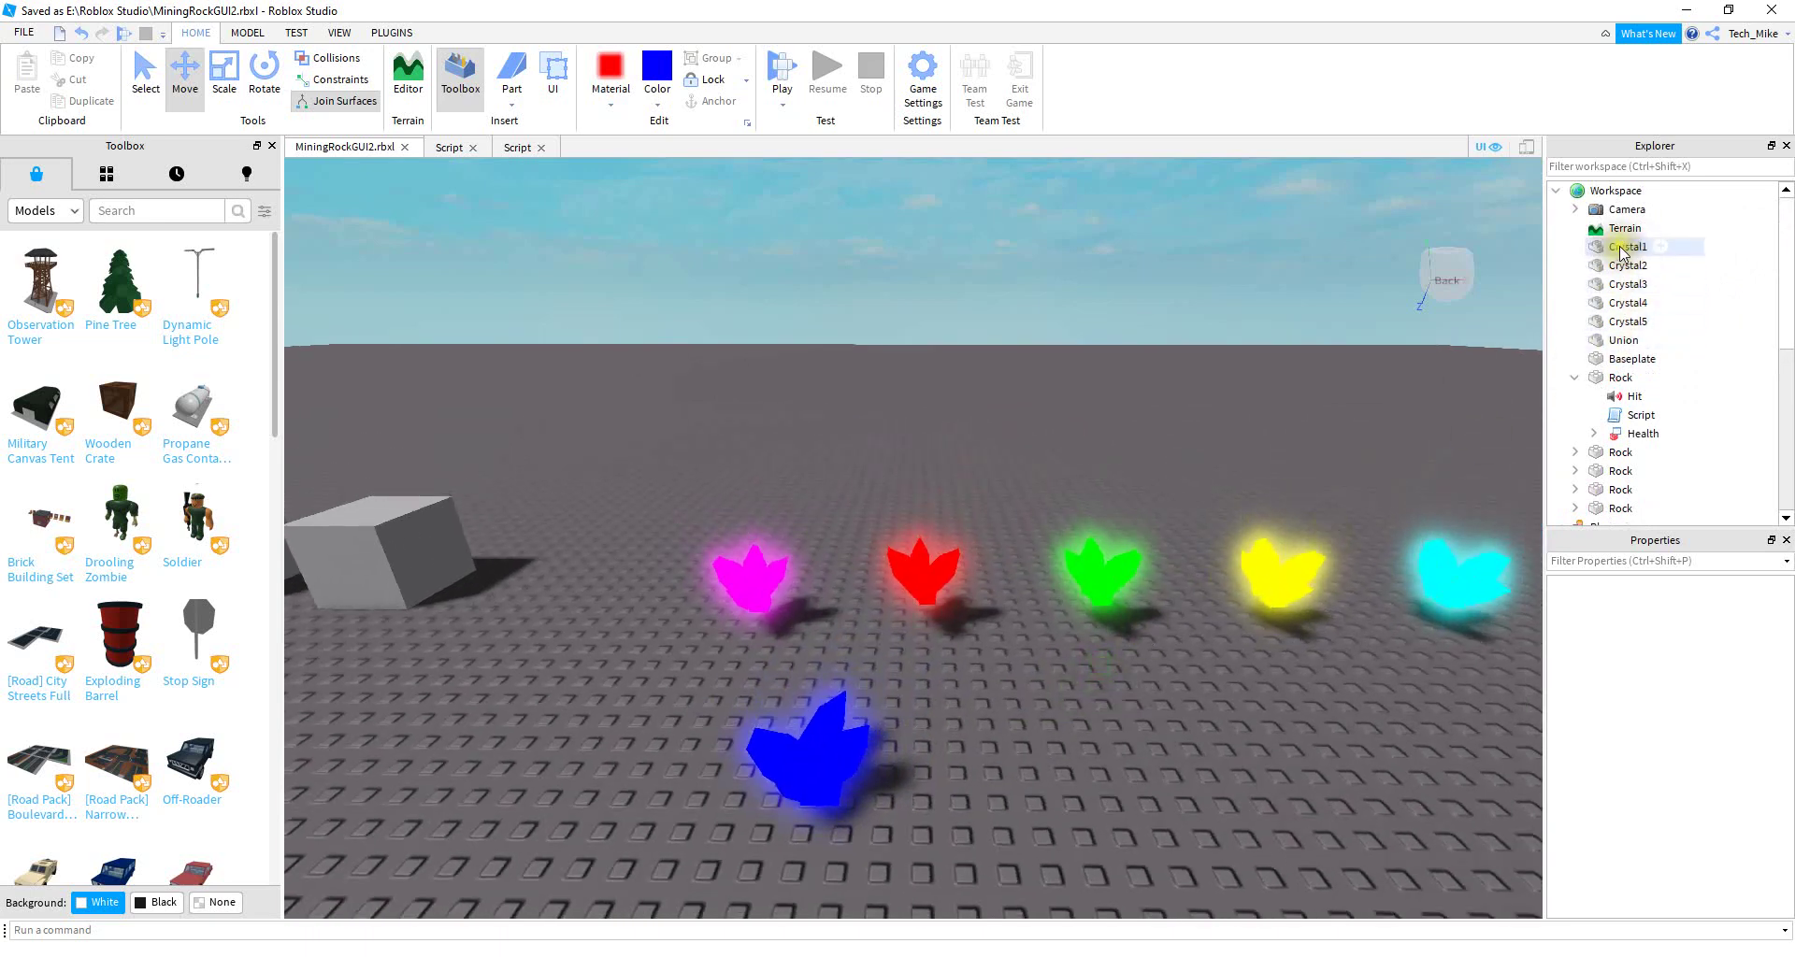
left_click(1627, 340)
key("Delete")
scroll(1119, 638, "down", 3)
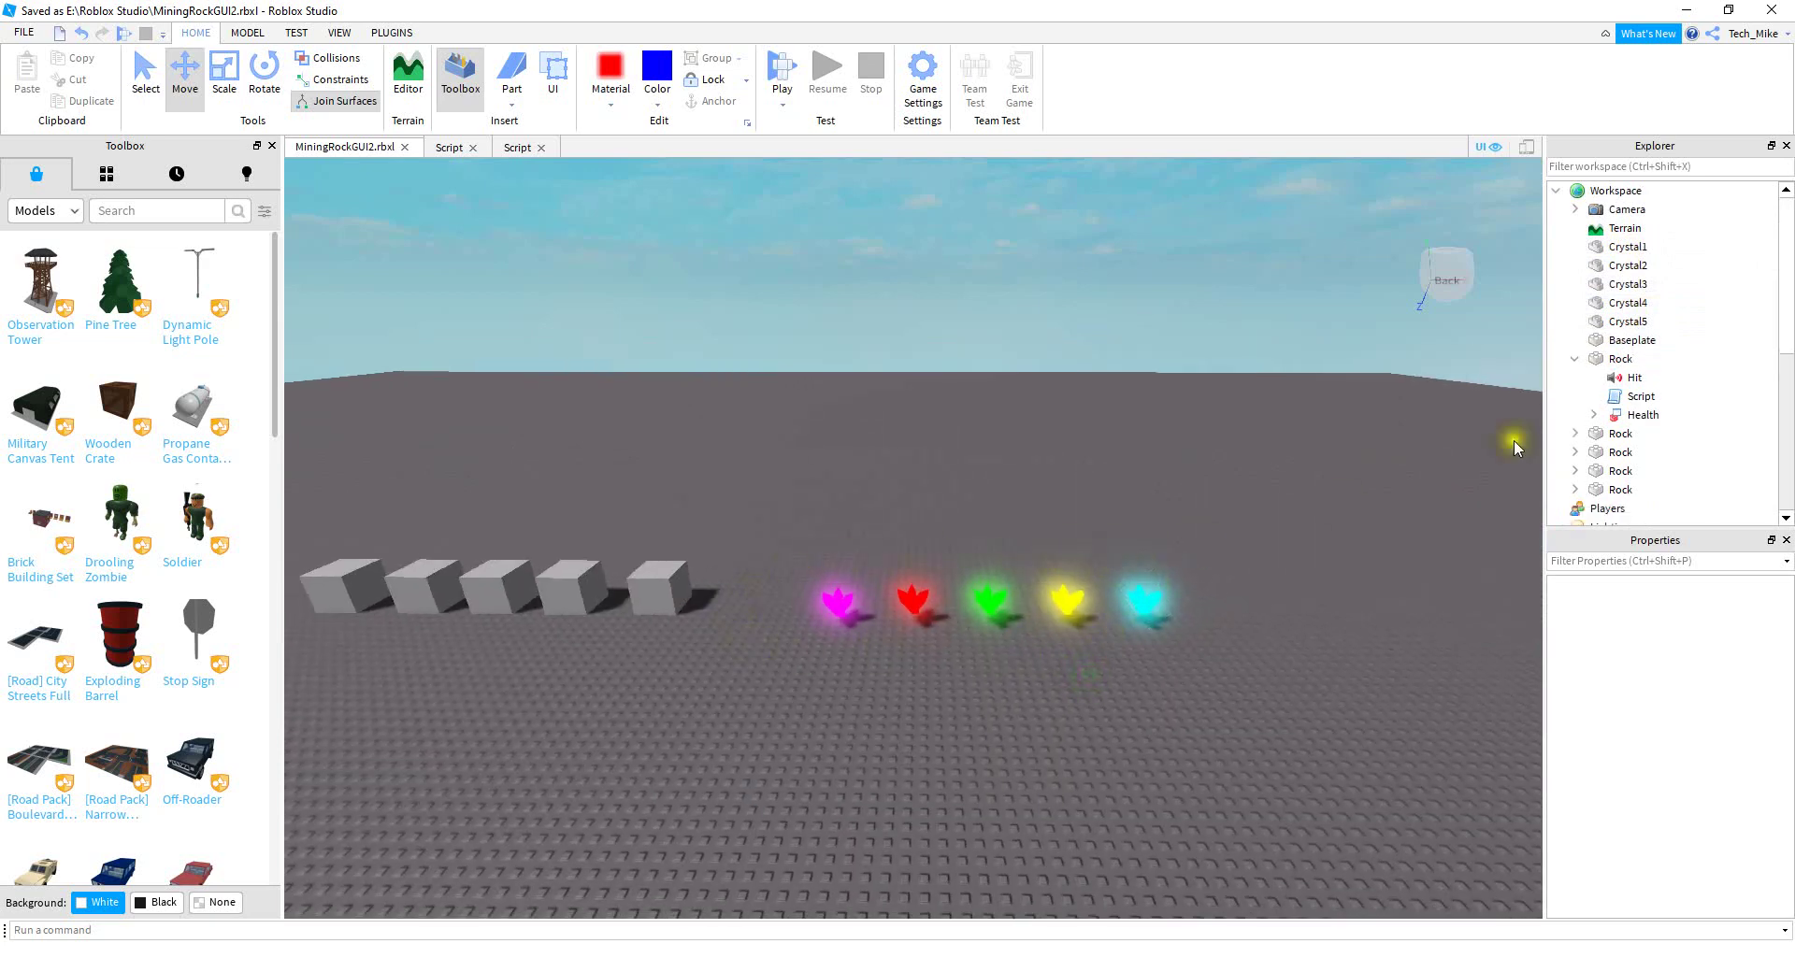
scroll(1608, 383, "down", 3)
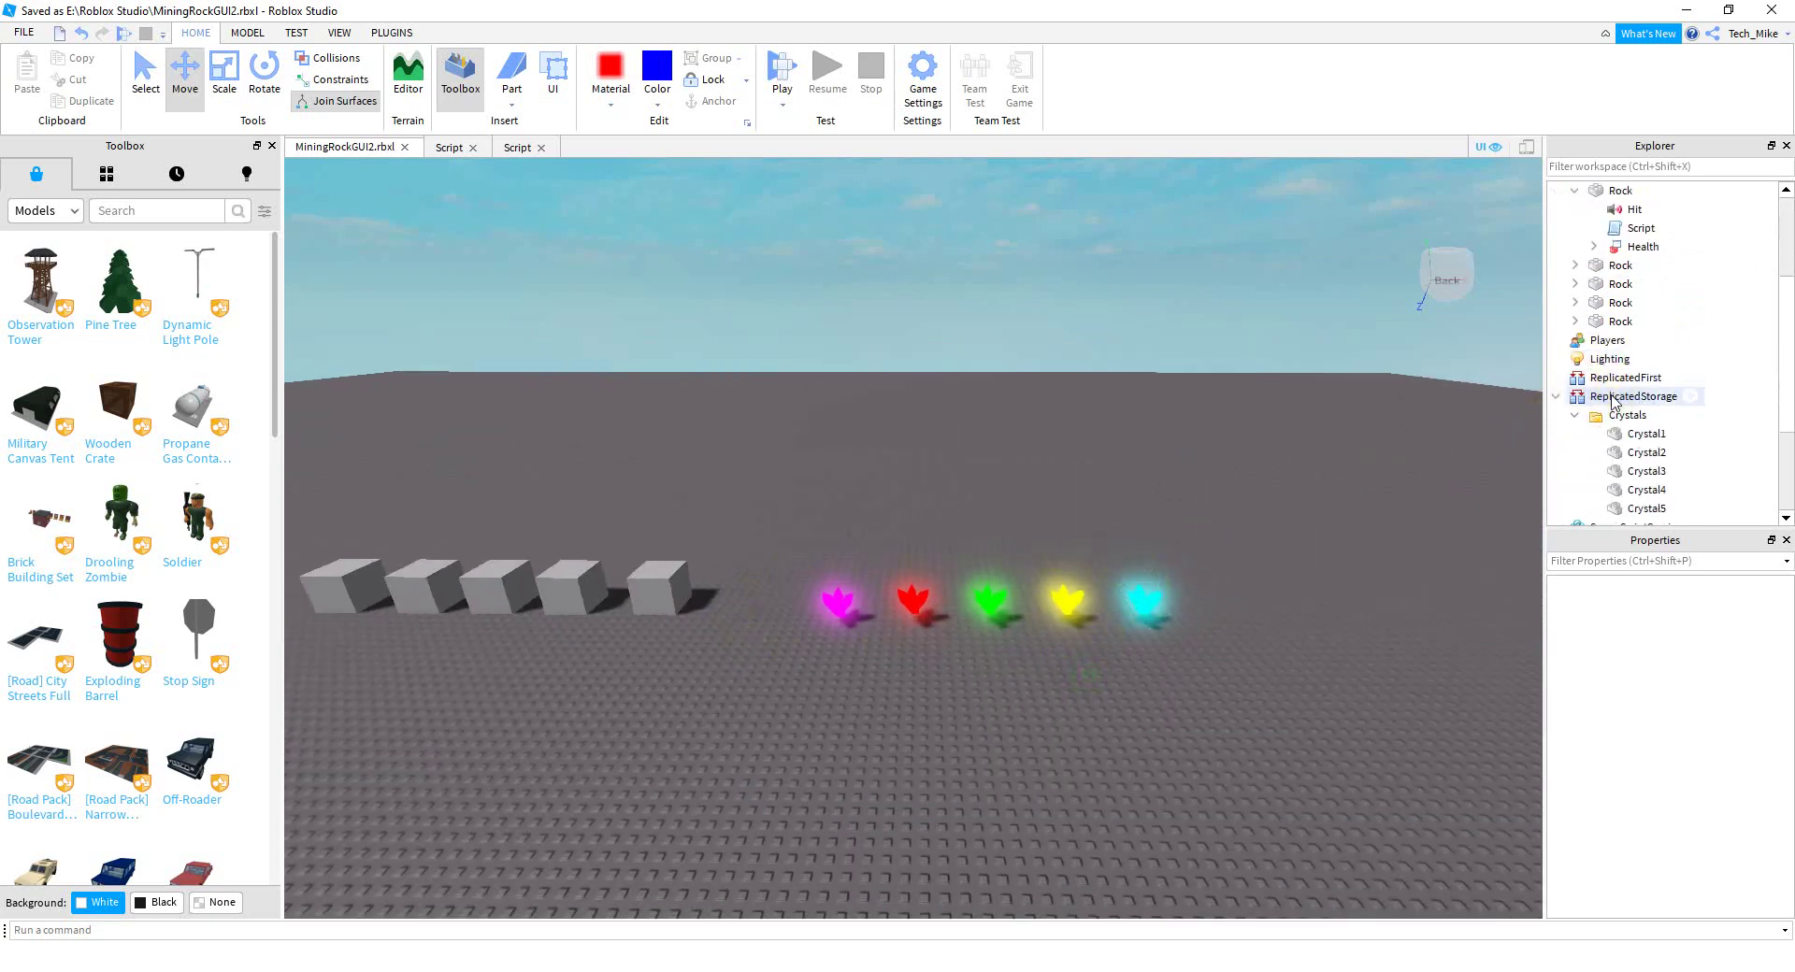
scroll(1610, 400, "down", 1)
left_click(1624, 361)
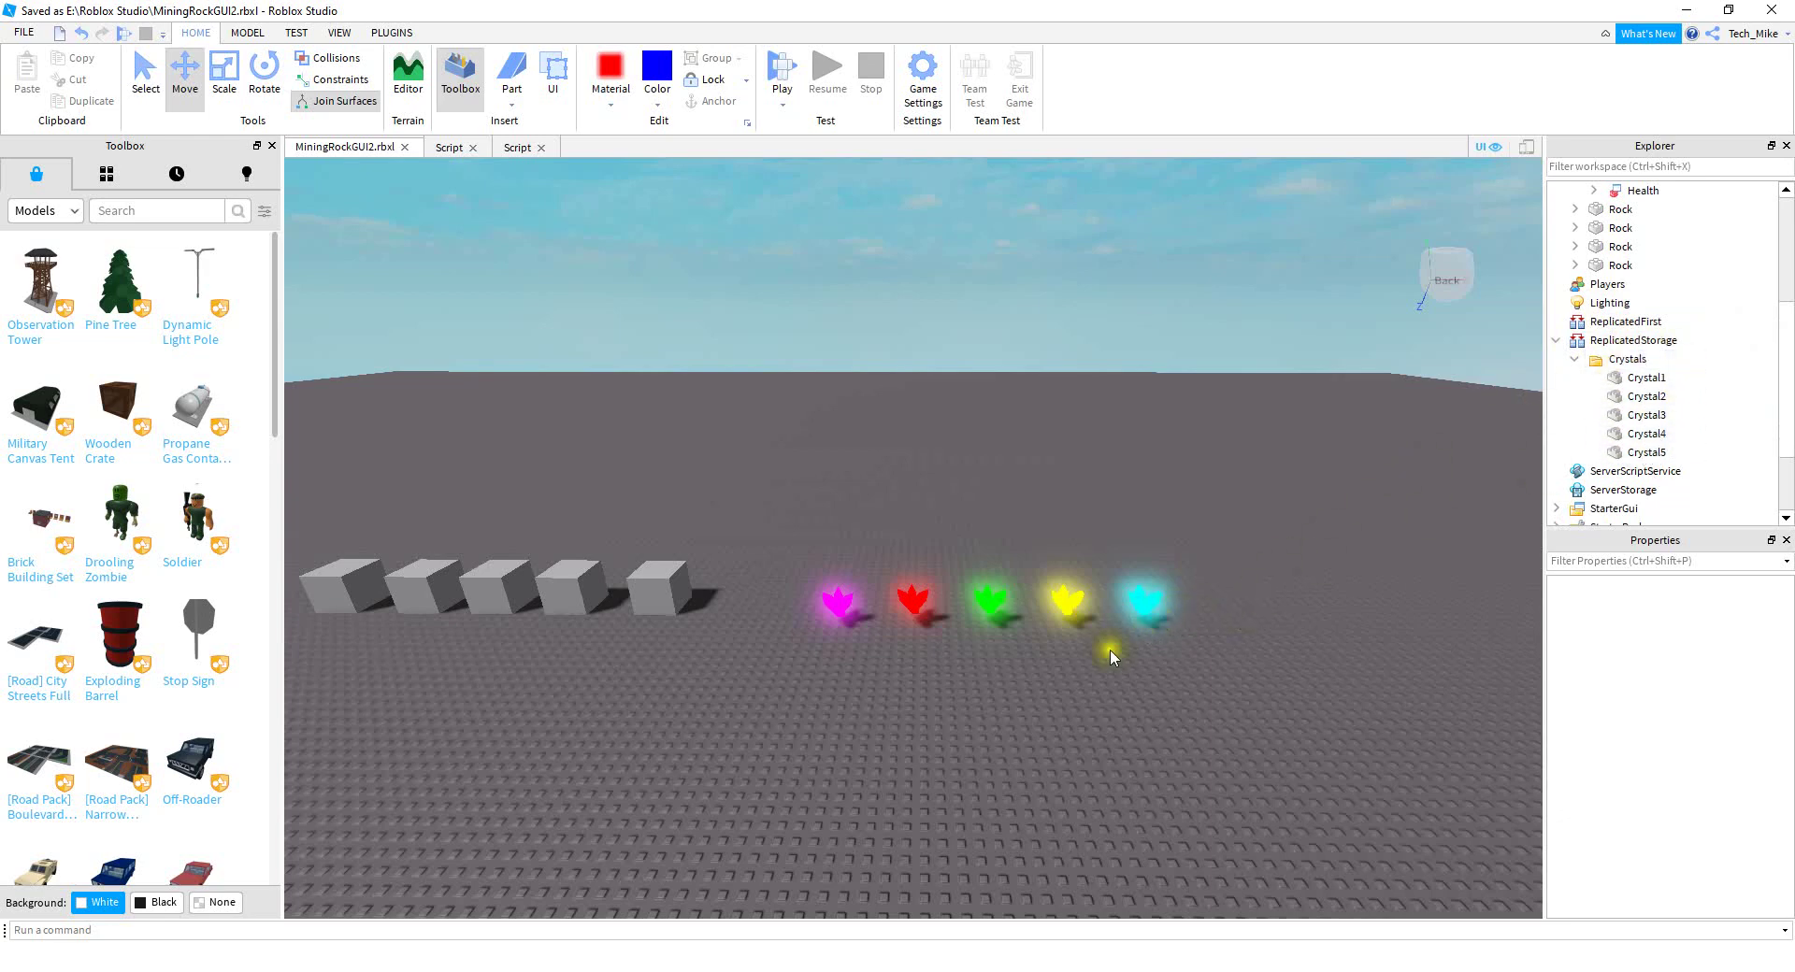
left_click_drag(1163, 632, 817, 575)
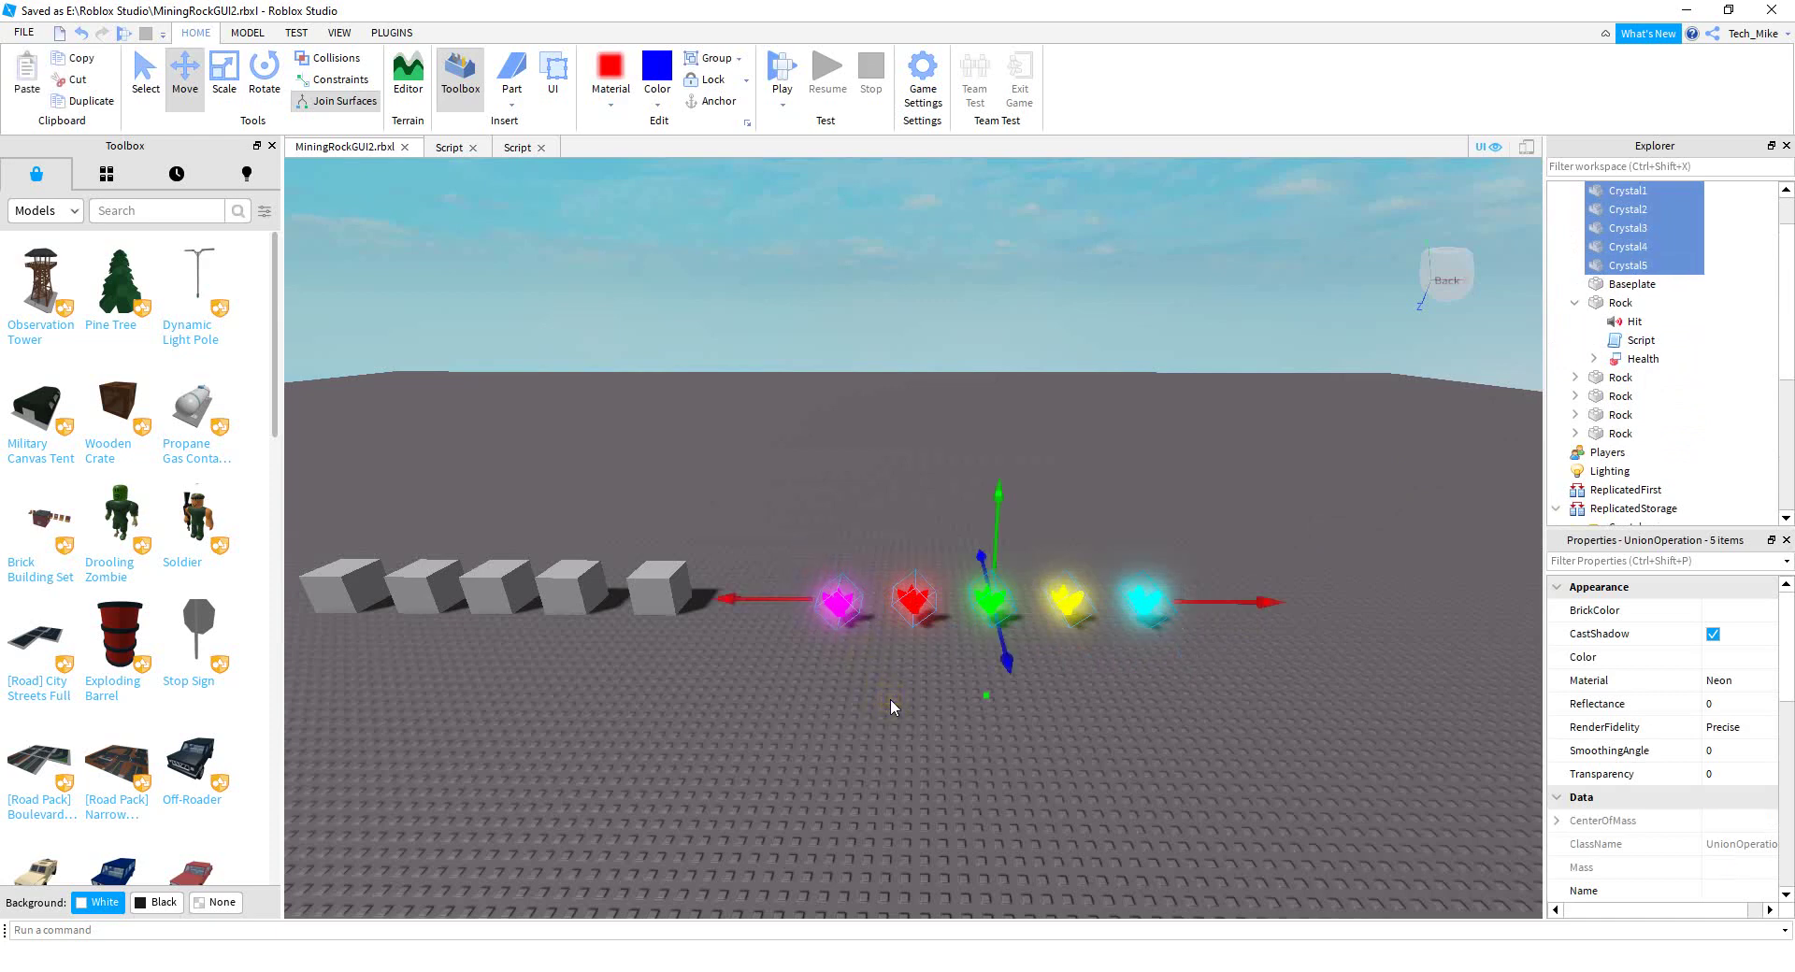
scroll(1655, 409, "down", 2)
scroll(1639, 400, "down", 1)
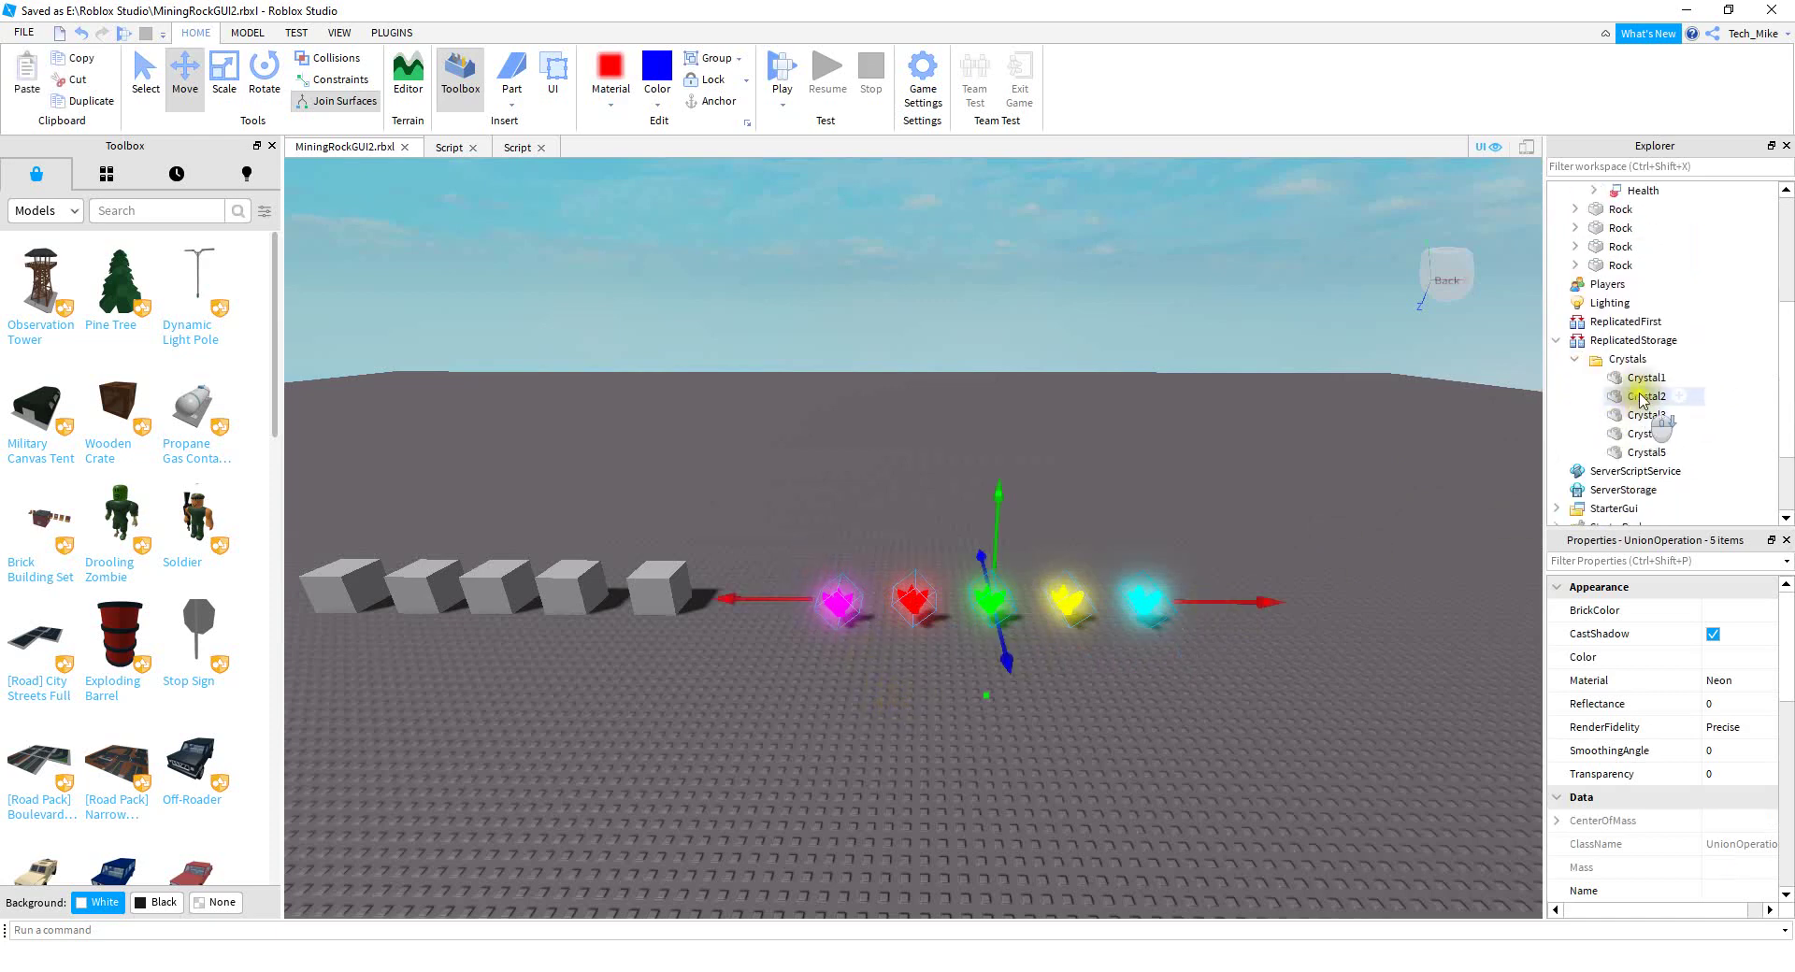
left_click(1612, 358)
right_click(1612, 358)
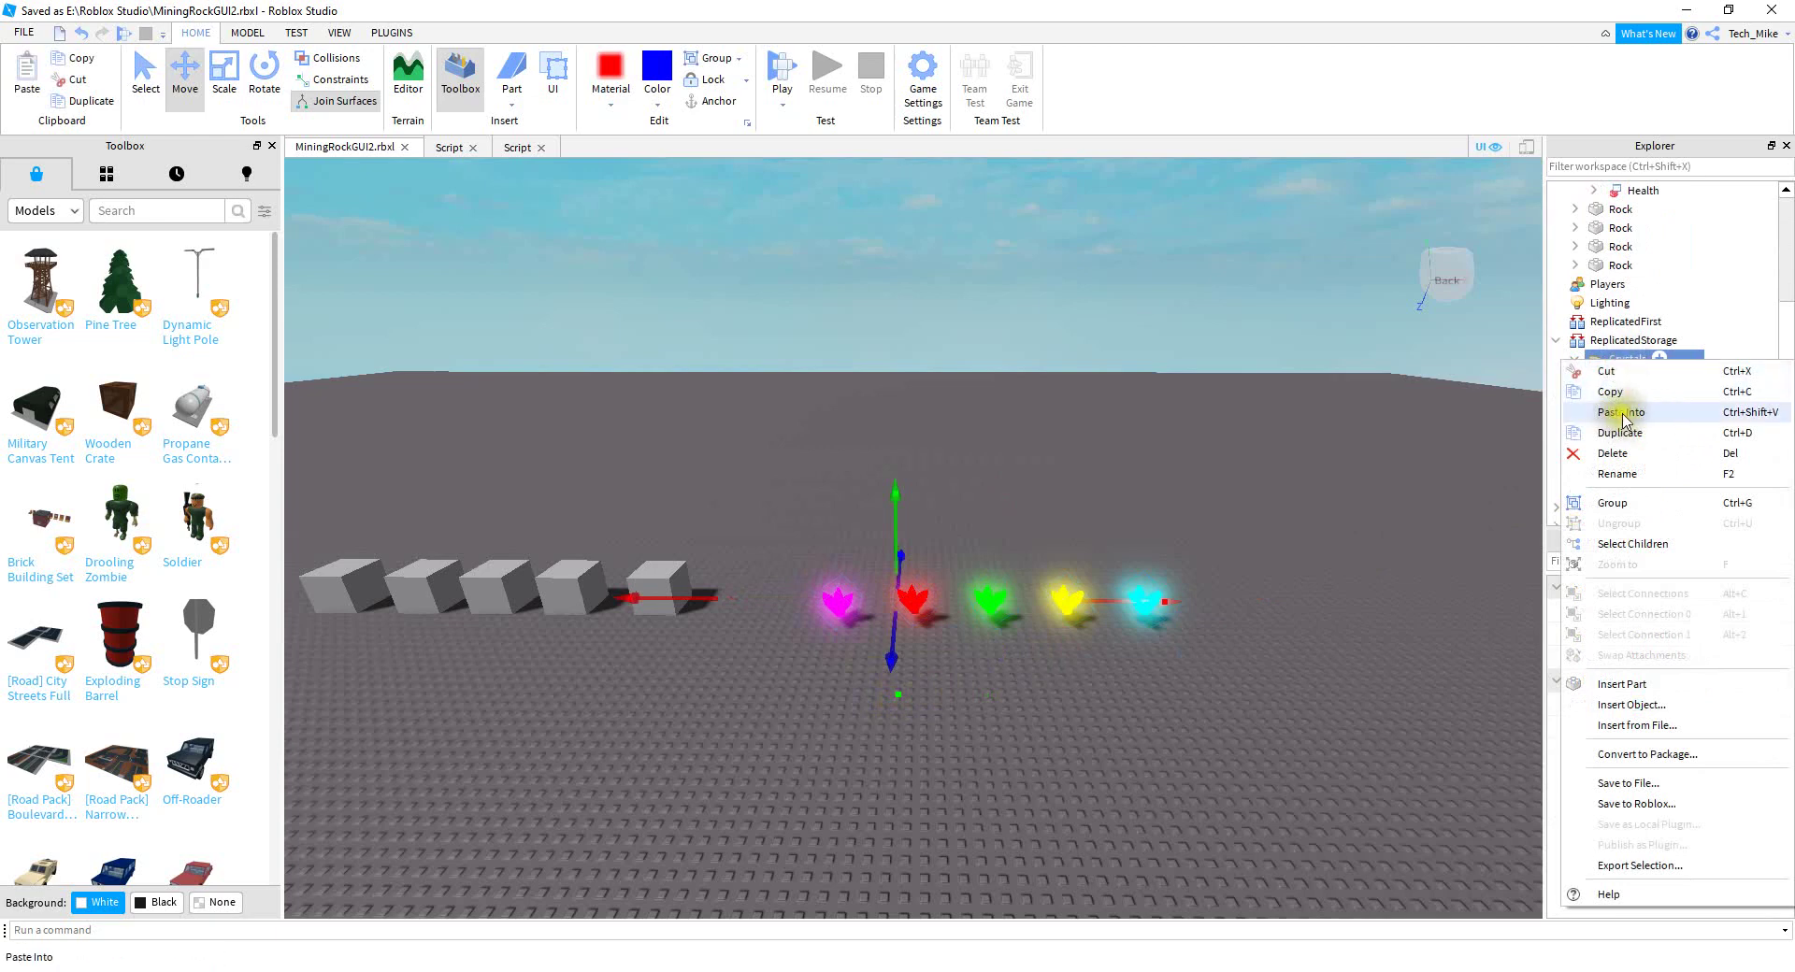
left_click(1275, 586)
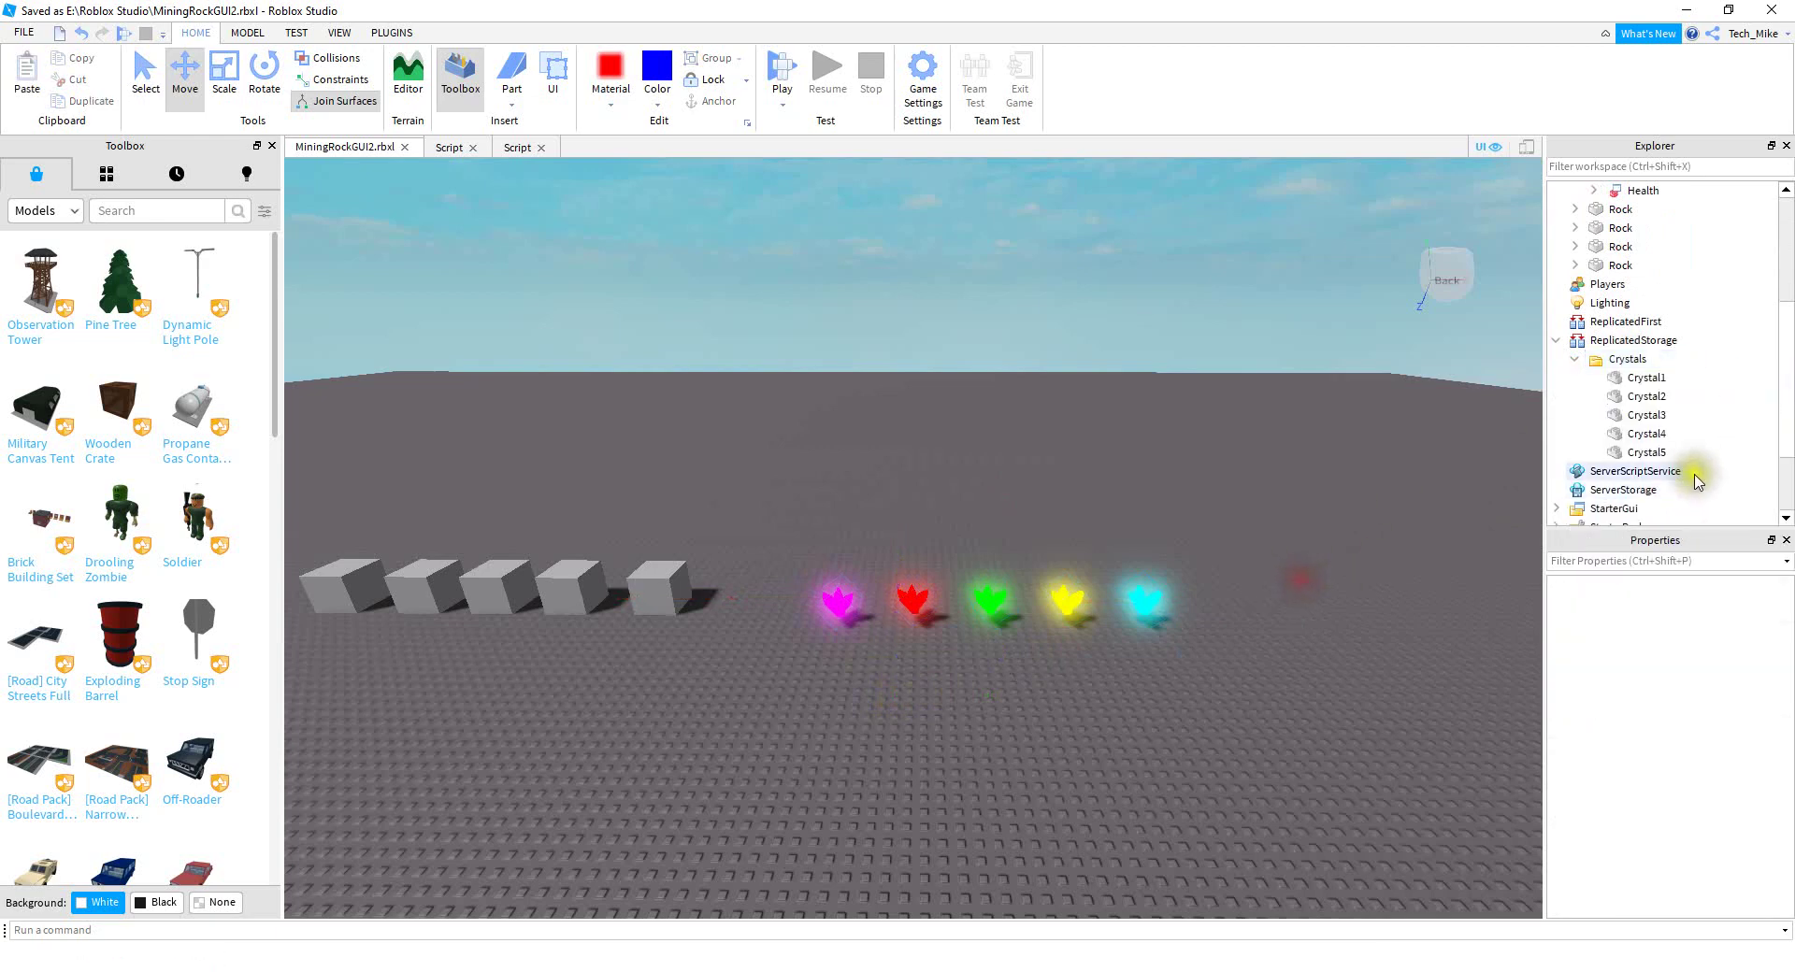
Replace the contents of the Crystals folder in ReplicatedStorage with copies of the Workspace crystals Crystal1 to Crystal5
left_click_drag(1739, 450, 1581, 375)
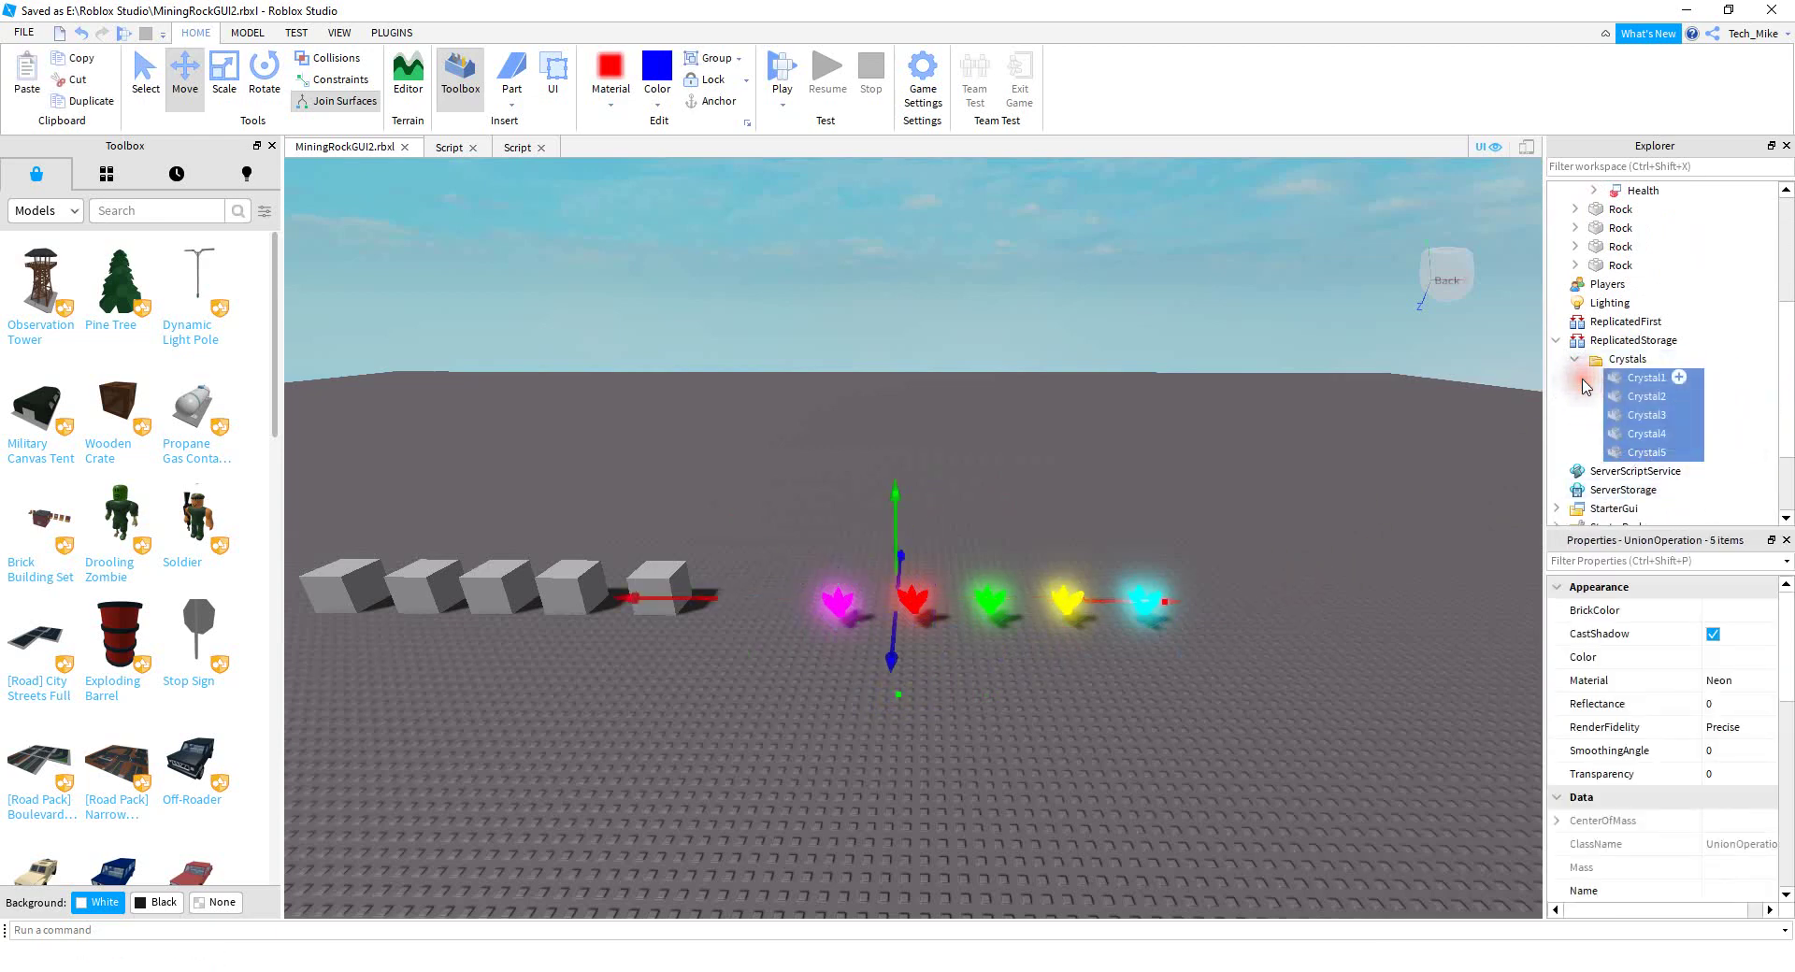
key("Delete")
left_click_drag(1212, 640, 770, 559)
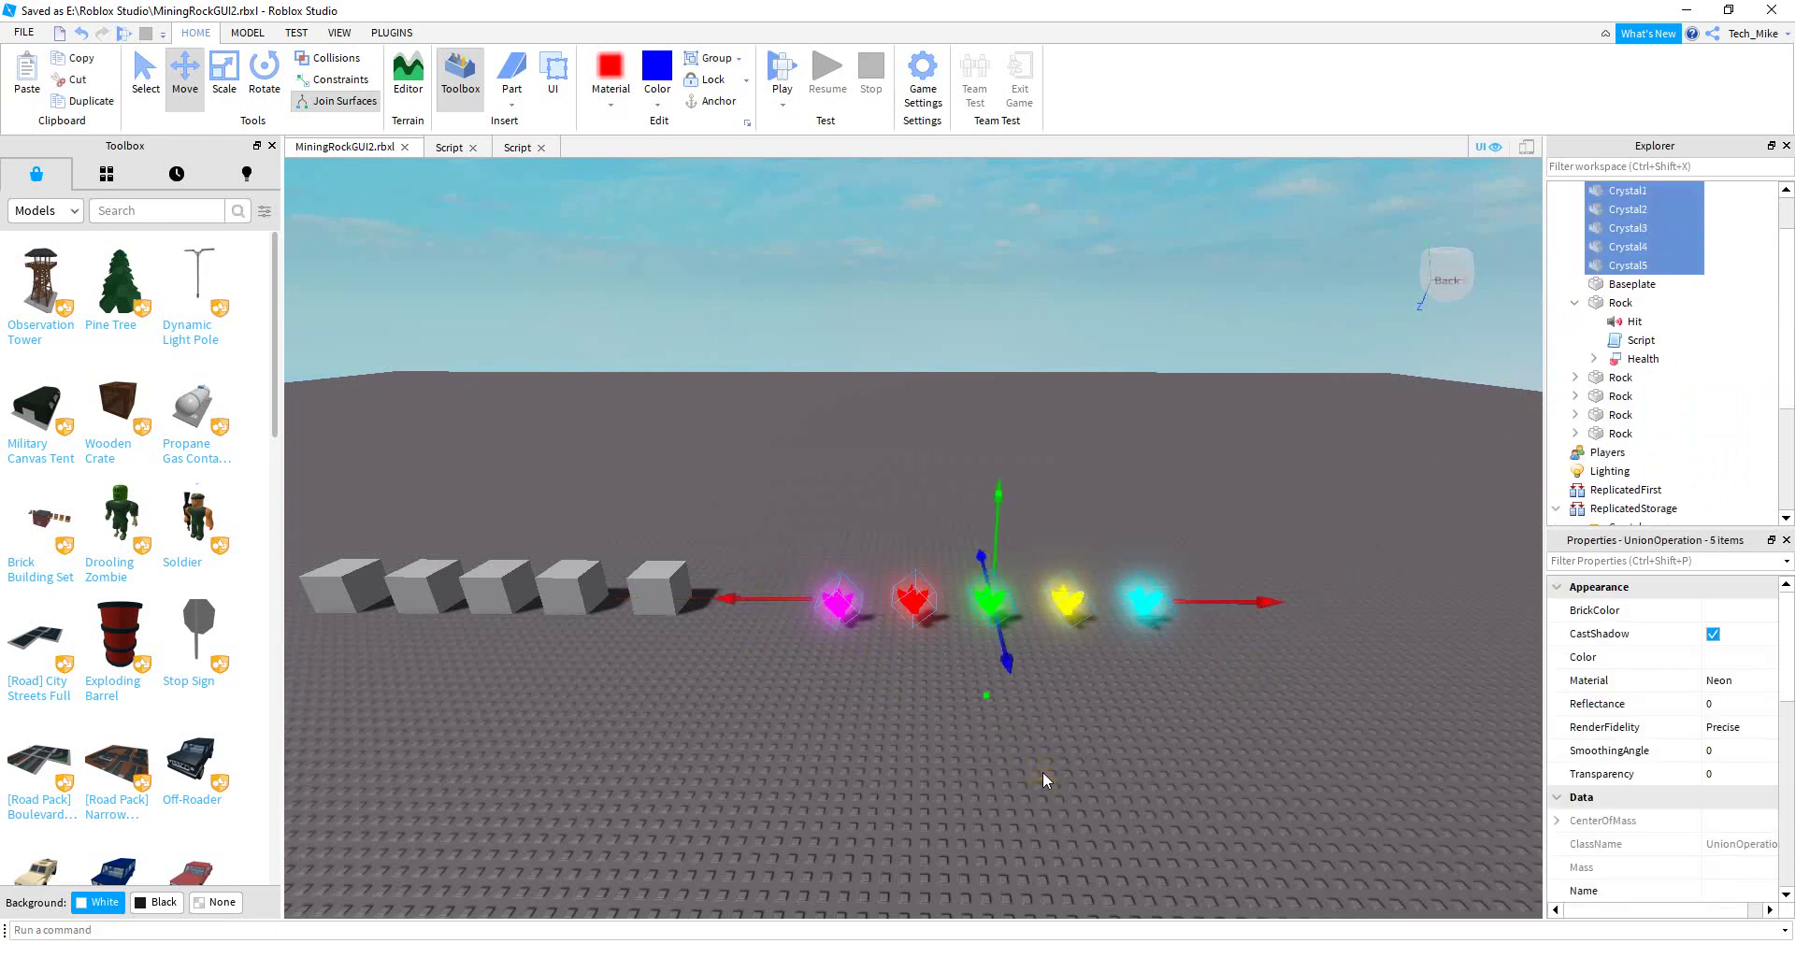
scroll(1574, 352, "up", 1)
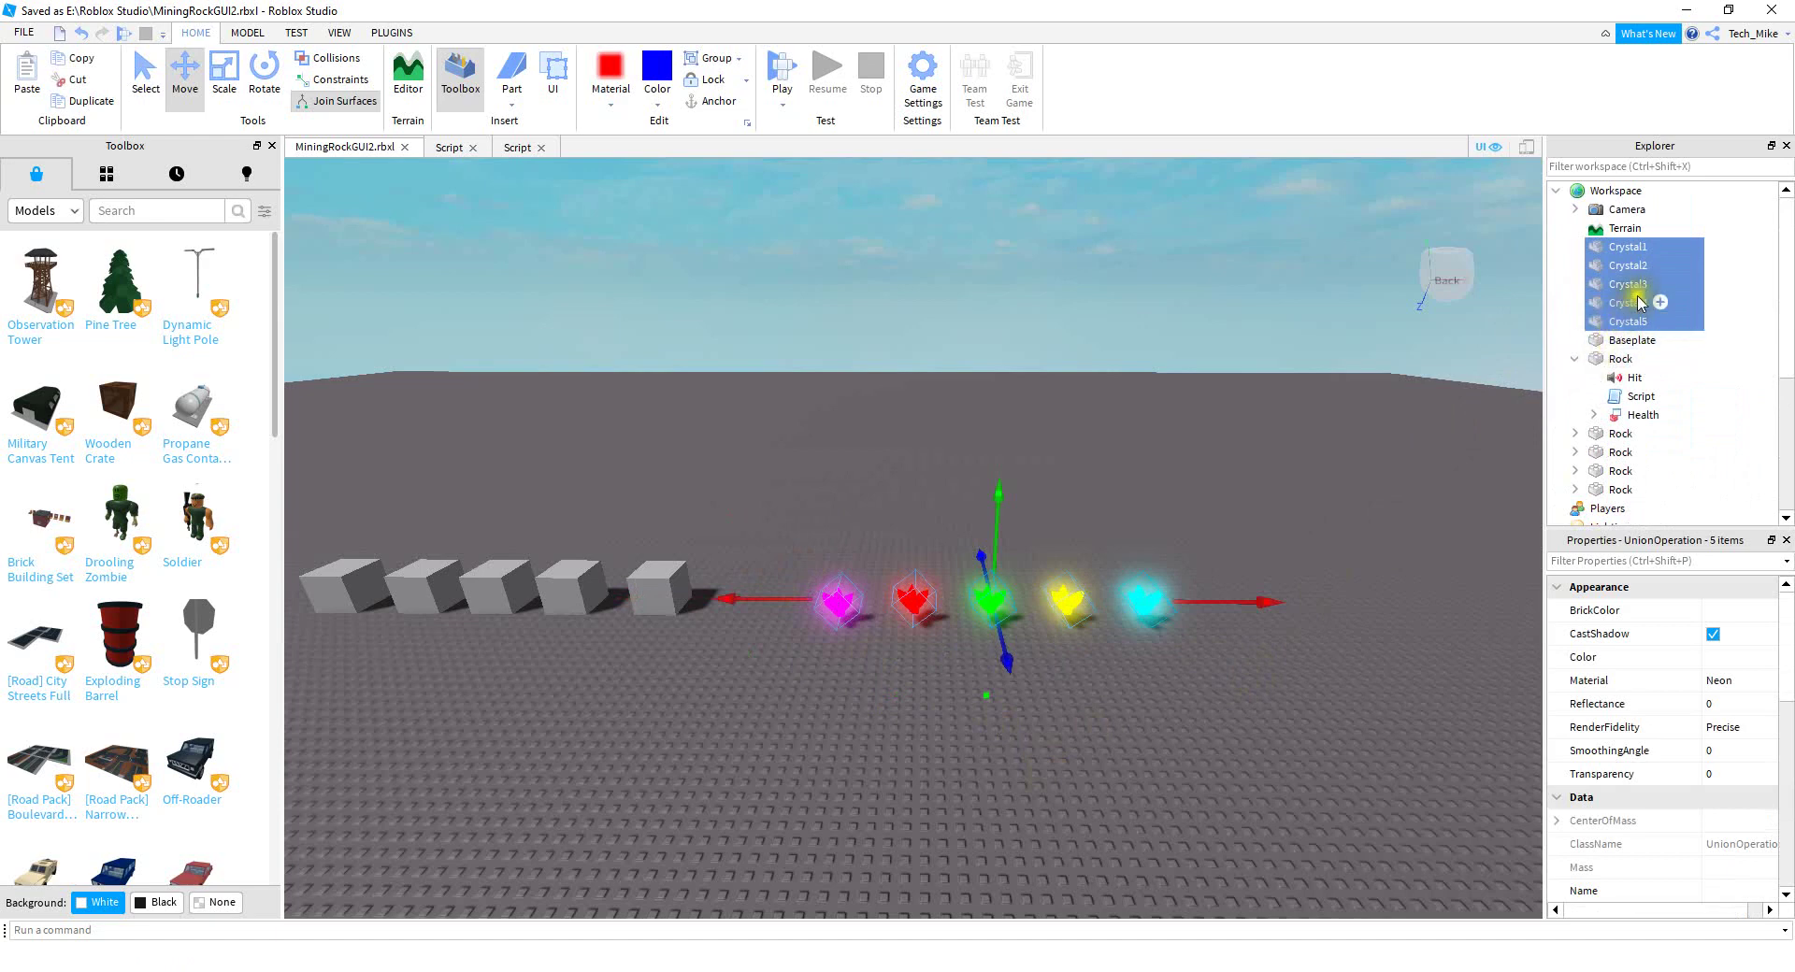
right_click(1627, 288)
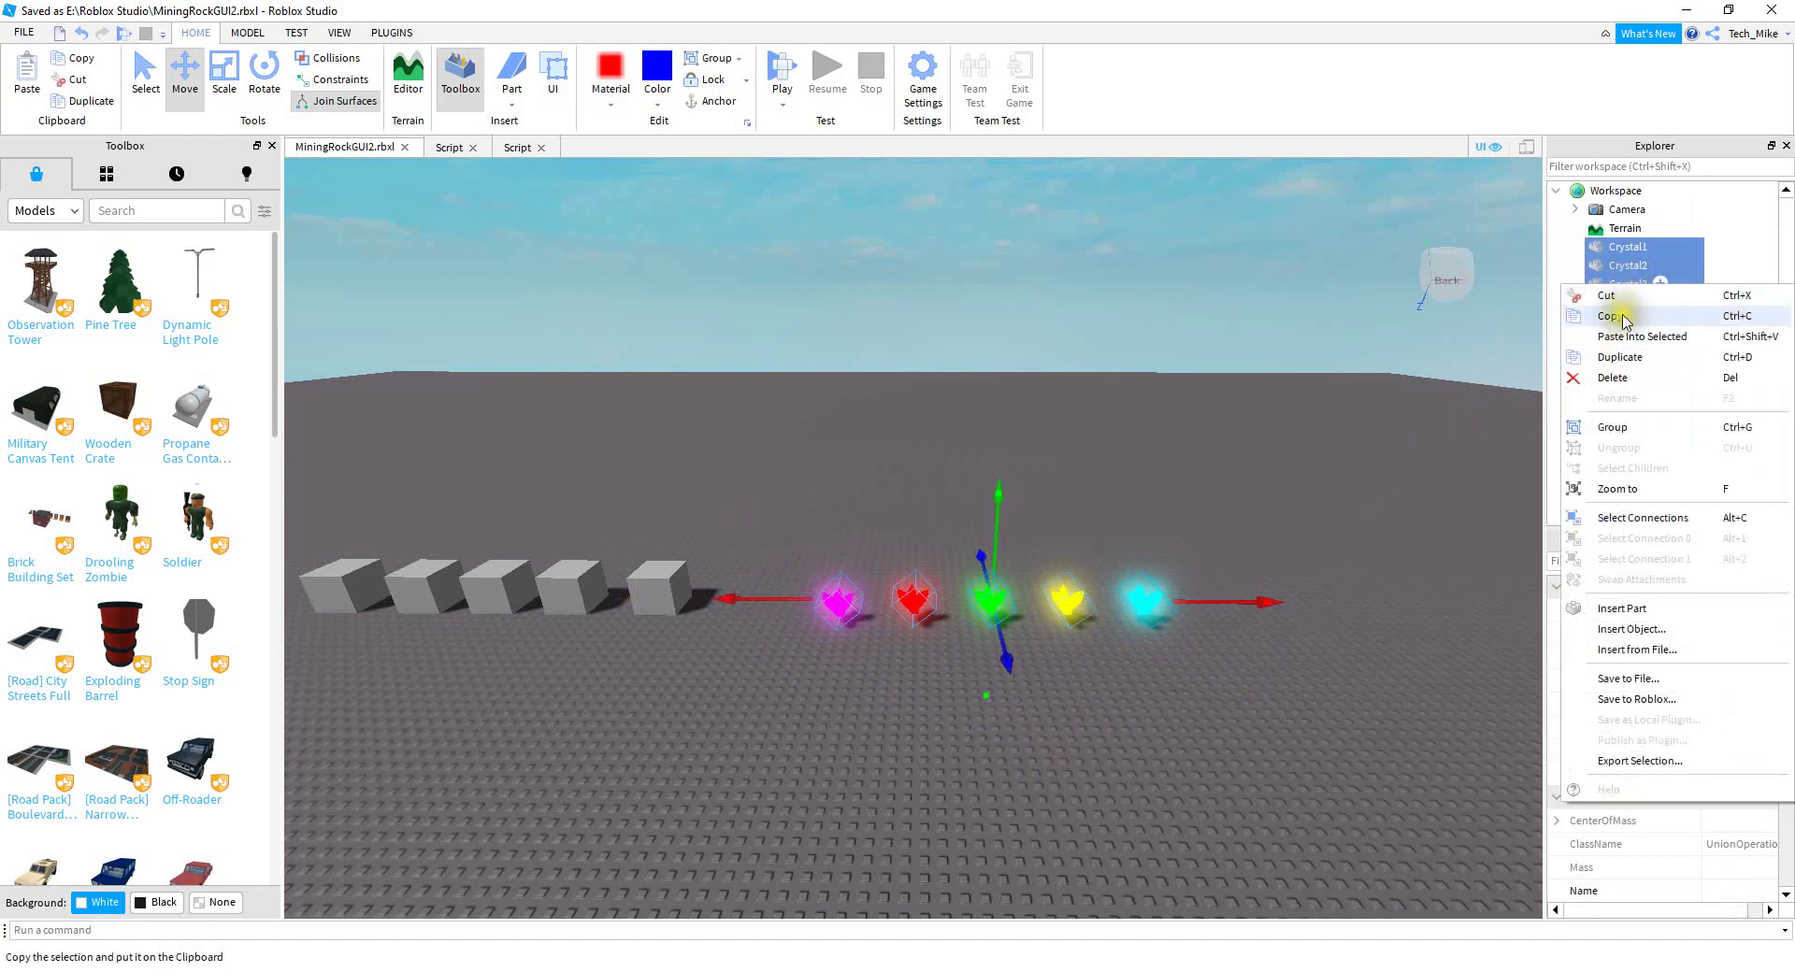
left_click(1622, 318)
scroll(1640, 346, "down", 4)
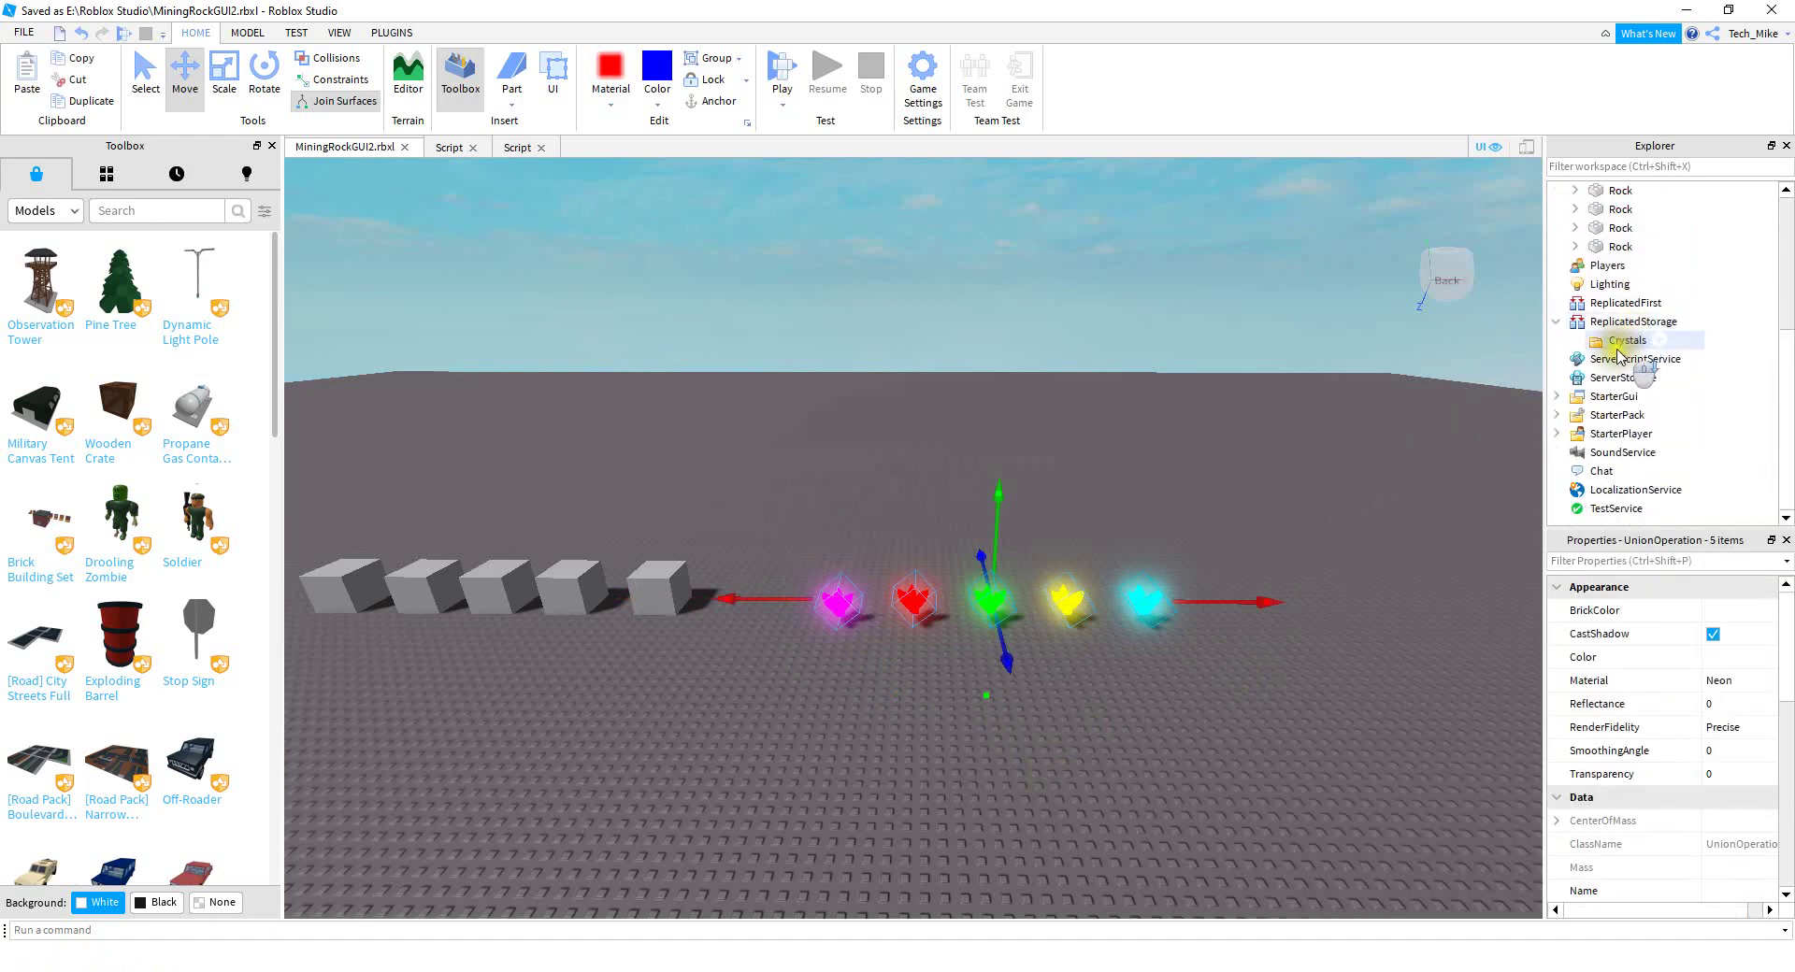
left_click(1622, 401)
right_click(1622, 401)
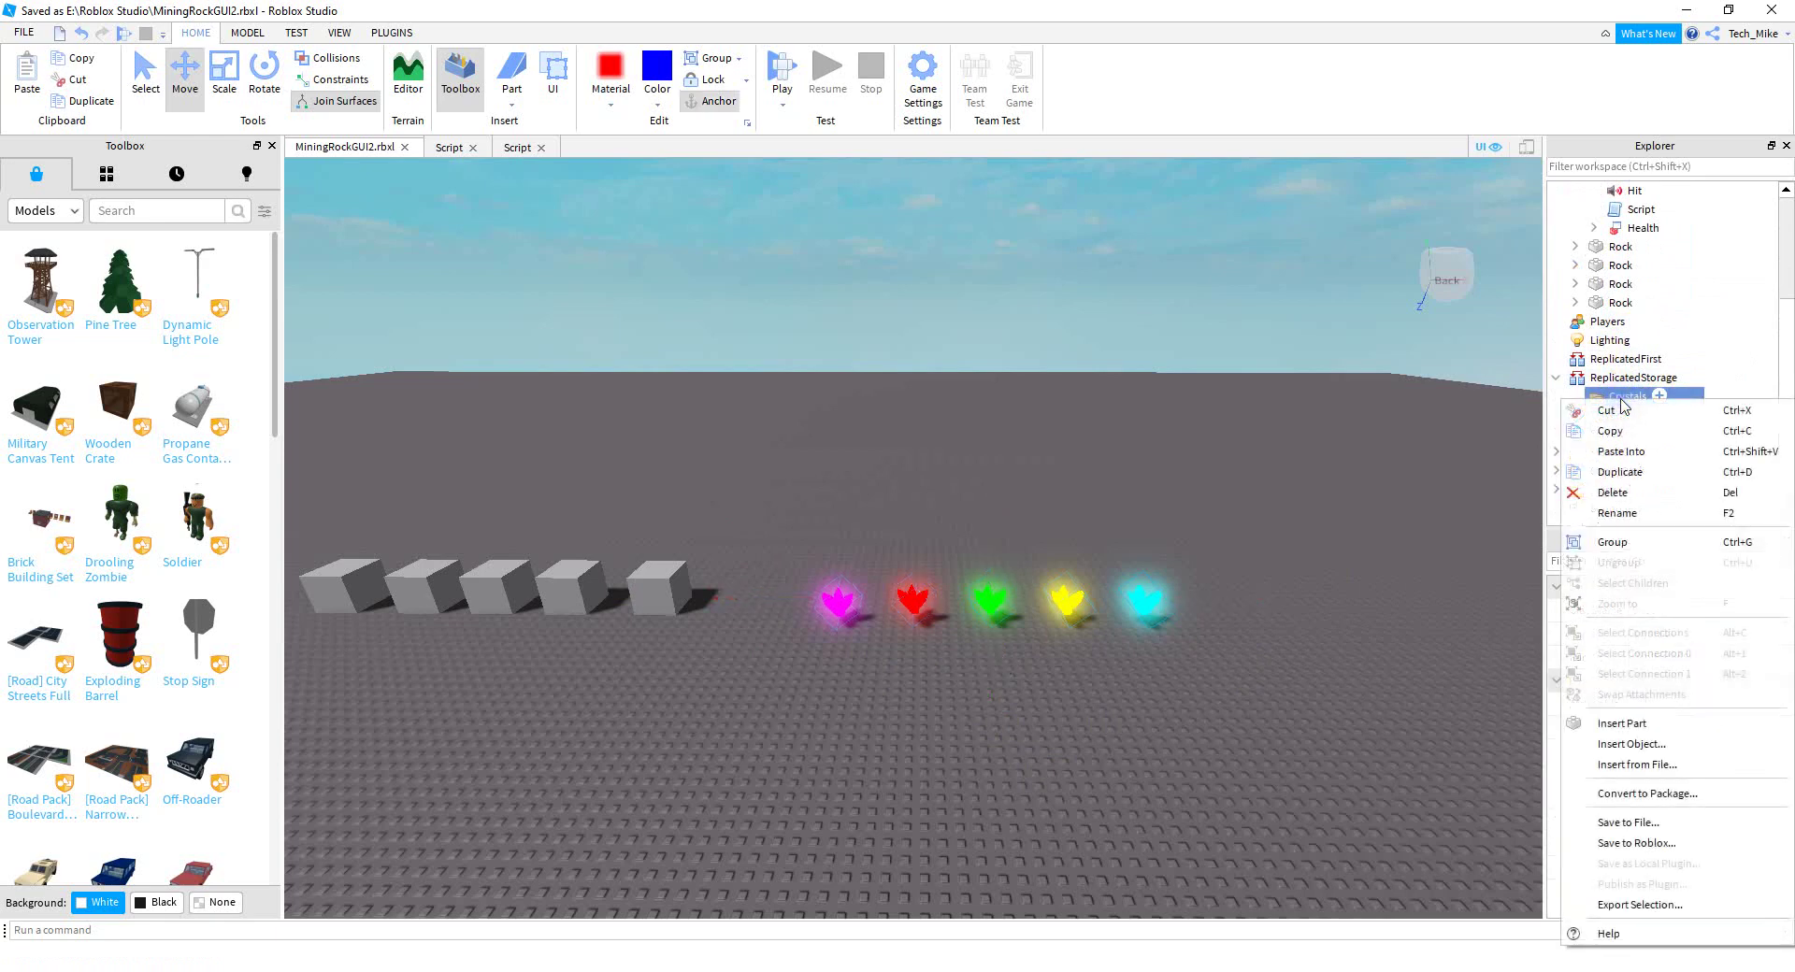
left_click(1627, 453)
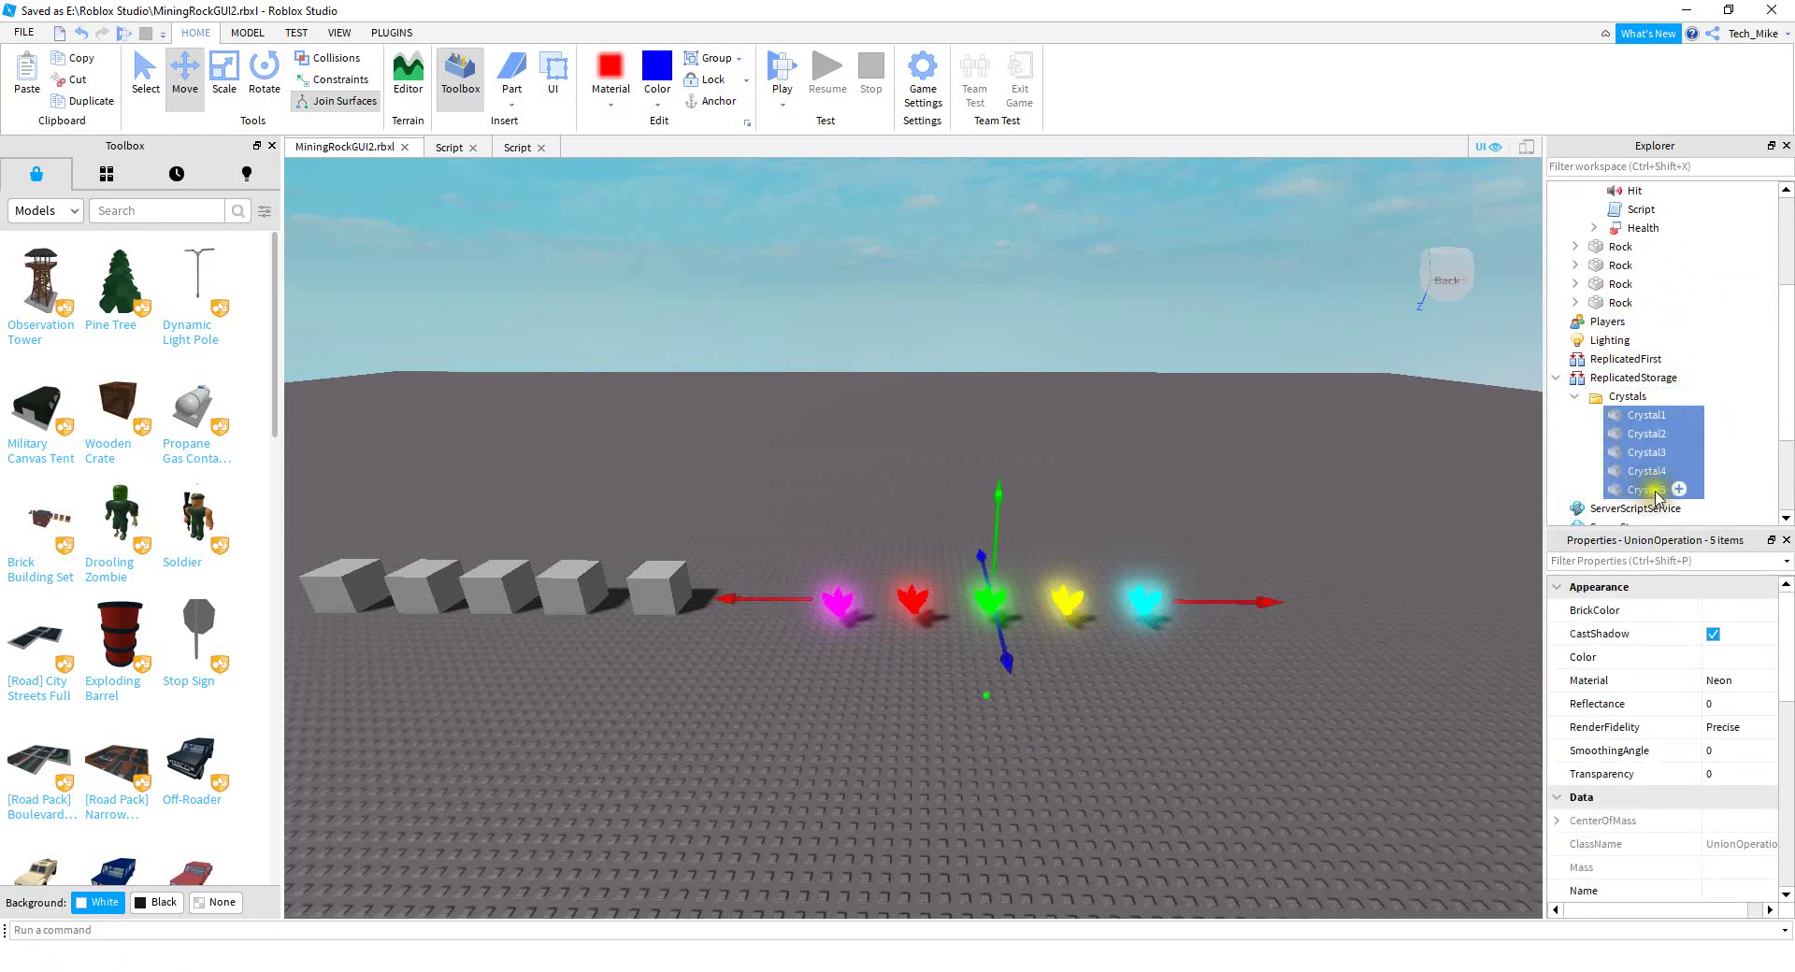
left_click(1157, 664)
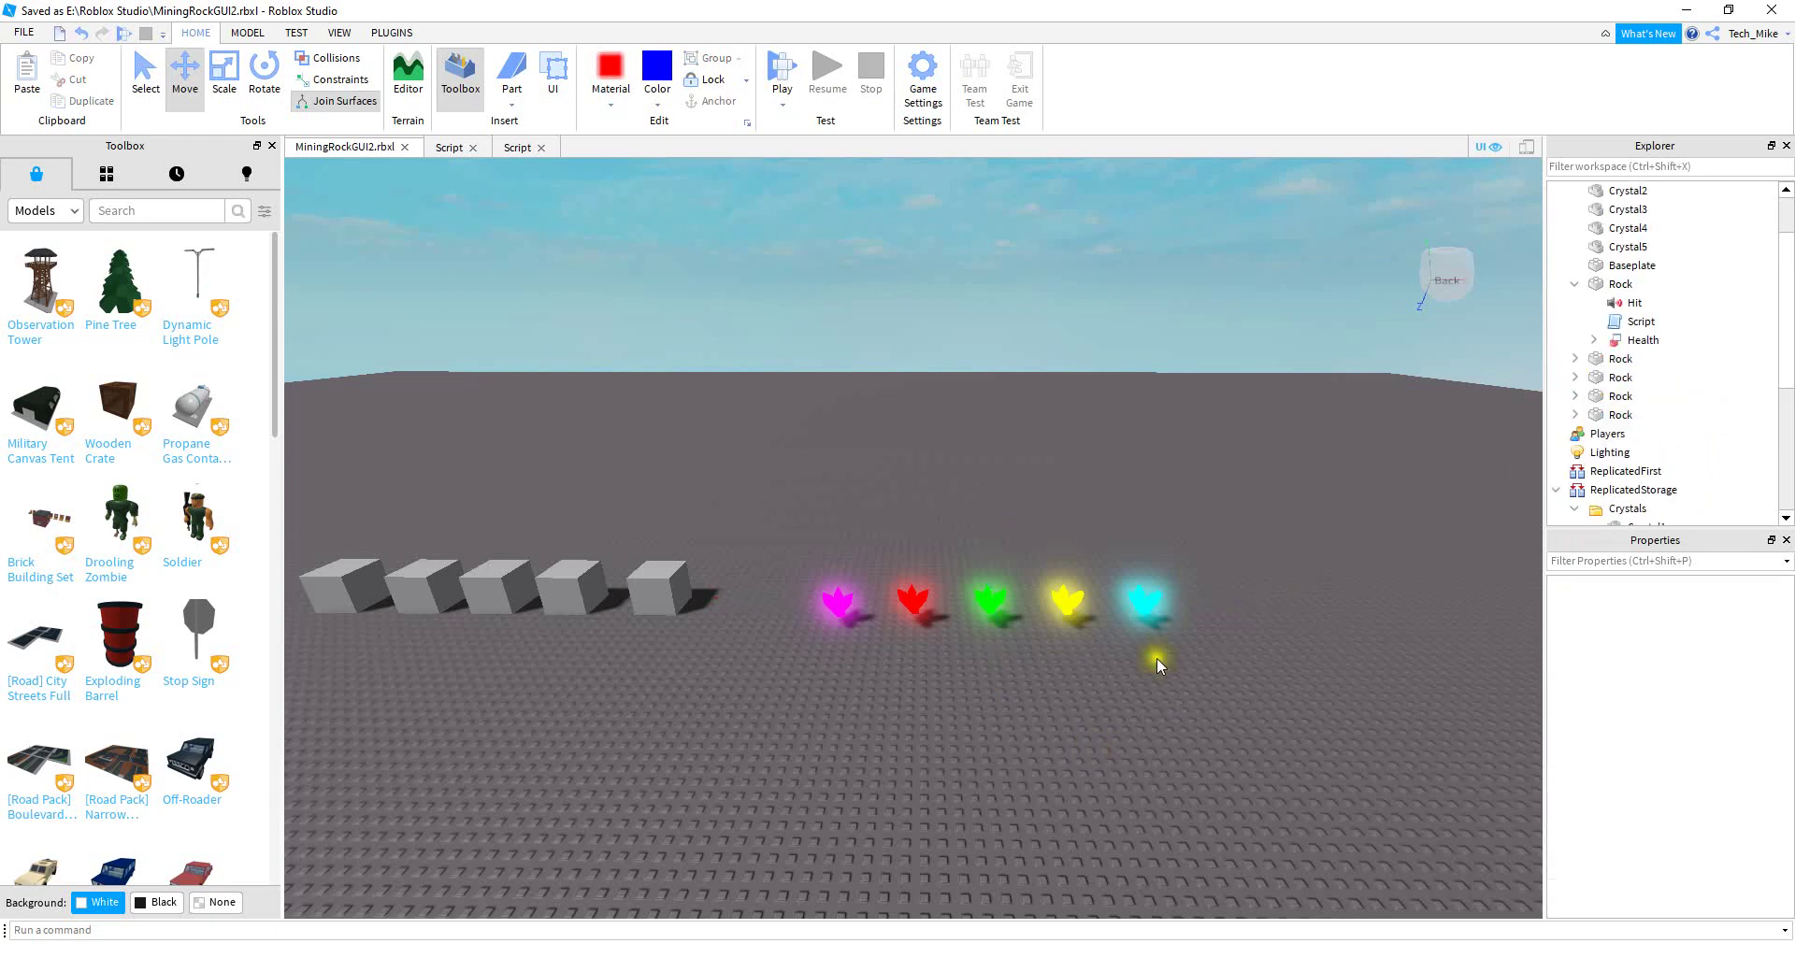
Open the first Rock's Script and declare local rockPos = rock.Position directly below the hit_sound variable
scroll(1614, 444, "down", 3)
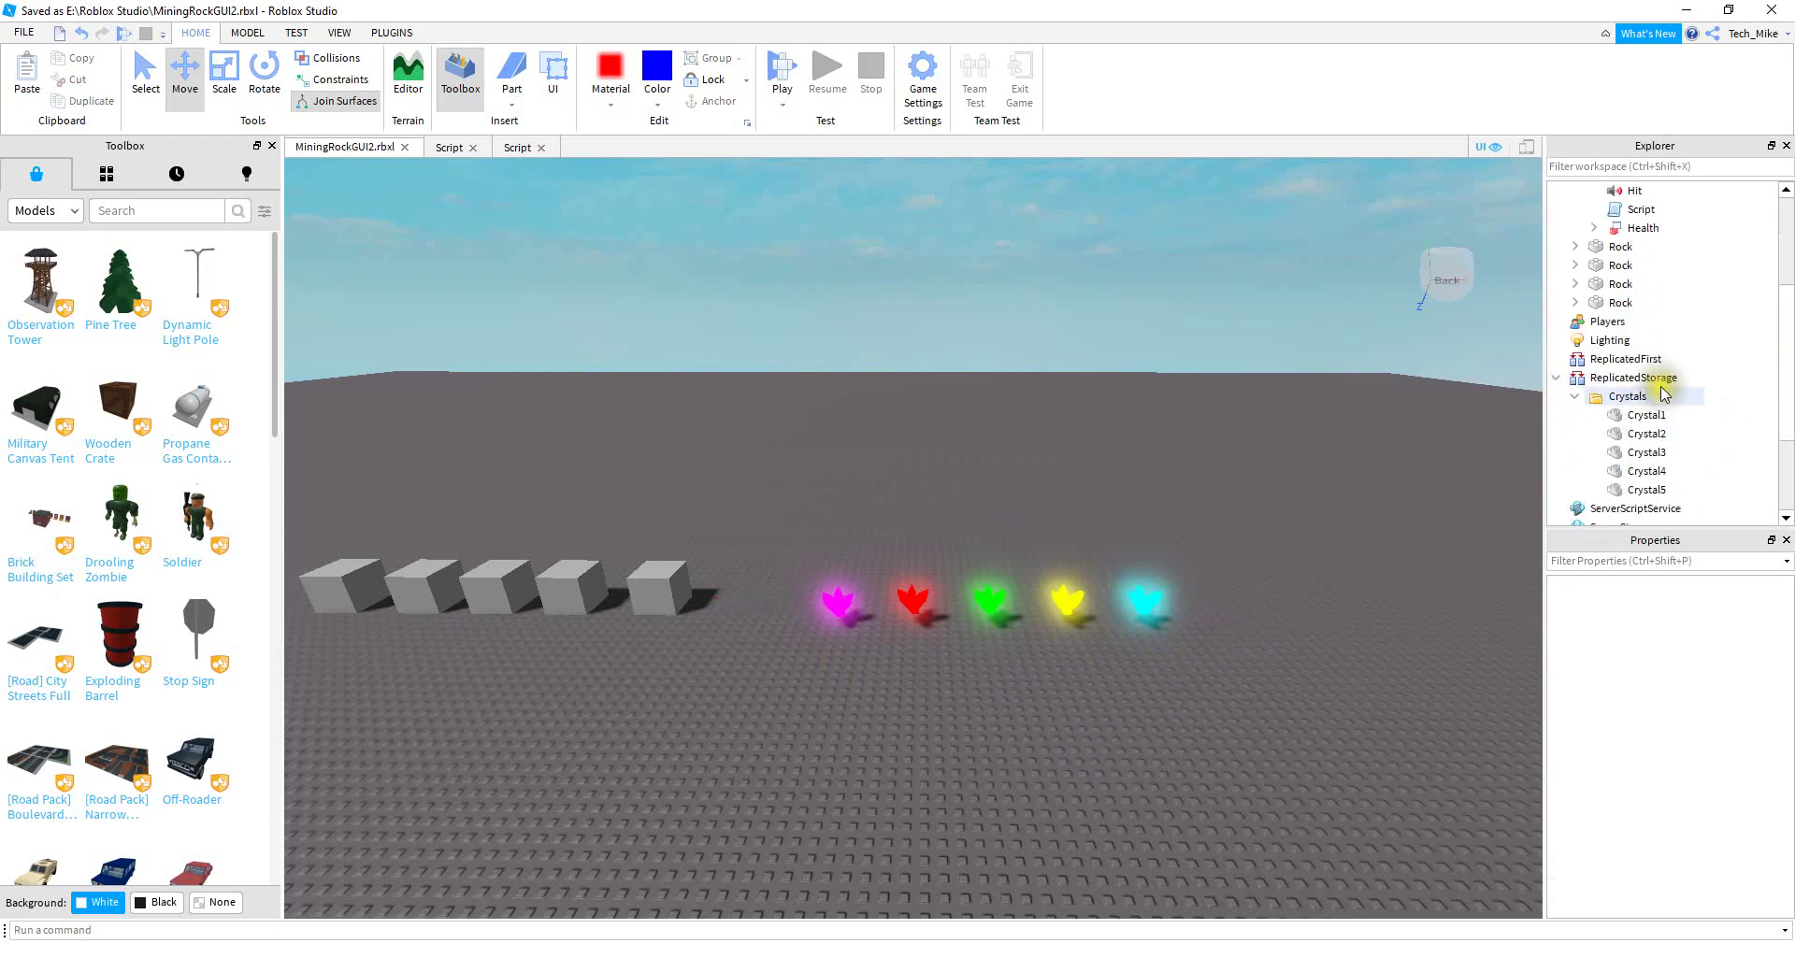
scroll(1631, 400, "up", 3)
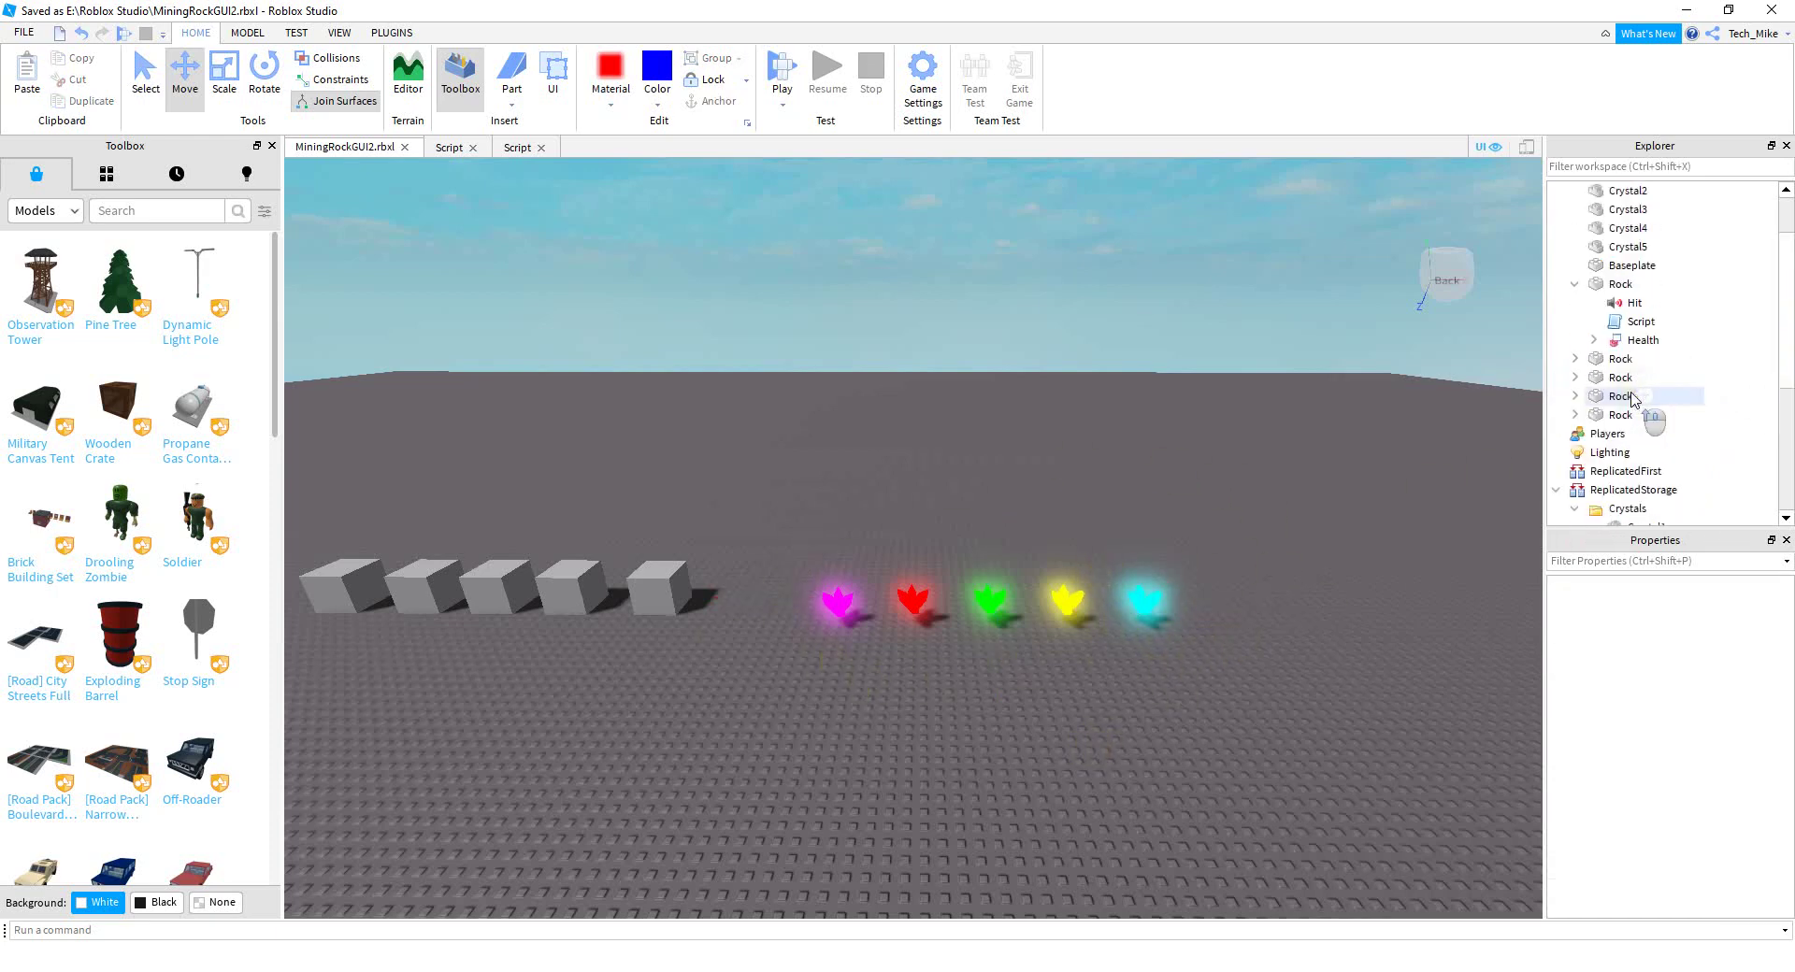
double_click(1638, 322)
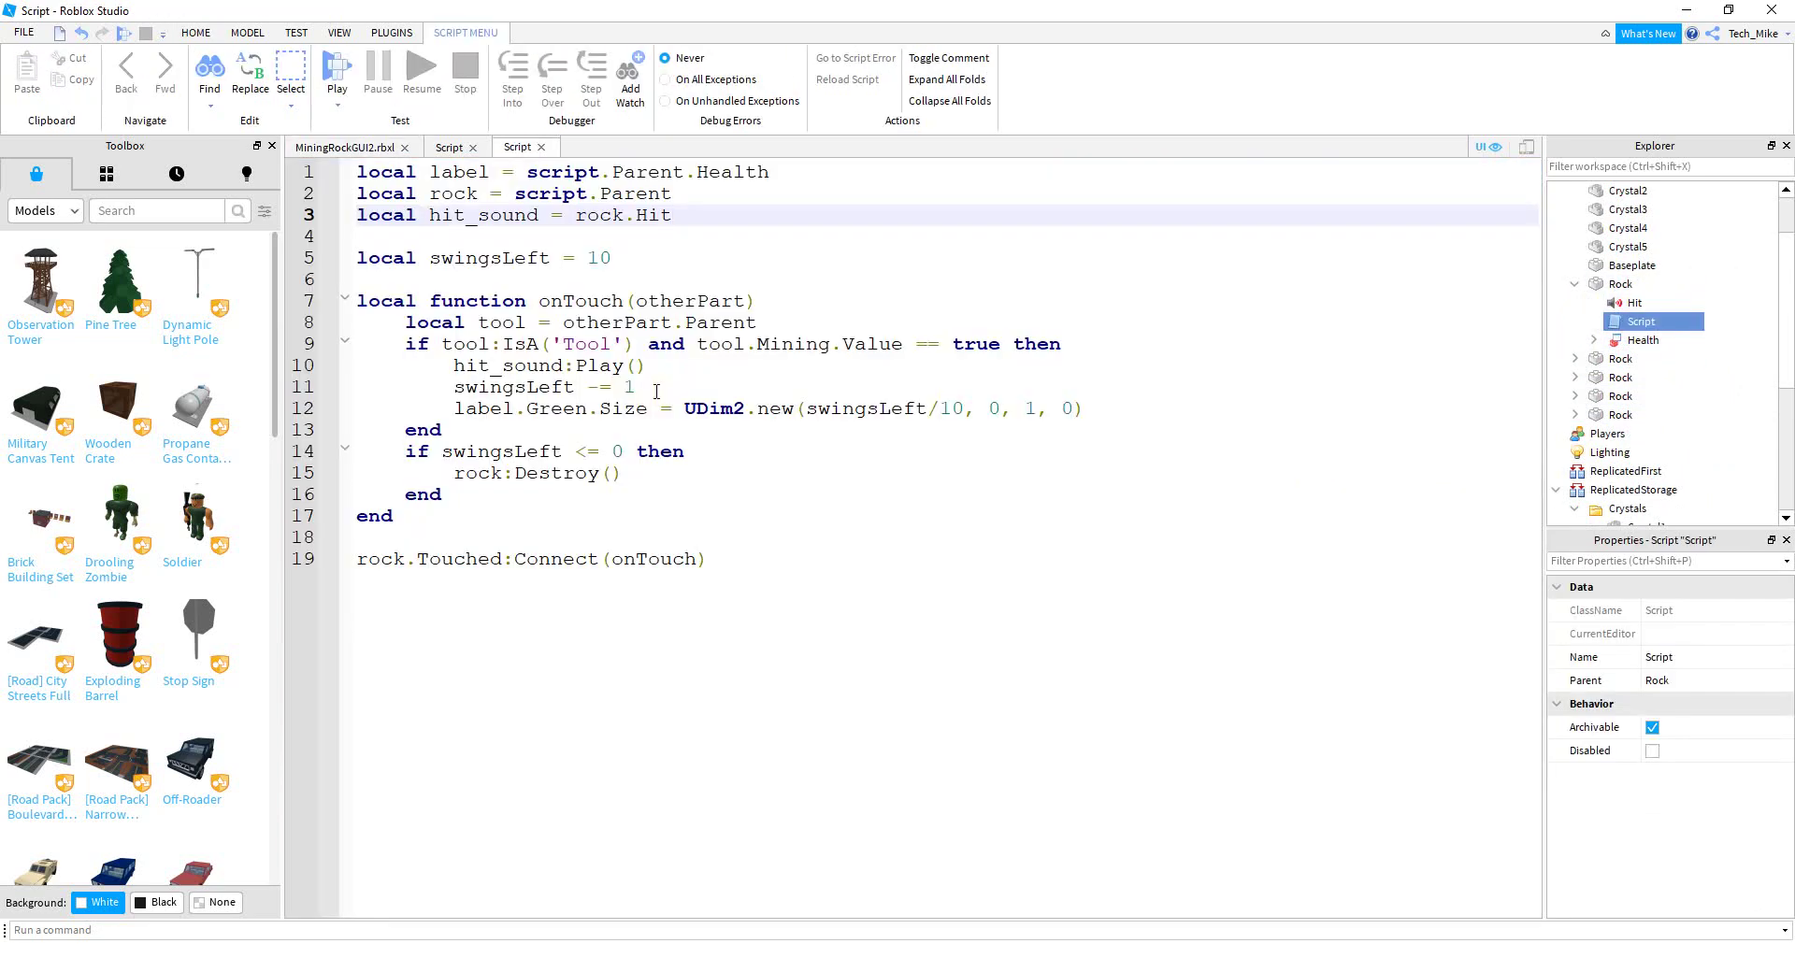
key("Return")
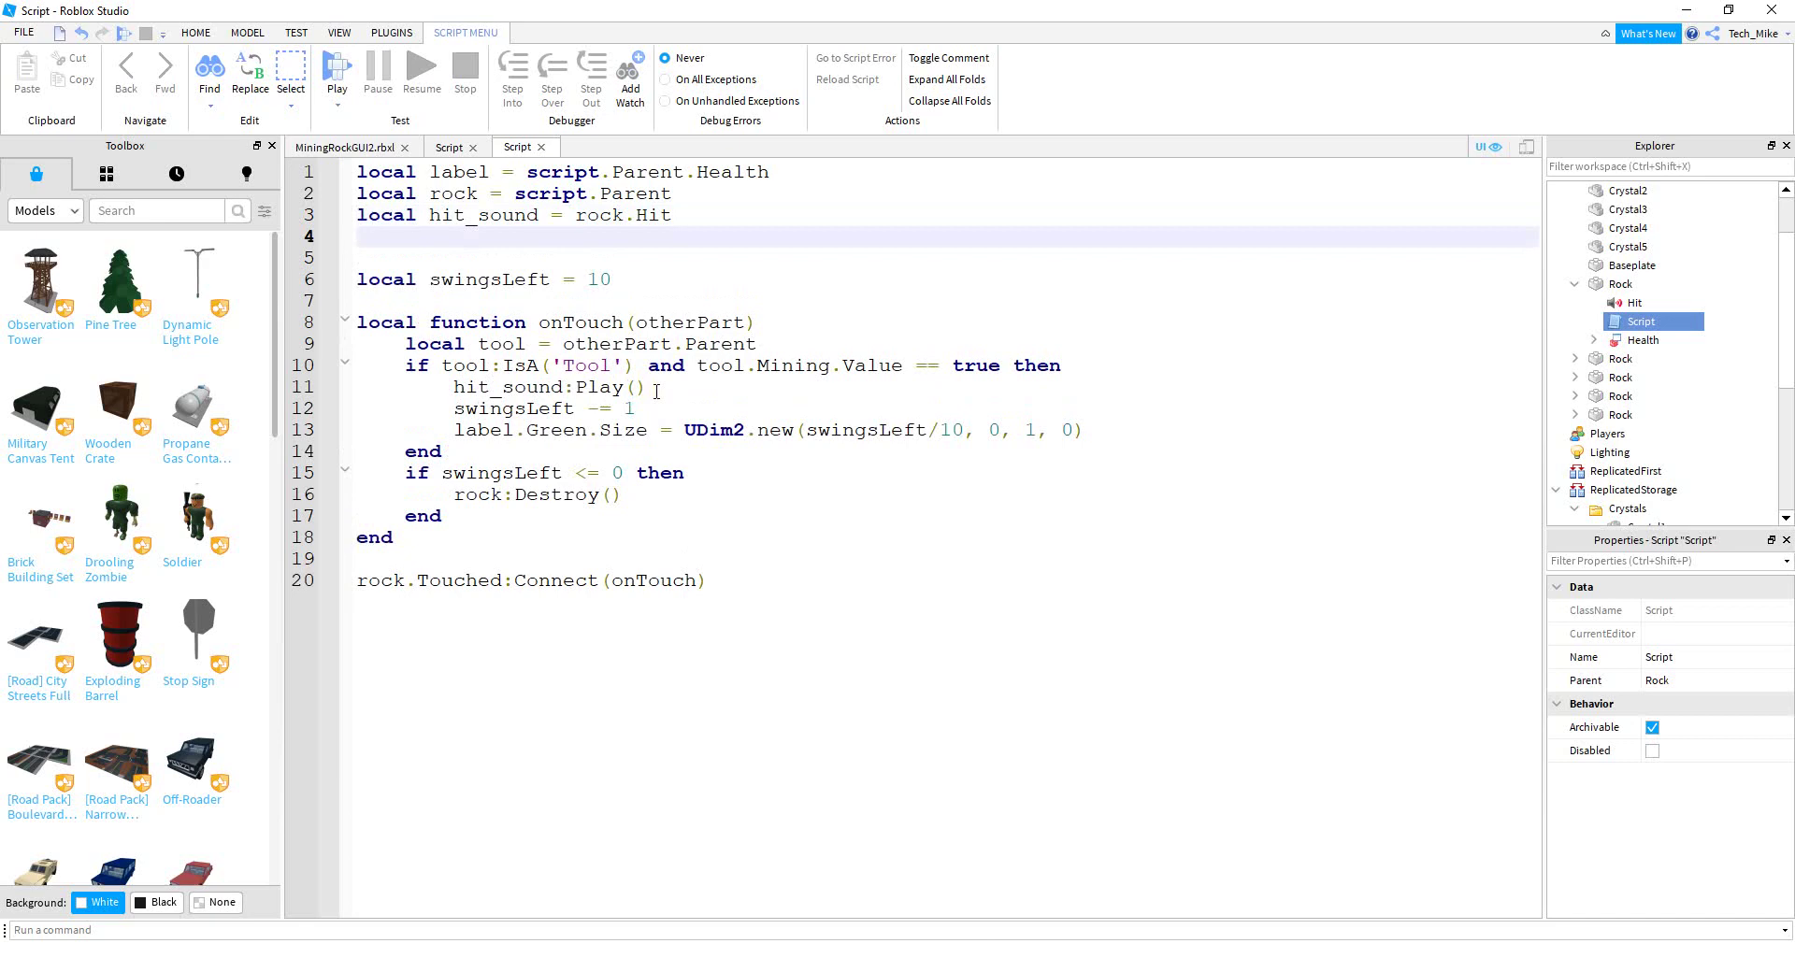
type("local rockPos")
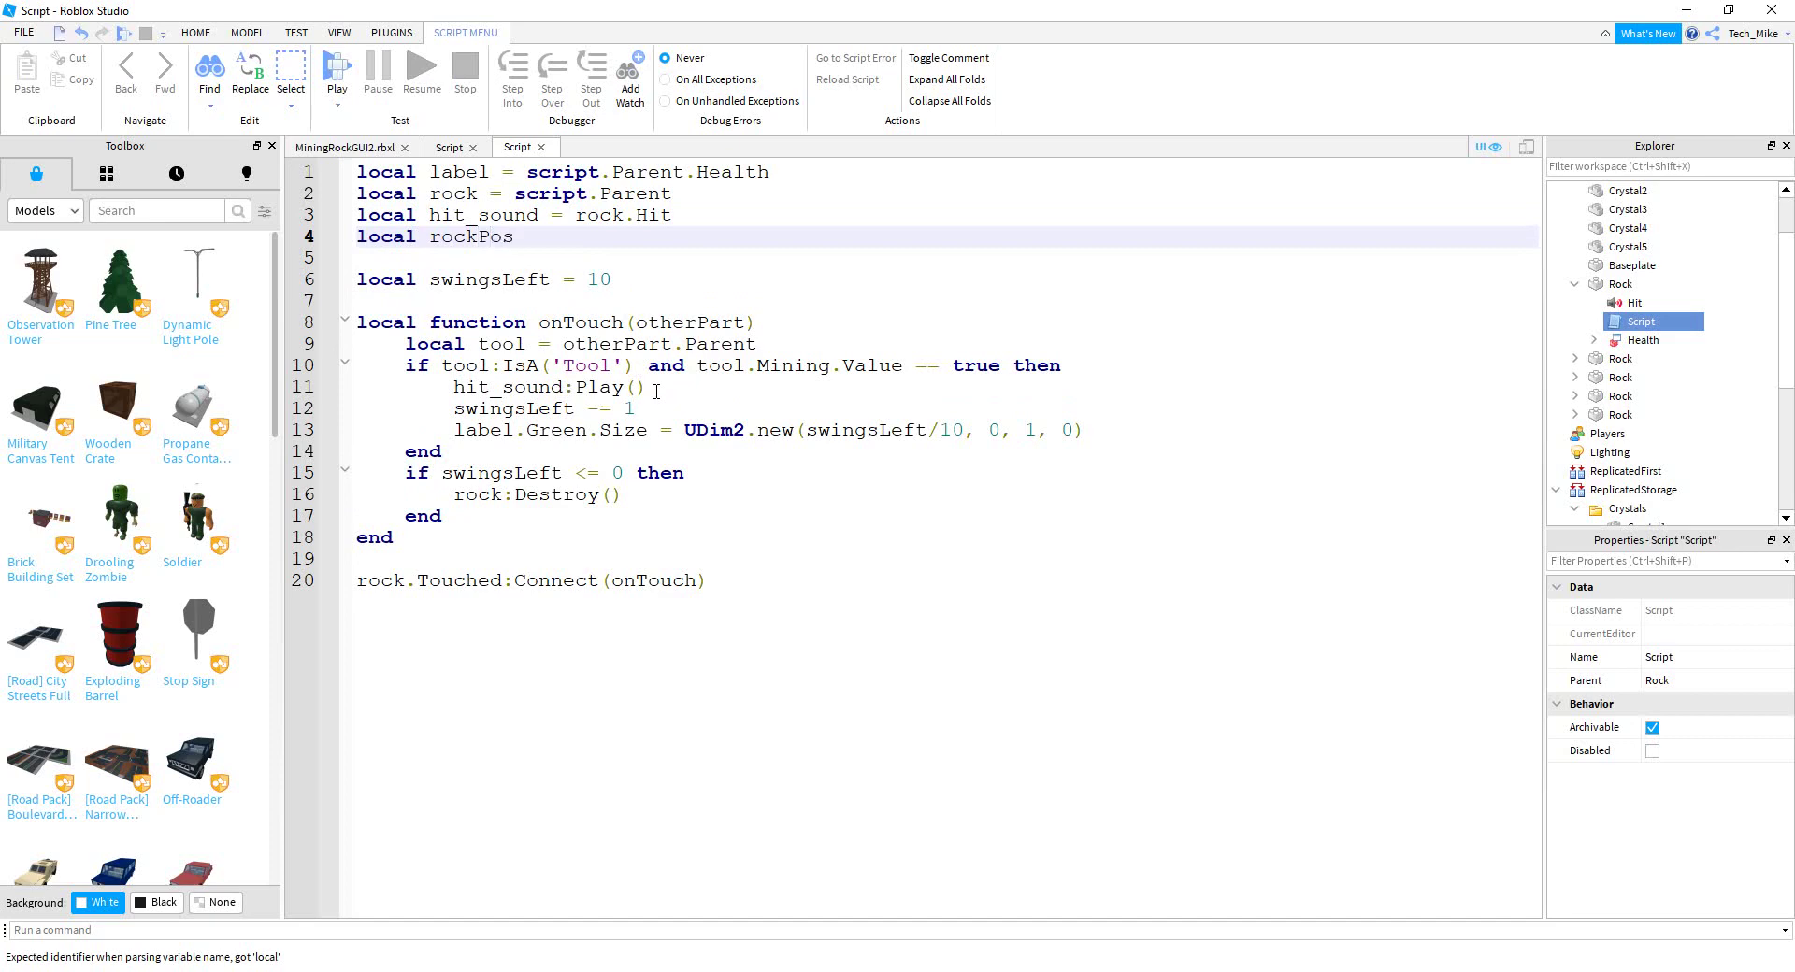
type("= r")
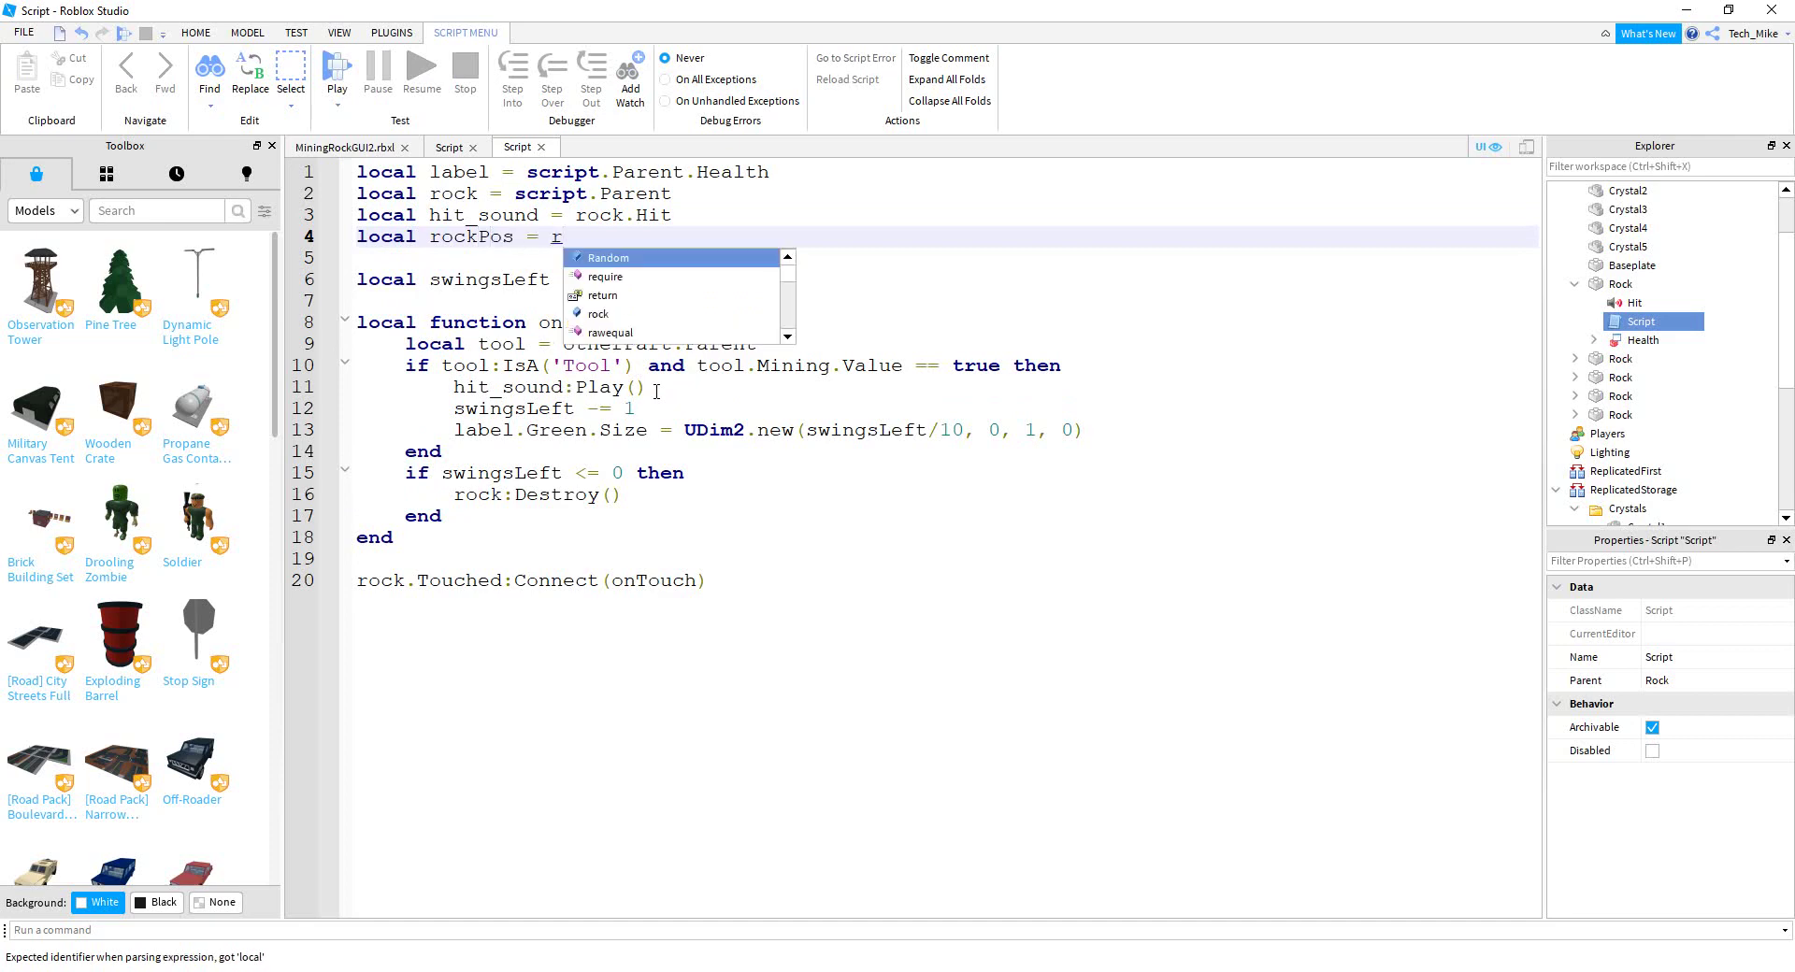
type("ock.")
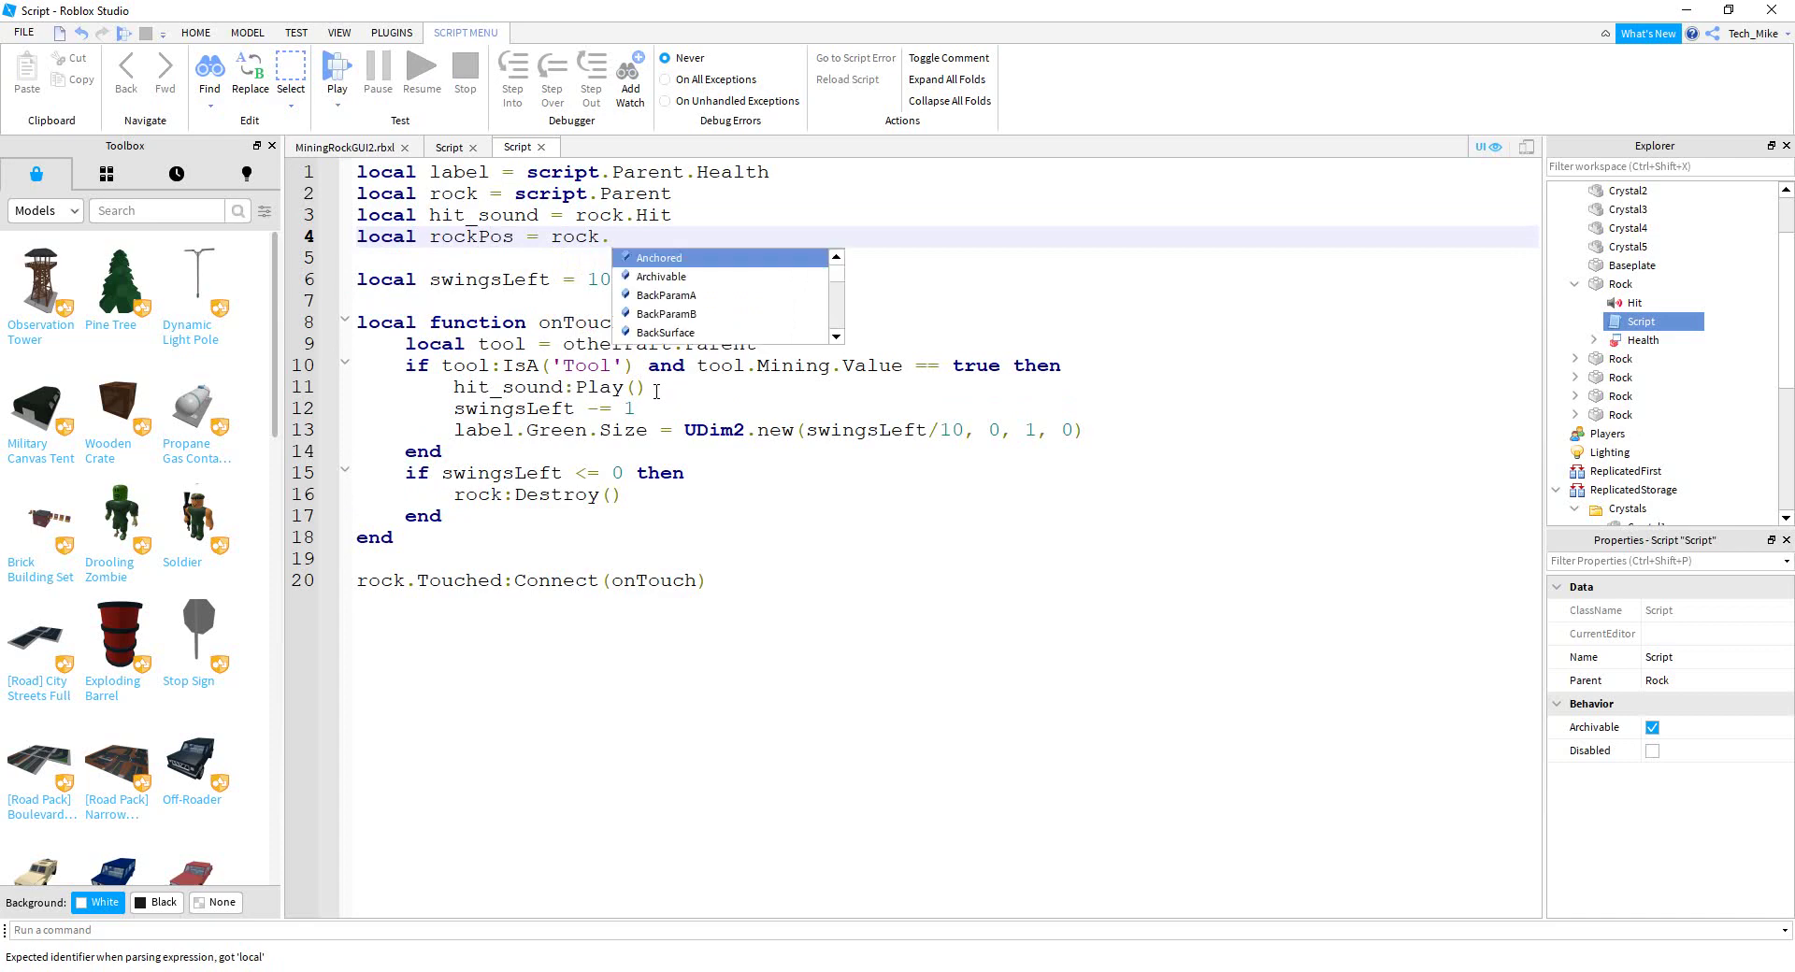
type("Po")
key("Tab")
Declare local ReplicatedStorage = game:GetService('ReplicatedStorage') in its own paragraph below the rockPos line
key("Return")
key("Return")
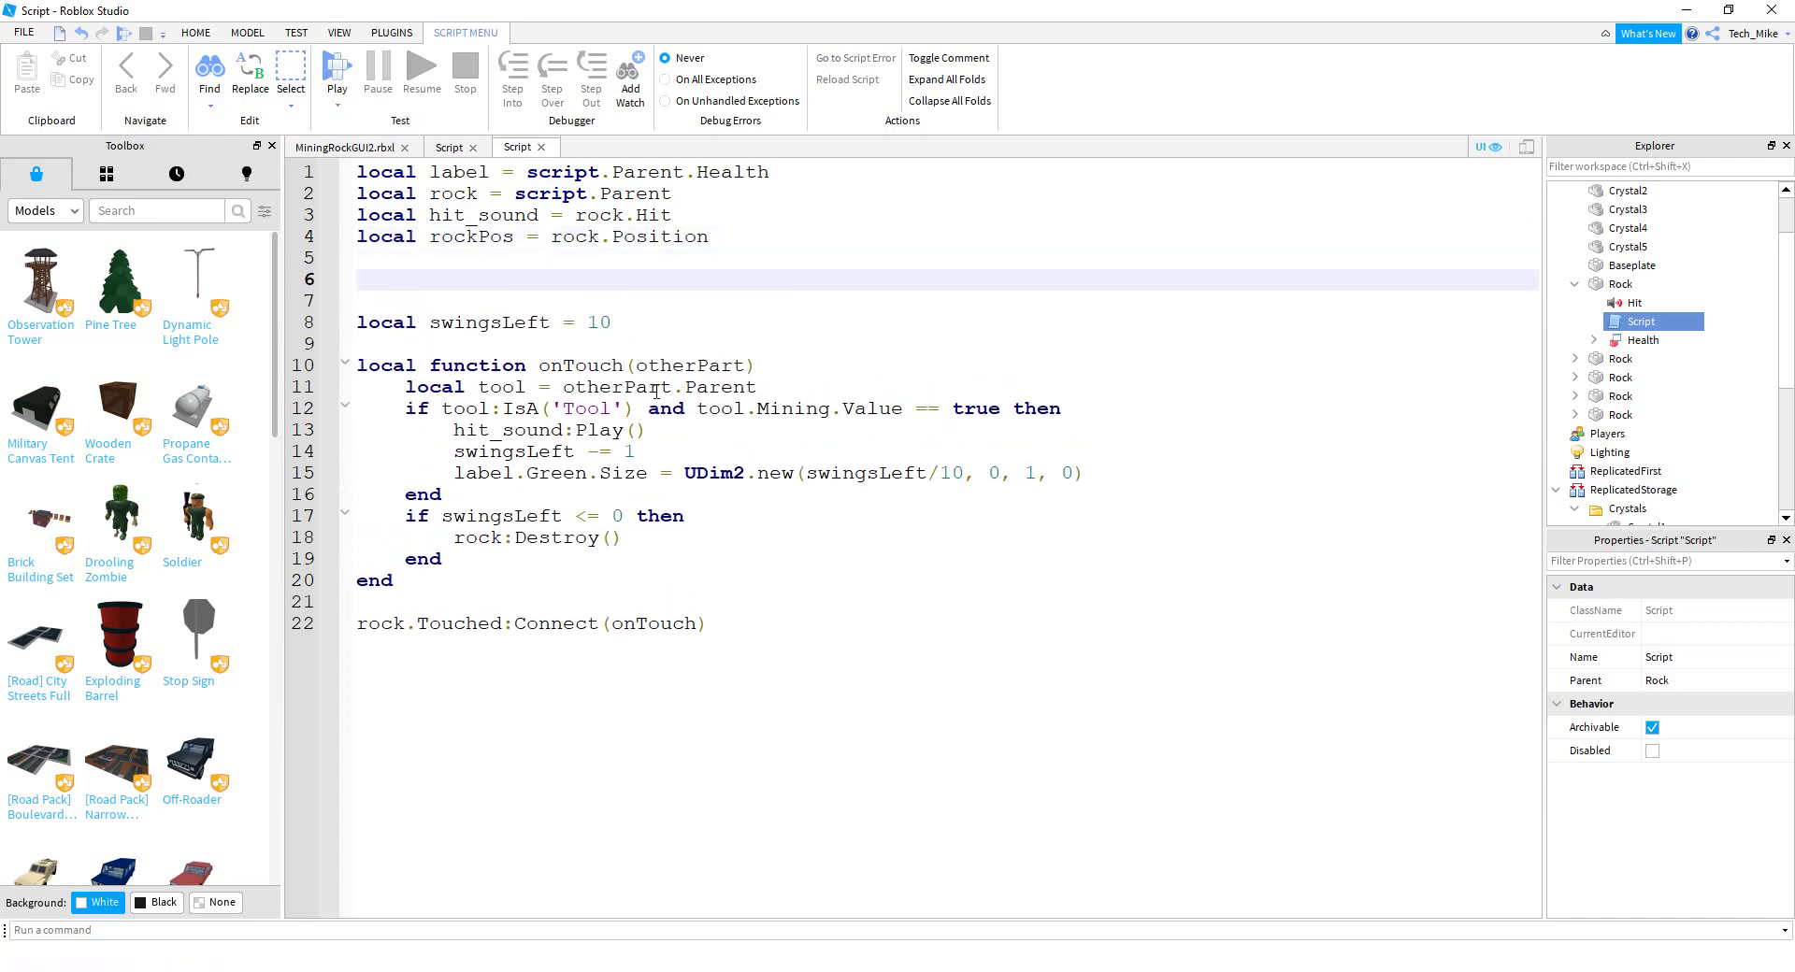
type("local ReplicatedStorag")
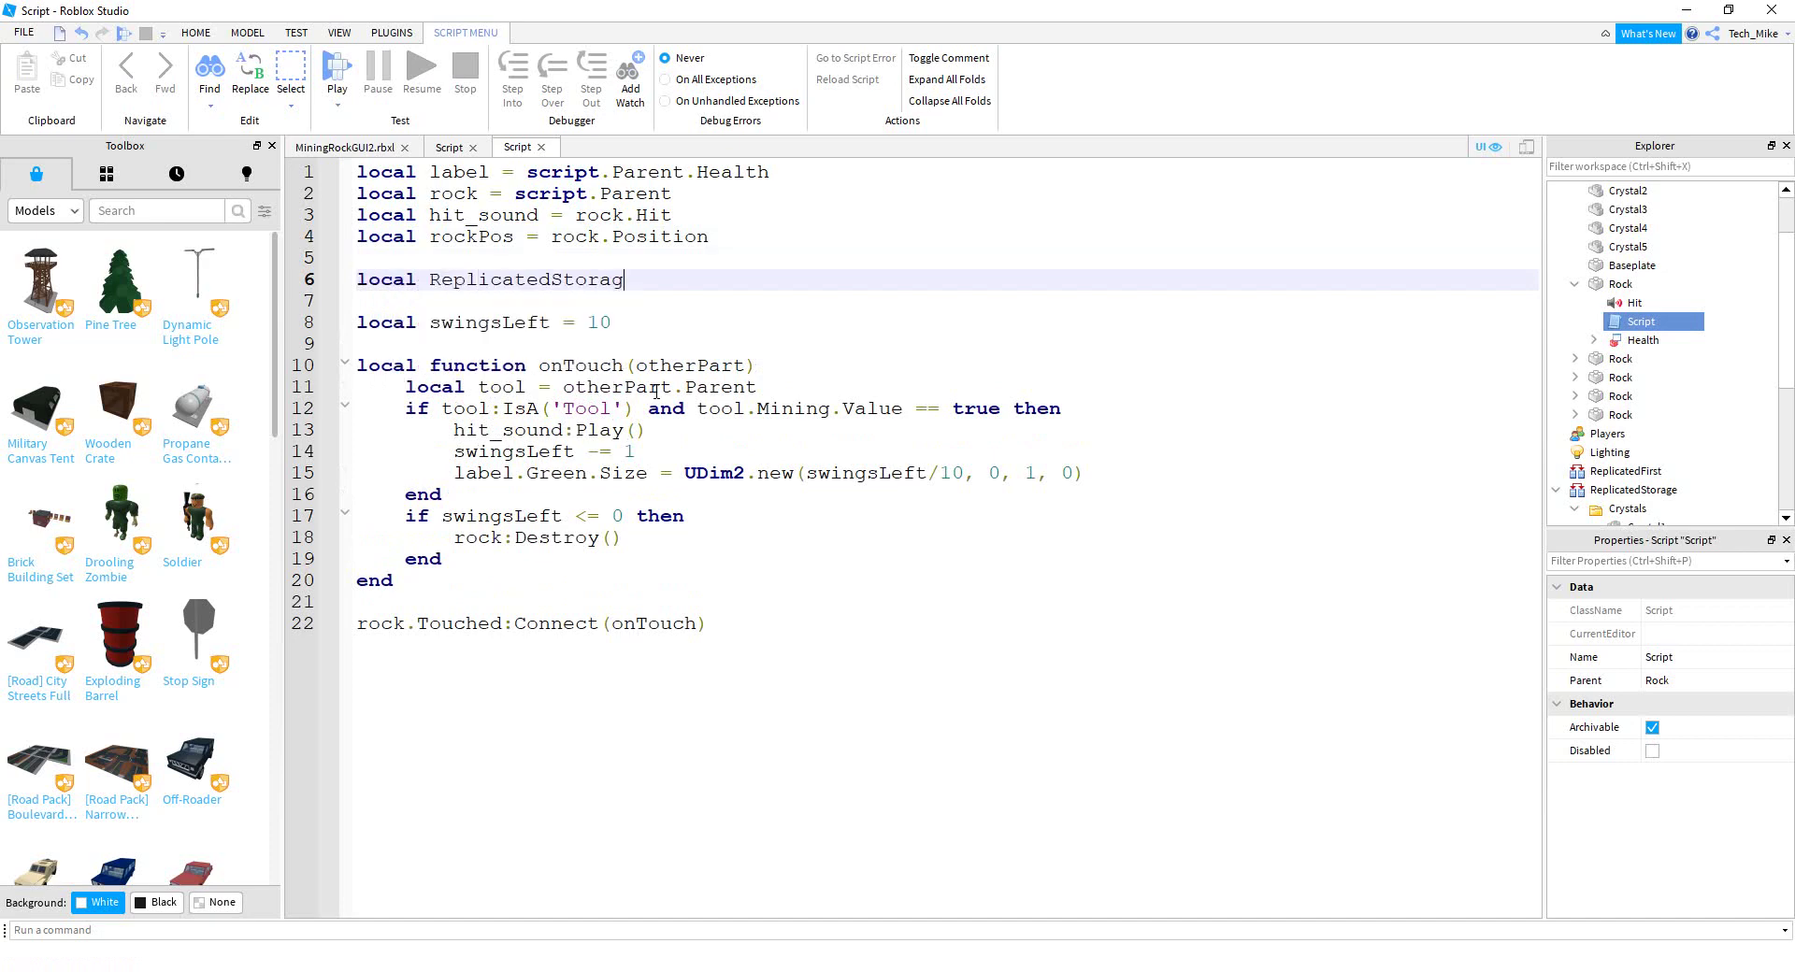
type("e = gam")
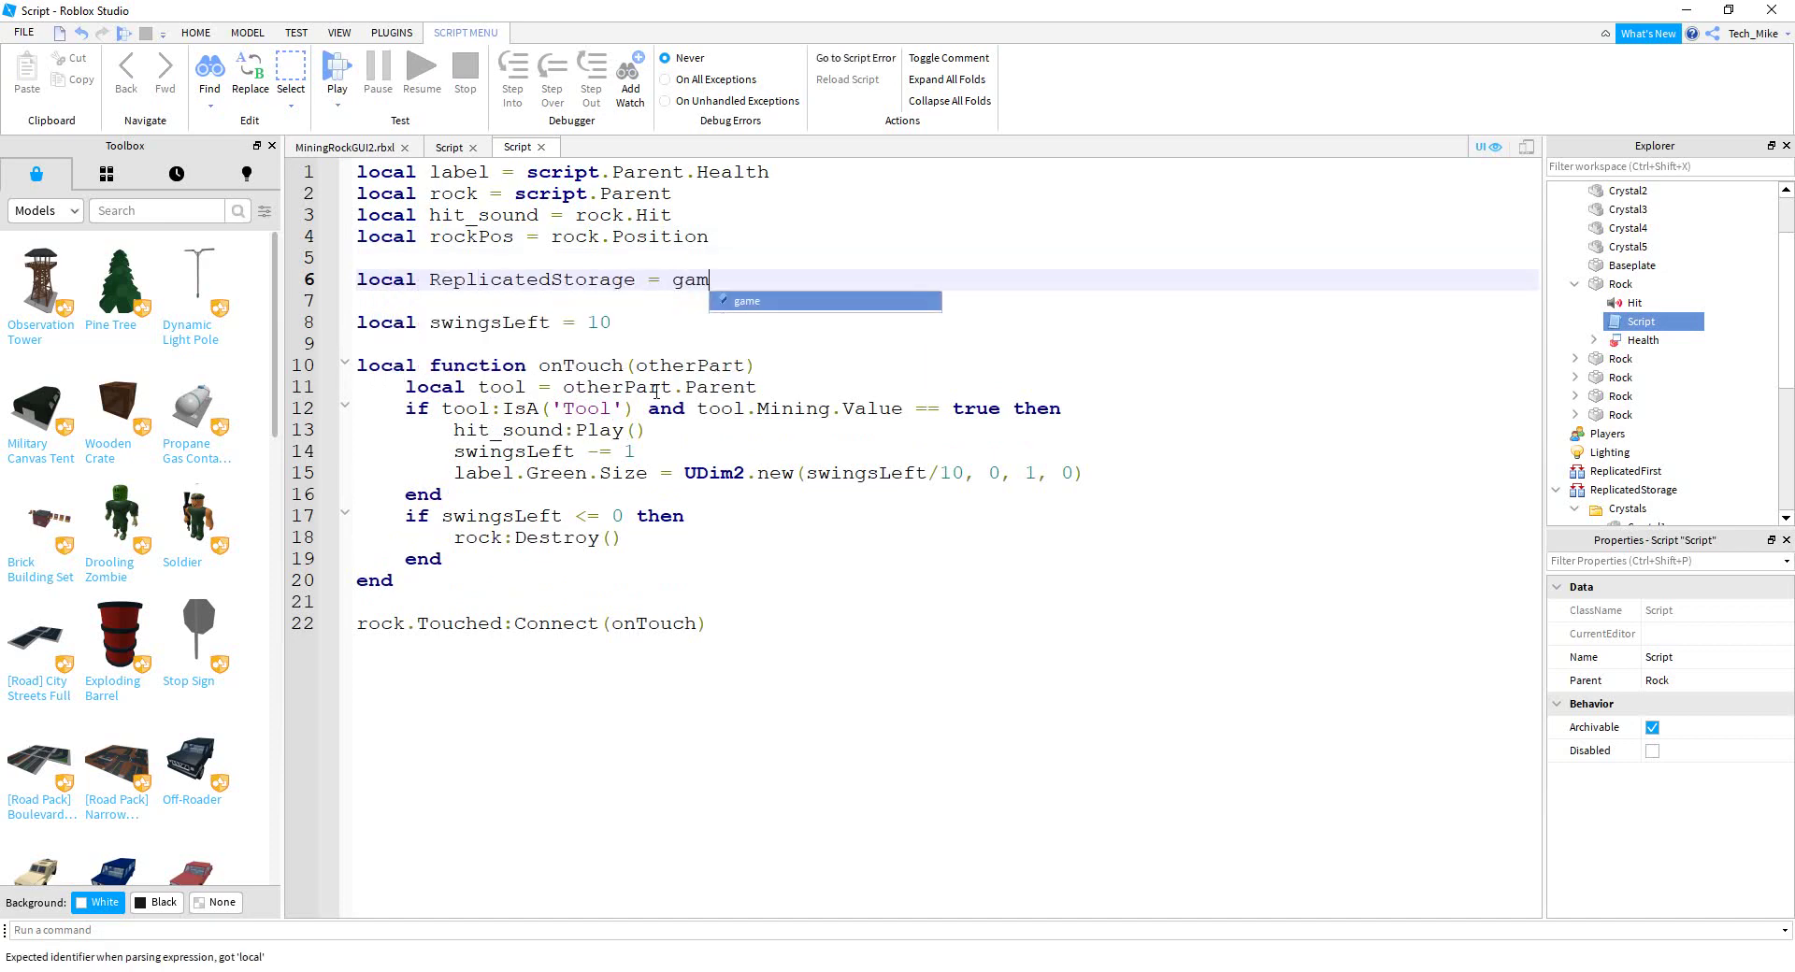
type("e:Get")
key("Tab")
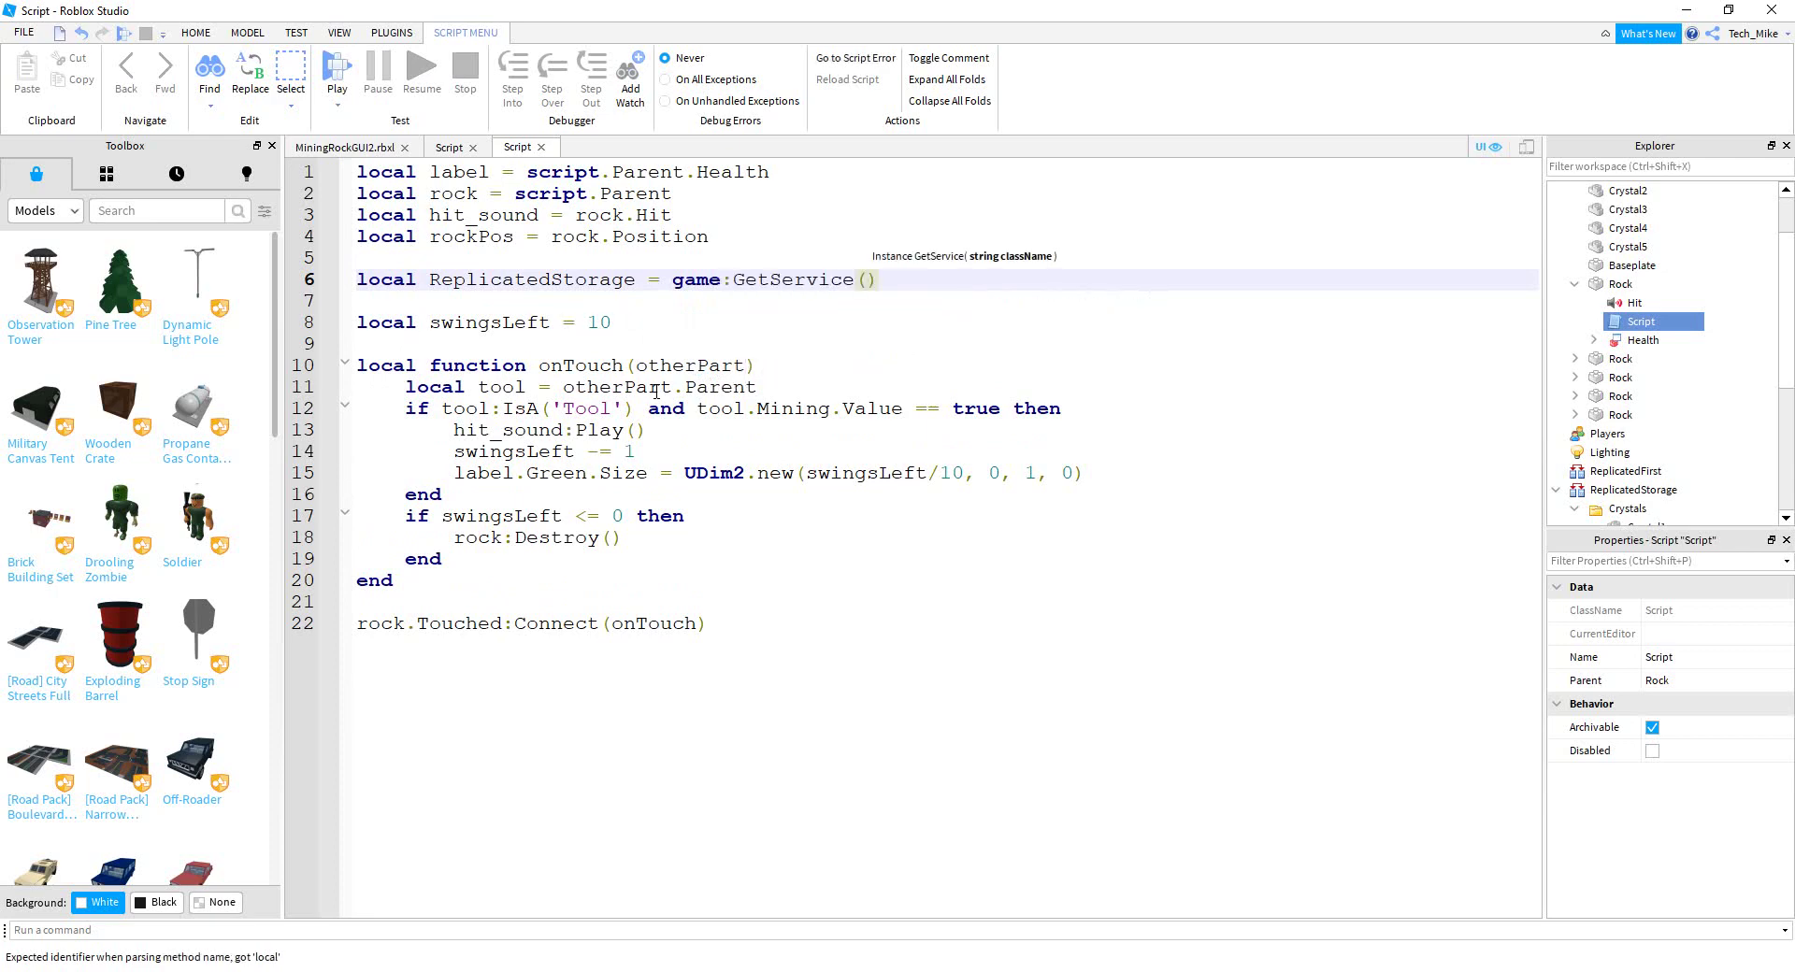
type("'ReplicatedStorage'")
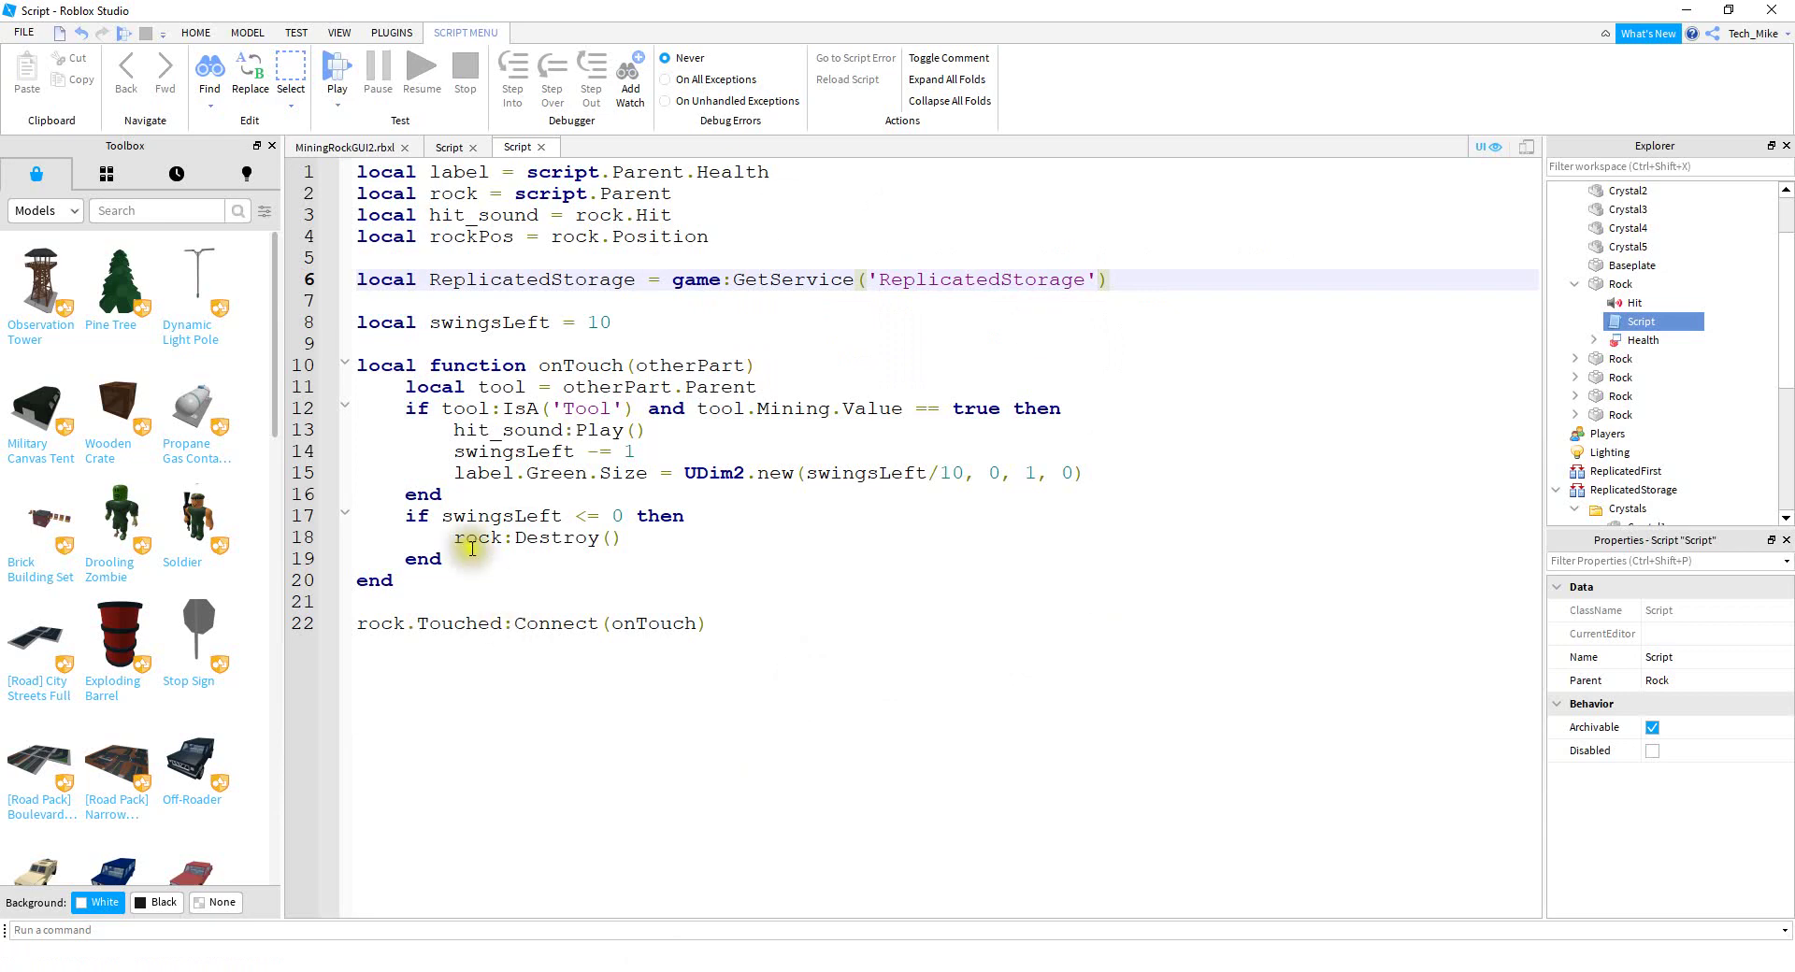
Declare local crystals = ReplicatedStorage:FindFirstChild('Crystals'):GetChildren() directly below rock:Destroy() inside the swingsLeft <= 0 condition
left_click_drag(655, 545, 404, 517)
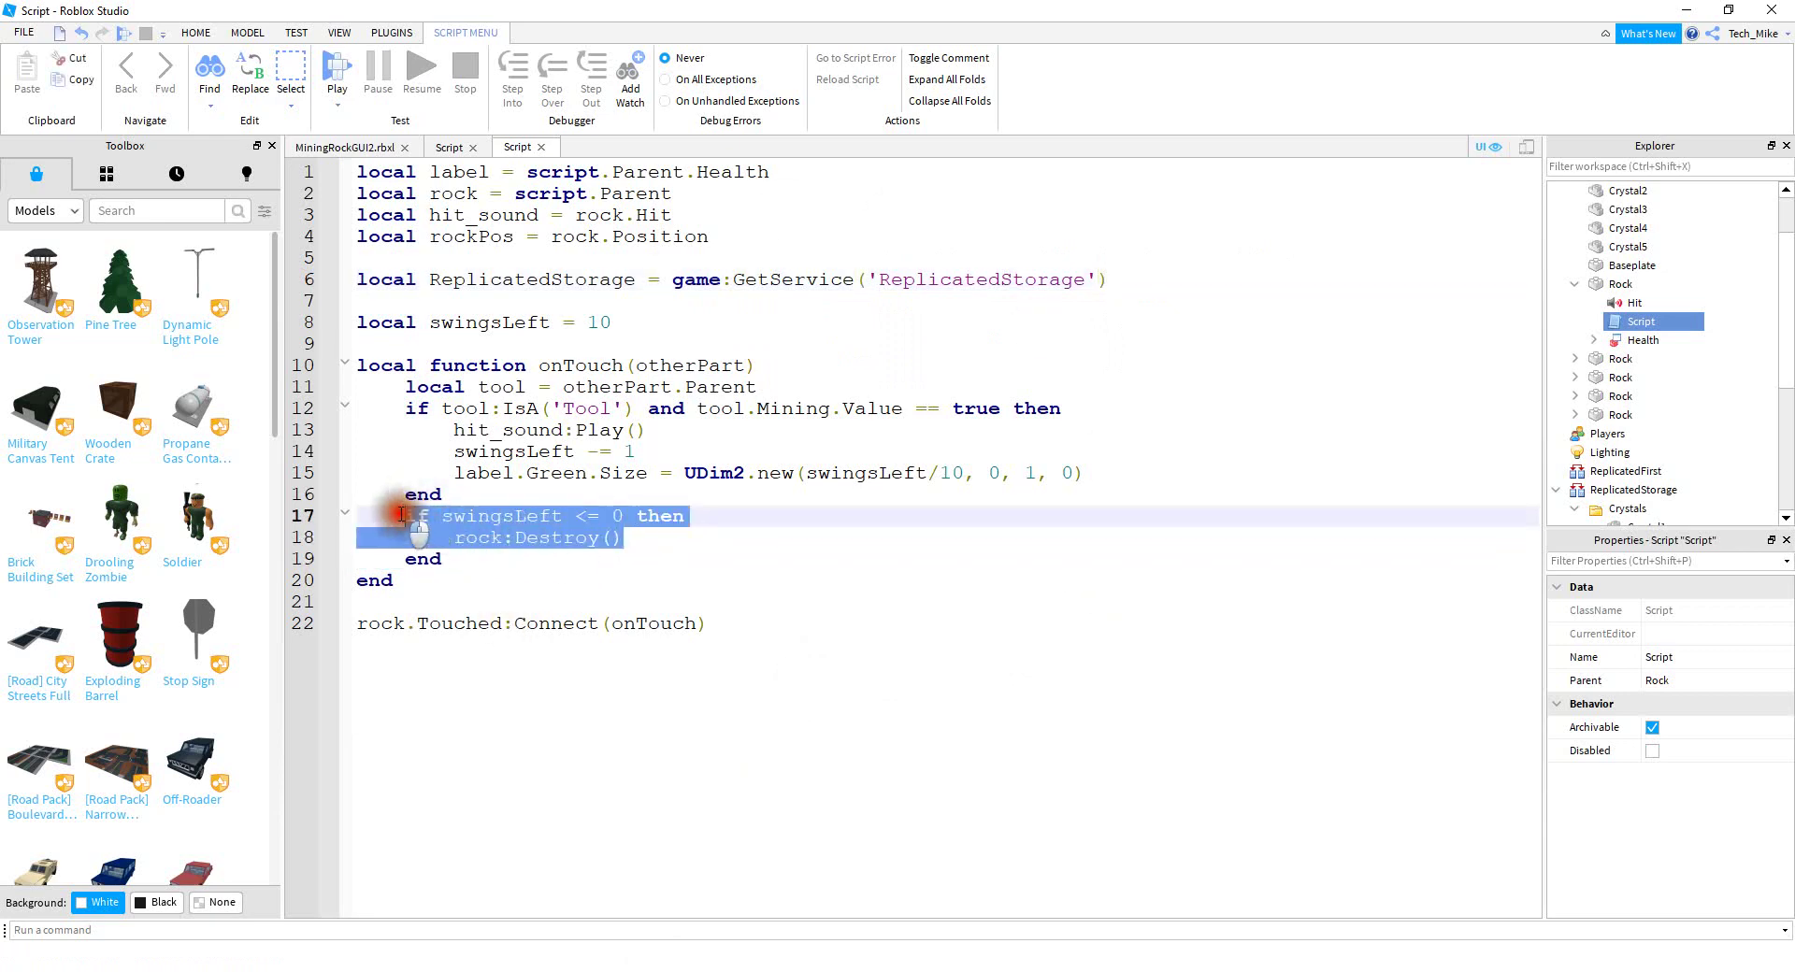
left_click(639, 540)
key("Return")
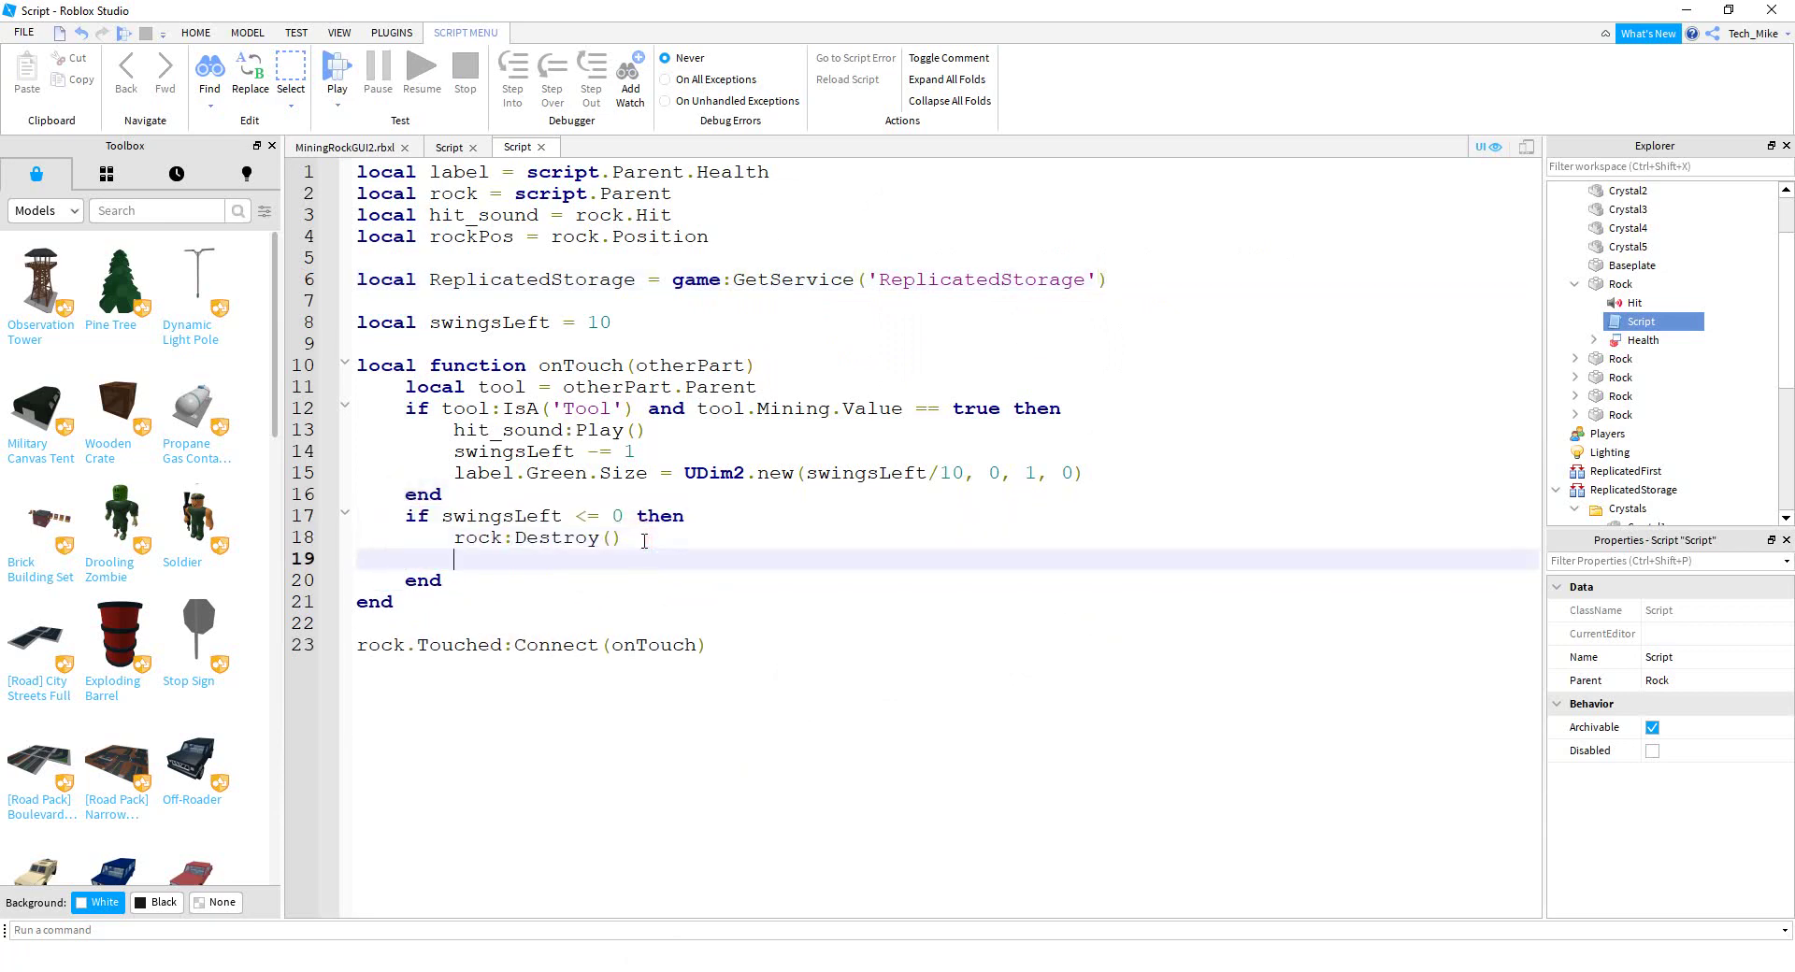
type("local crystals")
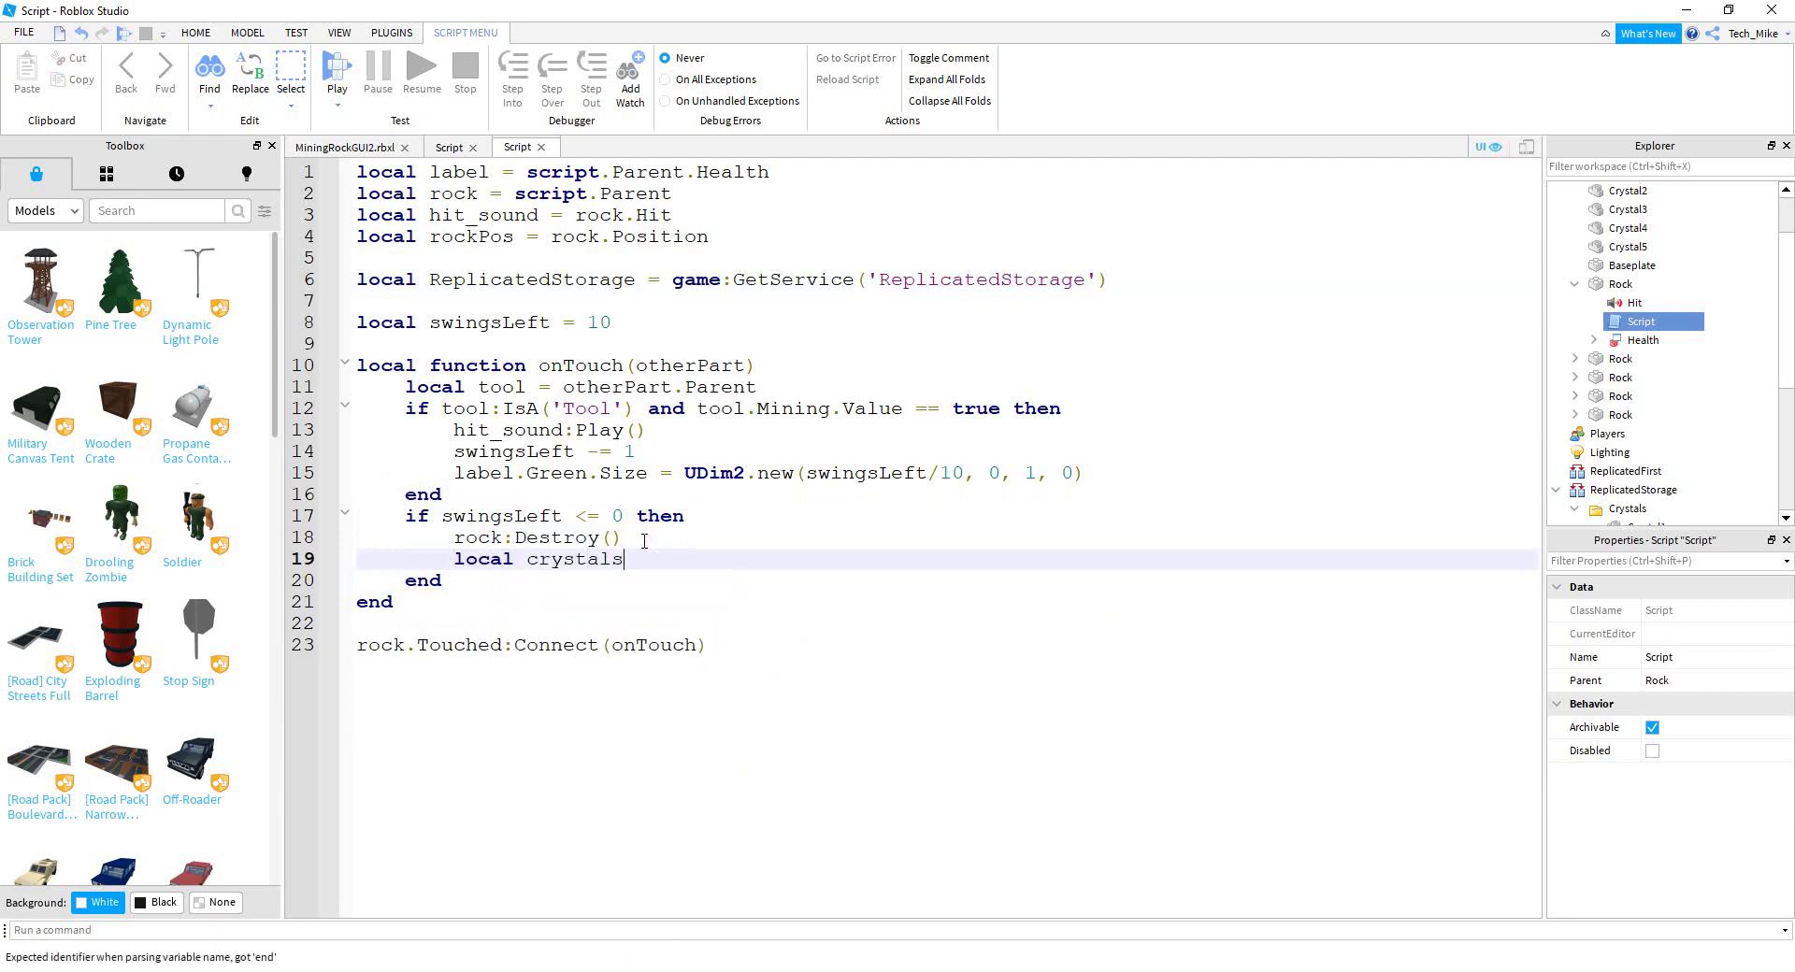
type(" = ReplicatedStorage:")
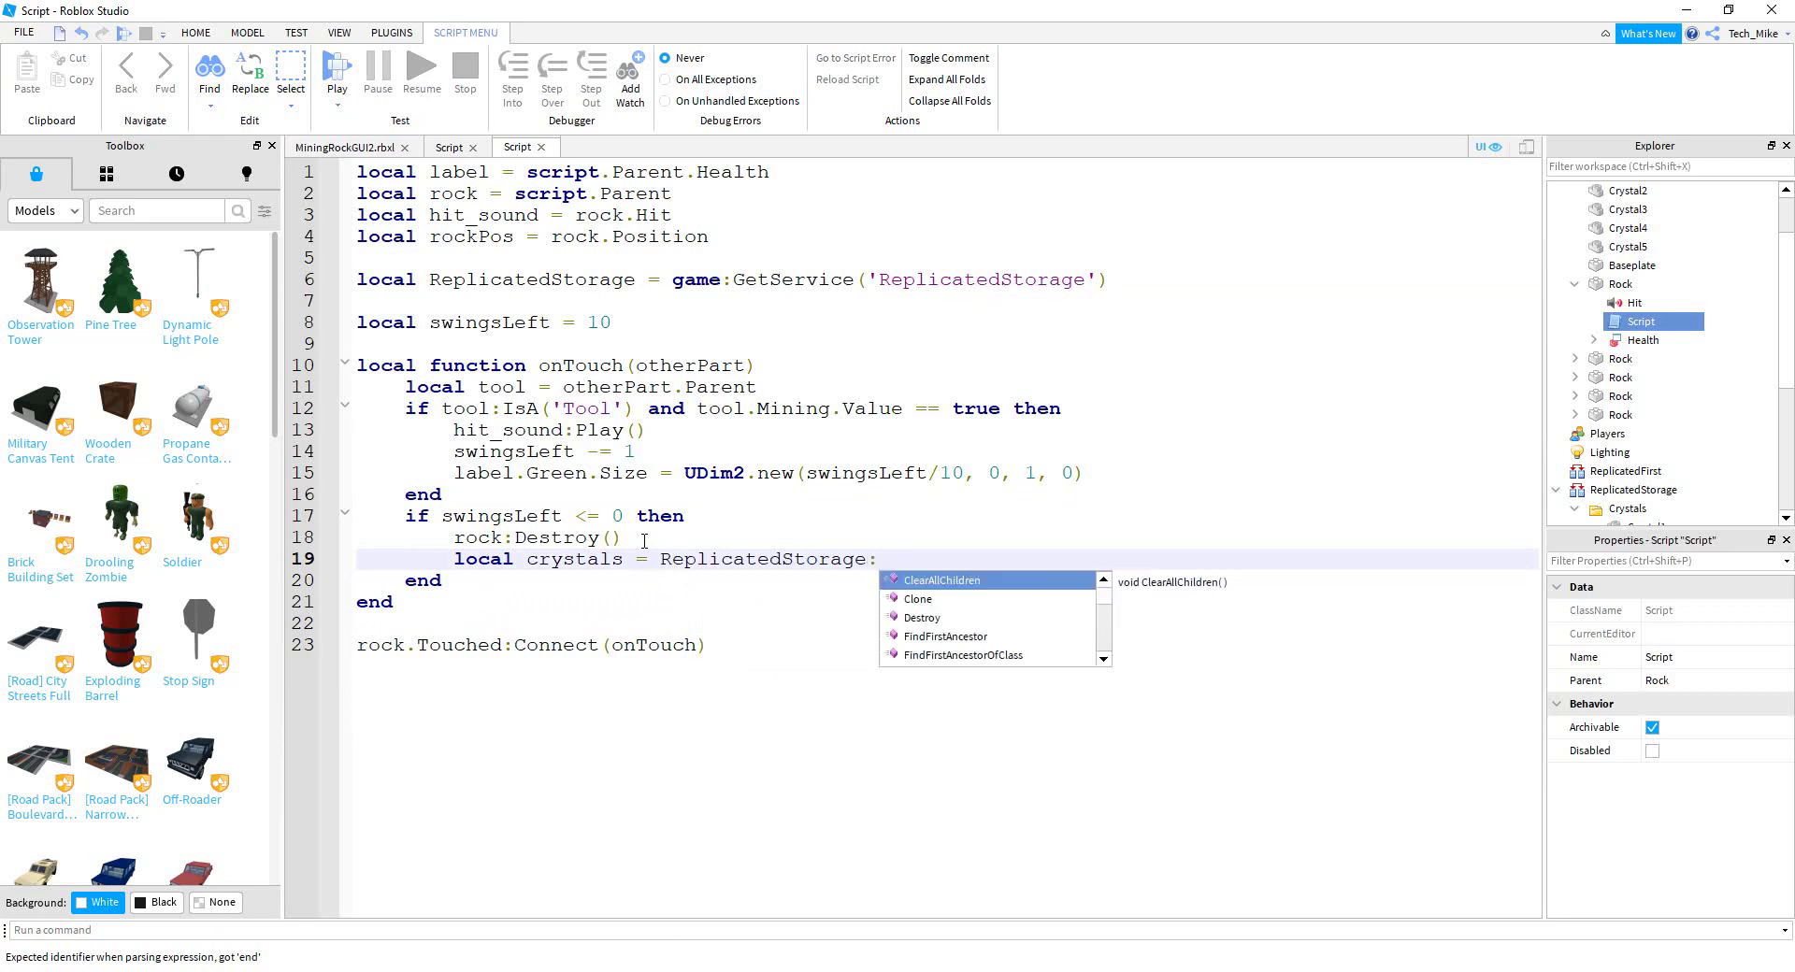
type("FindFirstChild('Crystals")
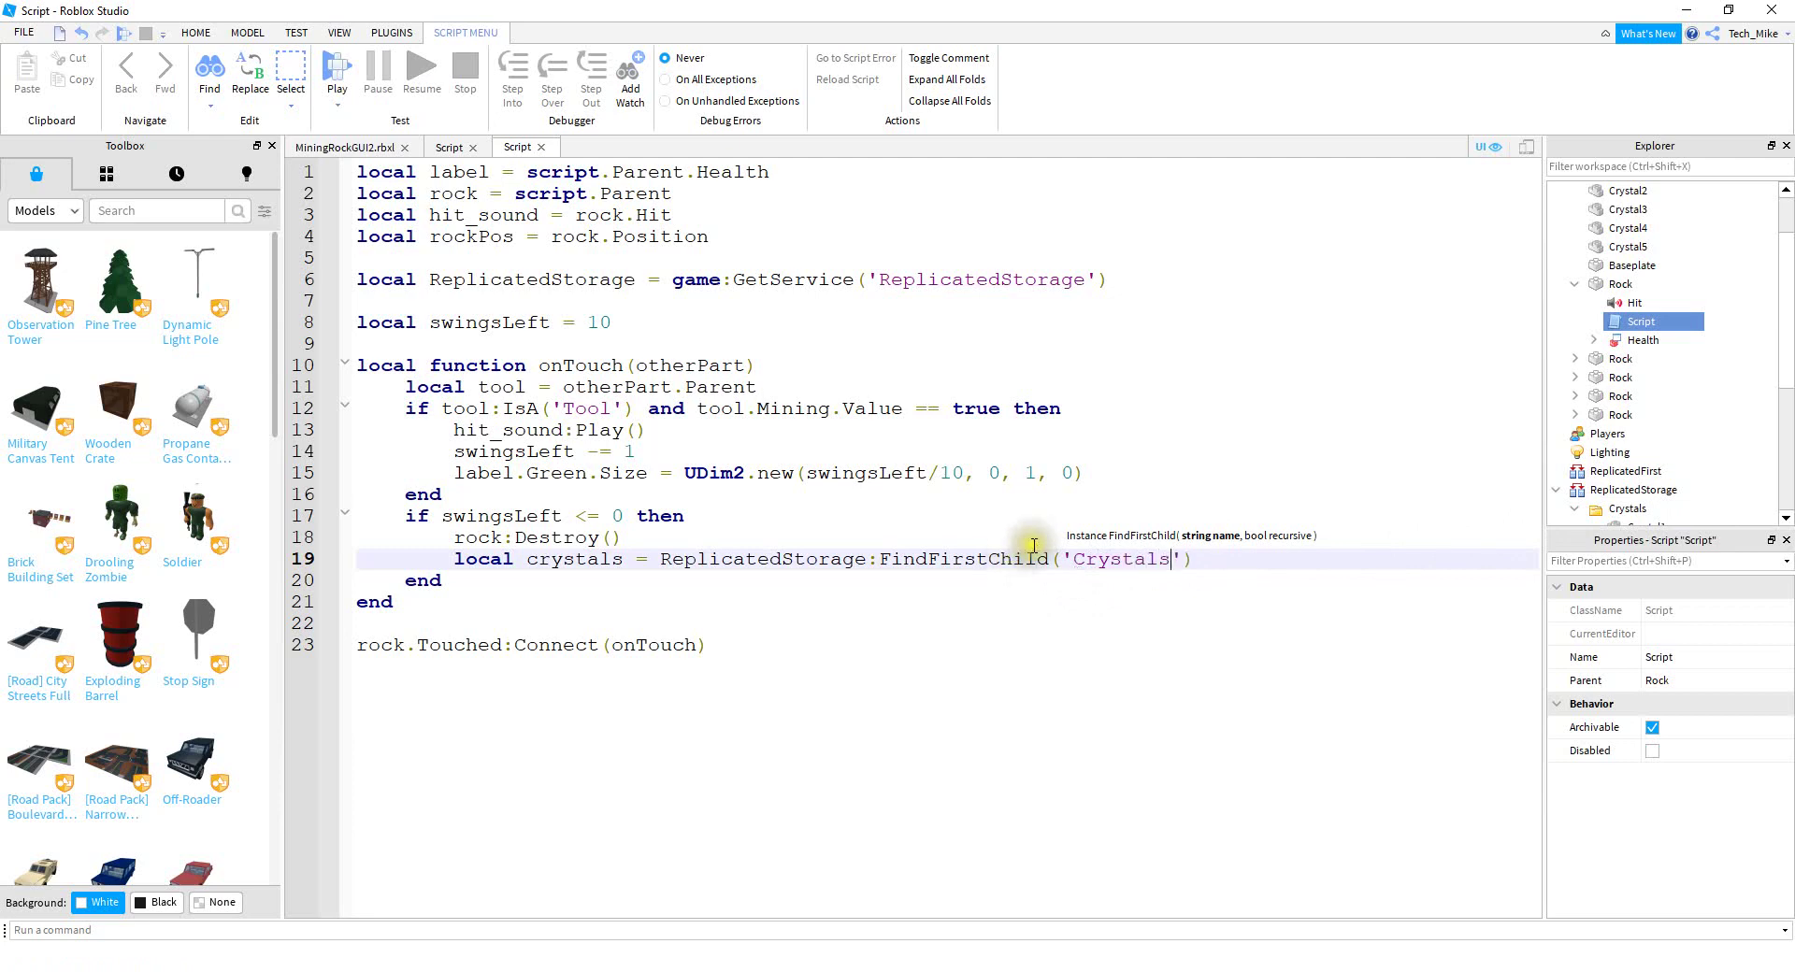
left_click_drag(1073, 559, 1170, 558)
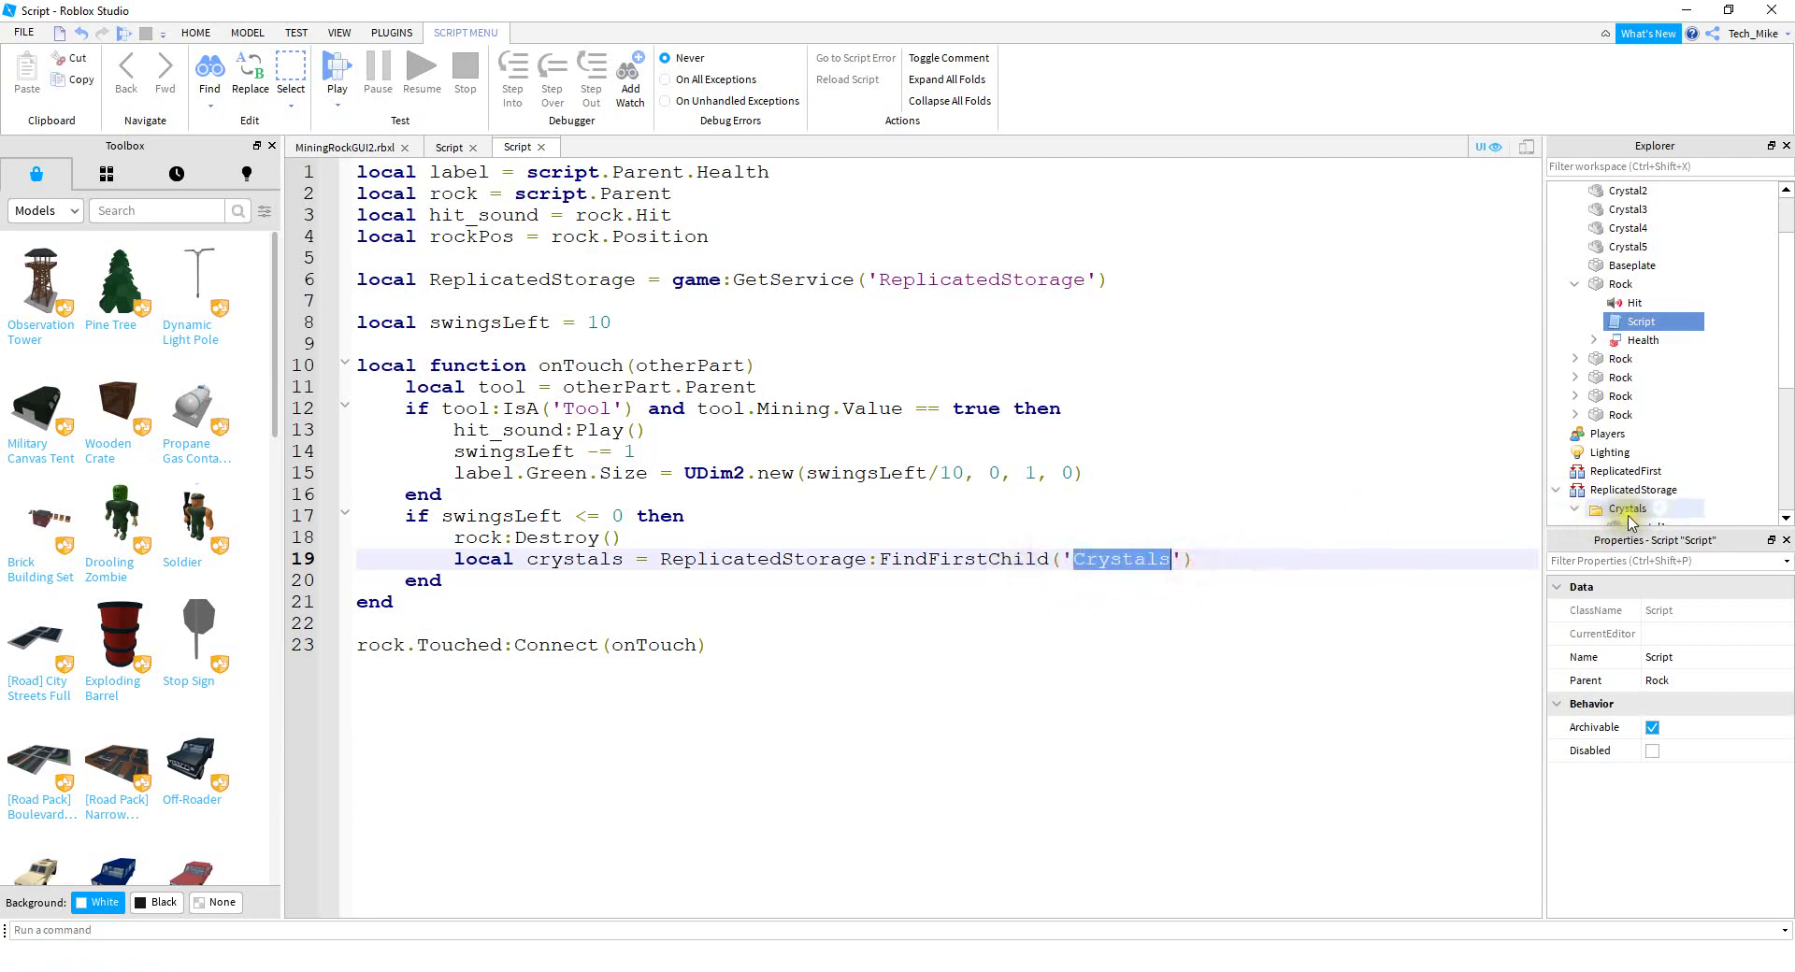
left_click(1196, 564)
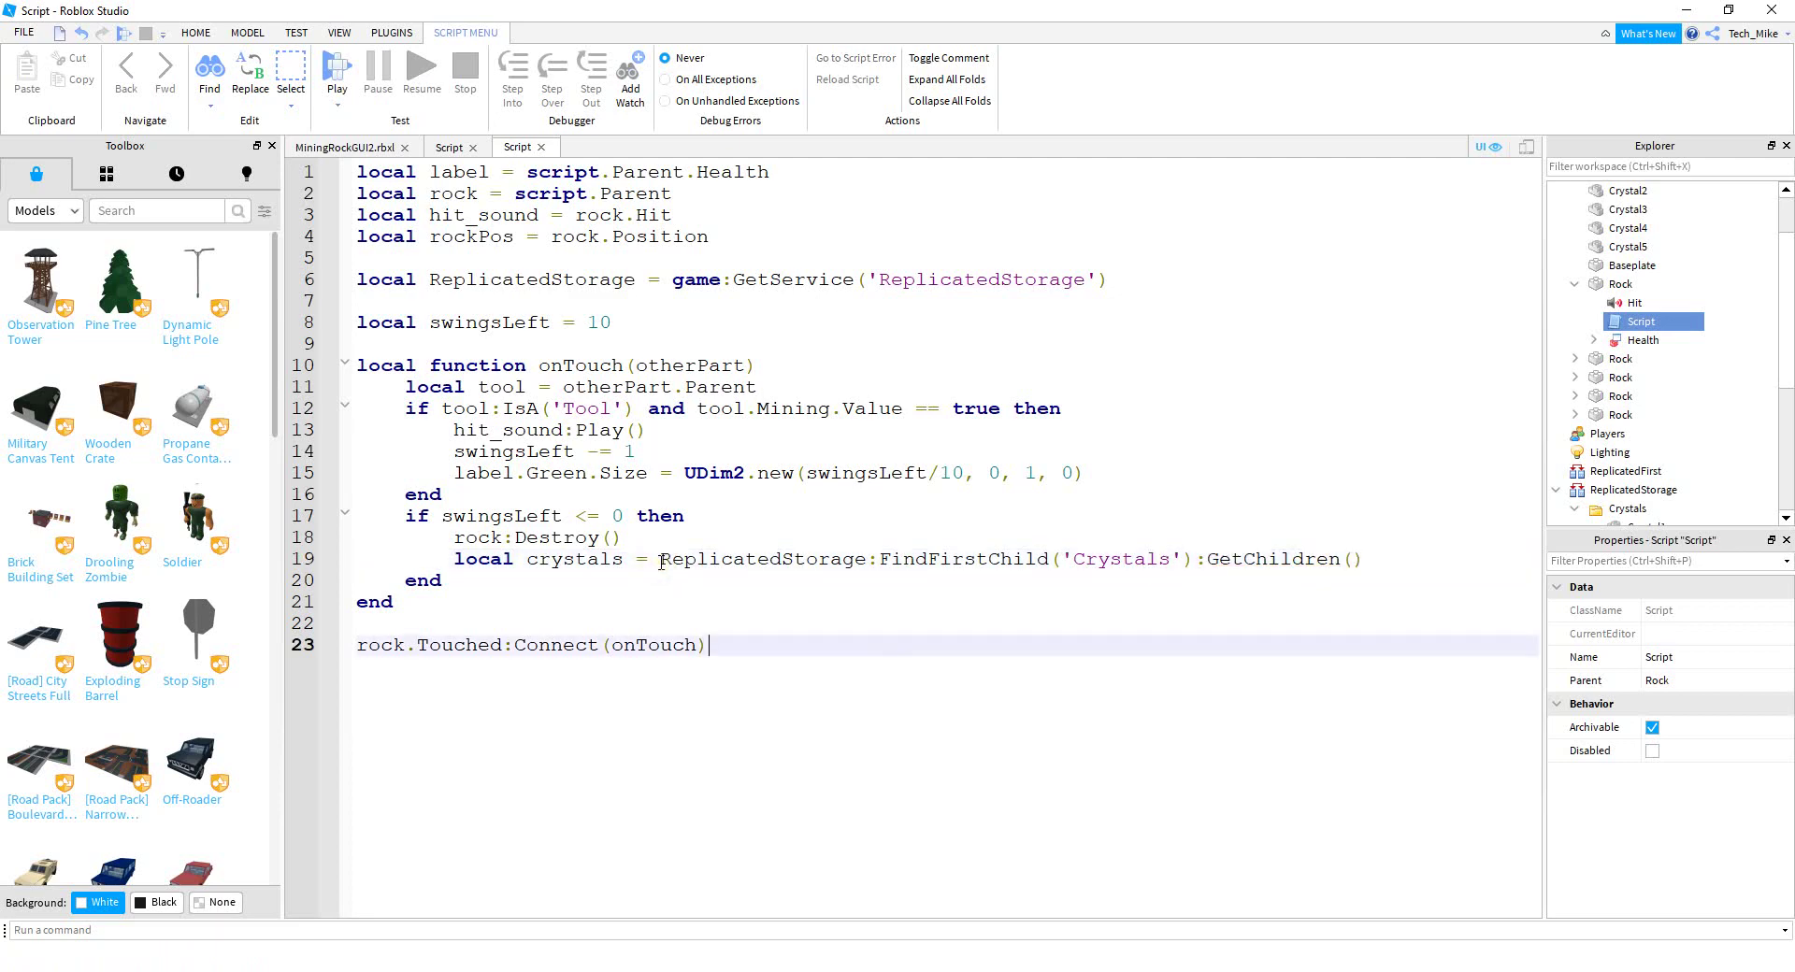
left_click_drag(661, 559, 1200, 559)
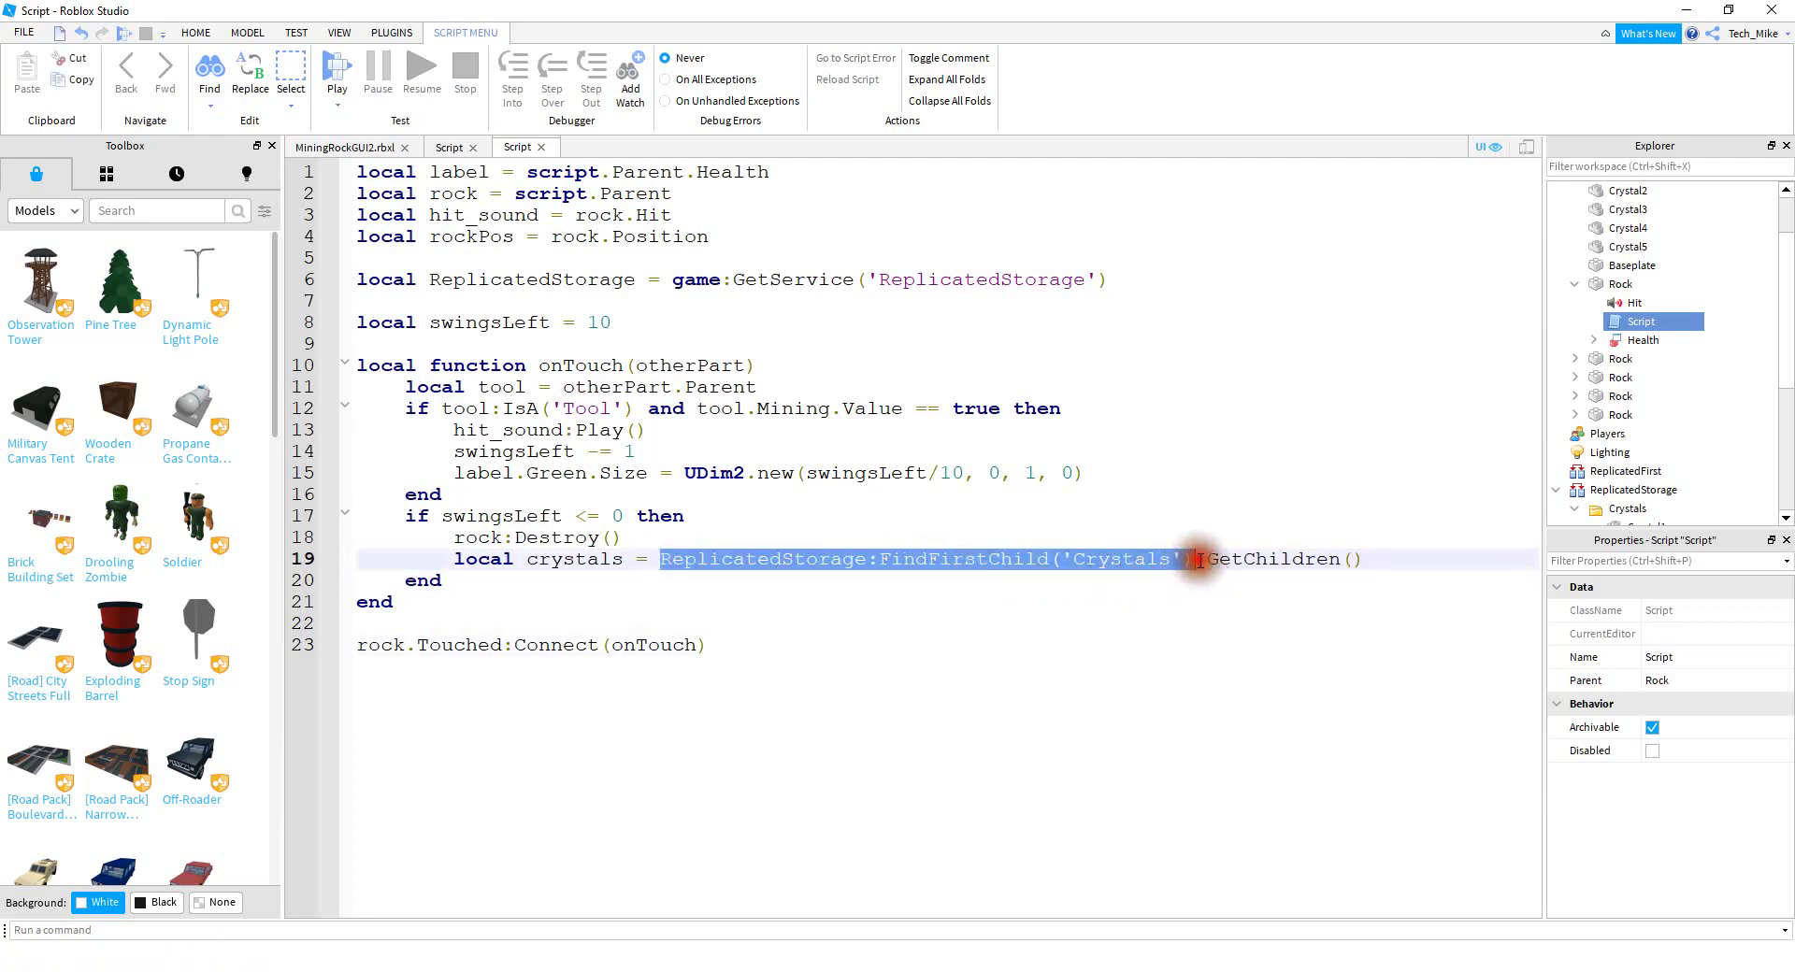
left_click_drag(1362, 559, 1211, 559)
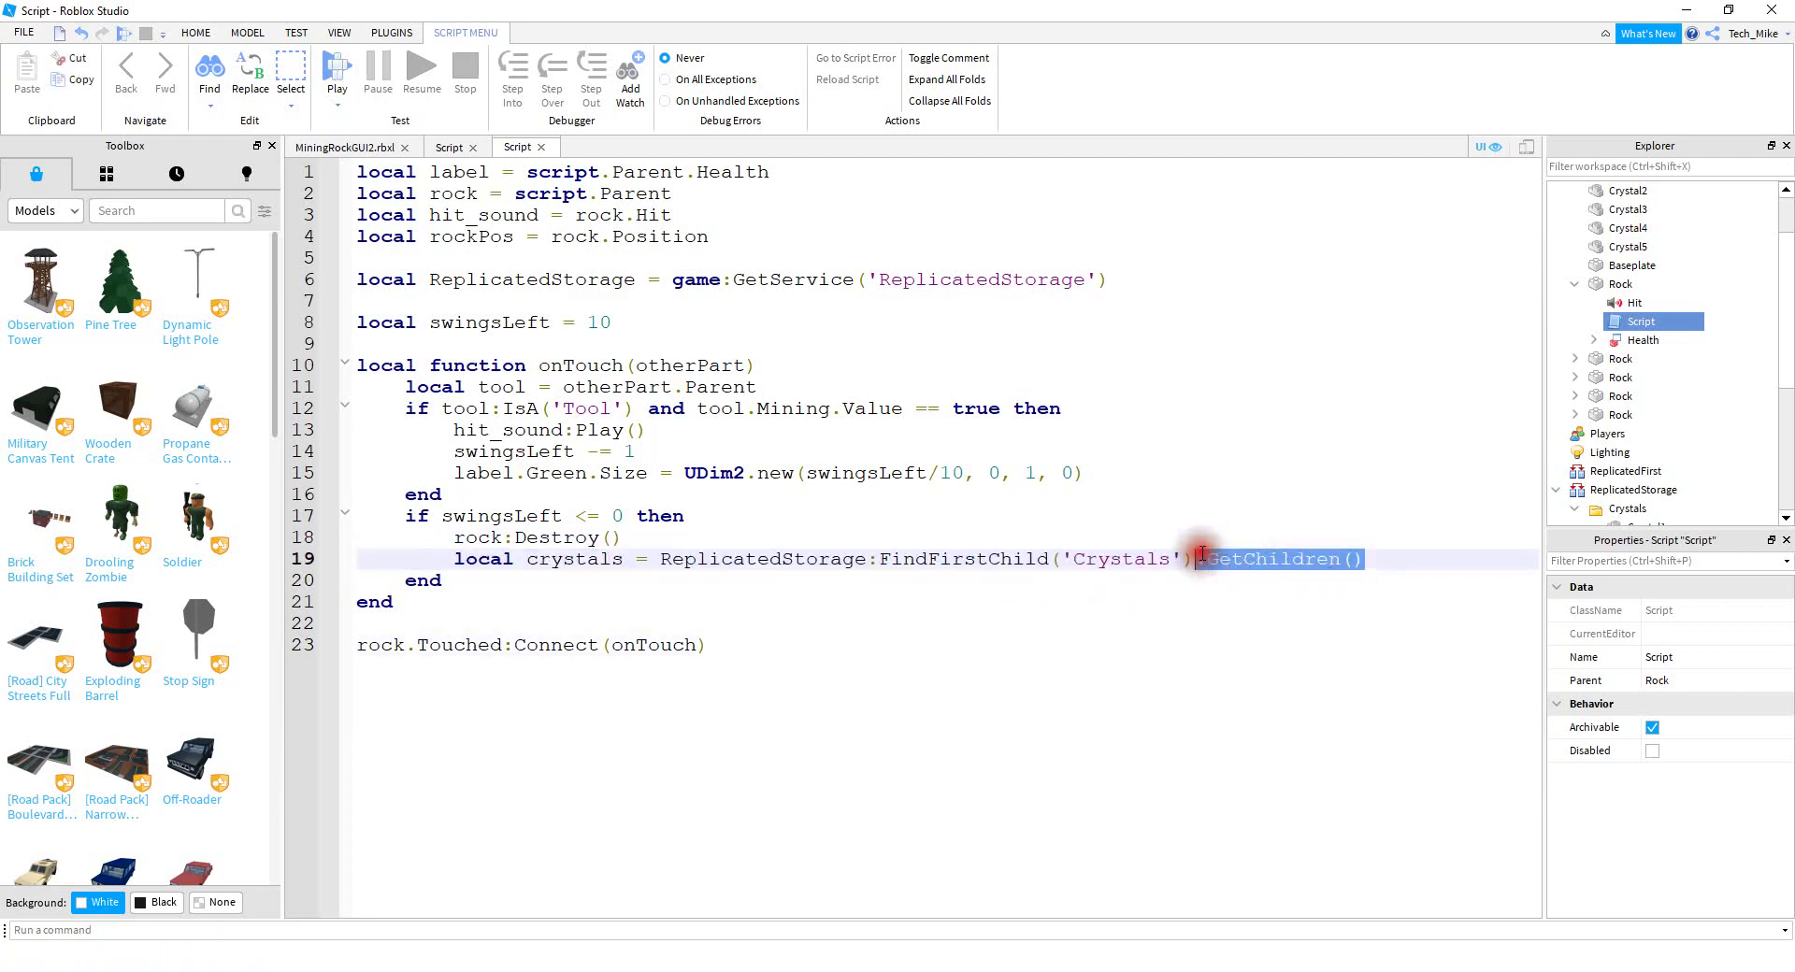
scroll(1687, 458, "down", 2)
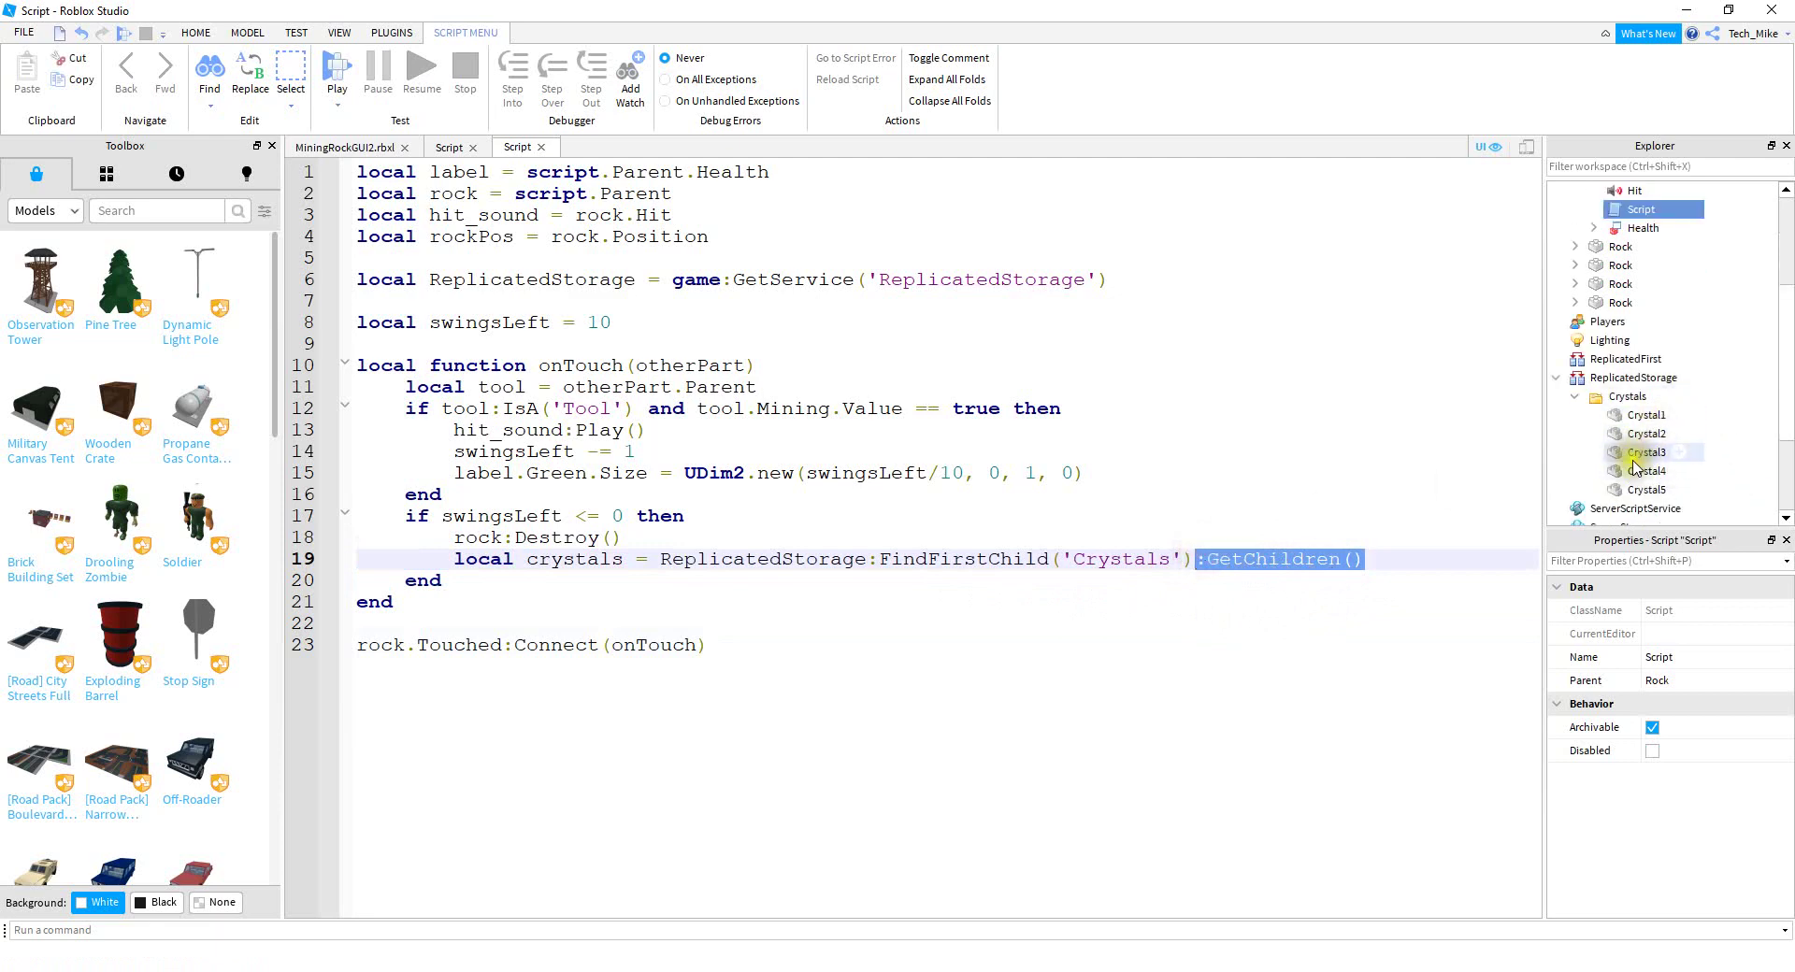